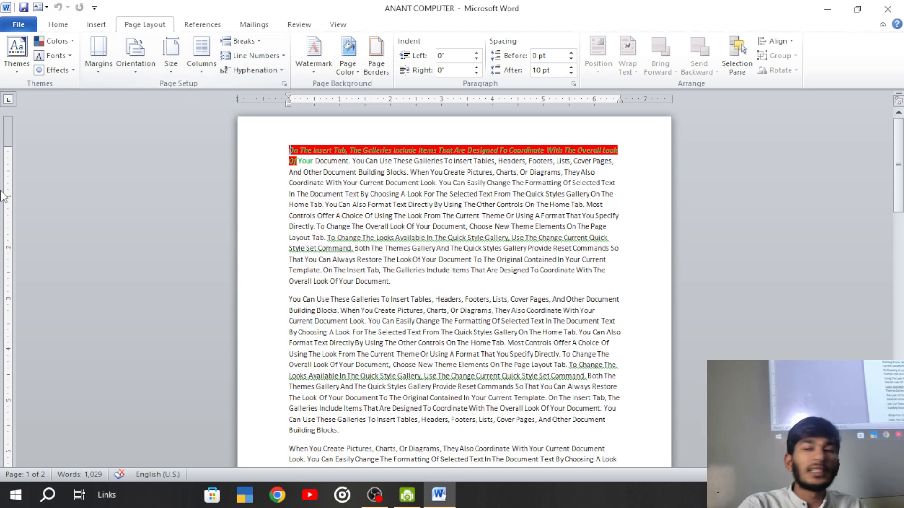
Step: Apply the Narrow margin preset with 0.5" margins to the document
left_click(257, 163)
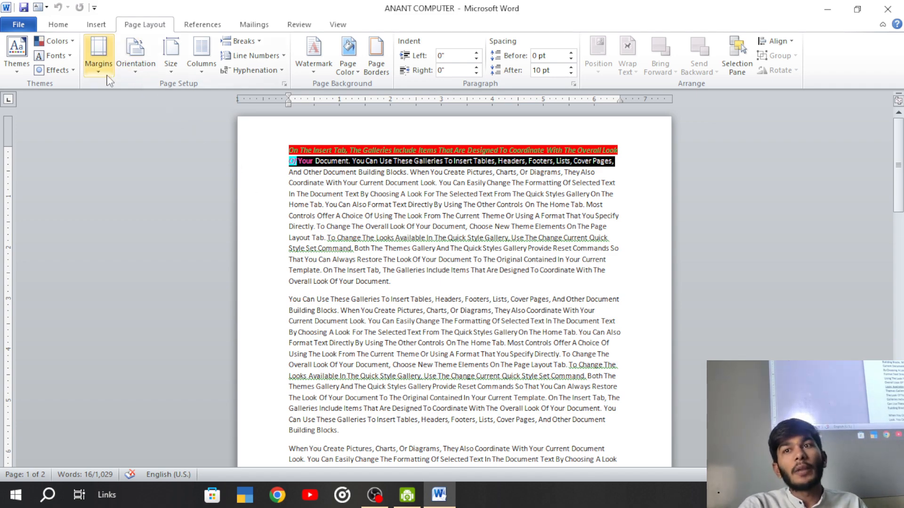
left_click(99, 57)
left_click(138, 134)
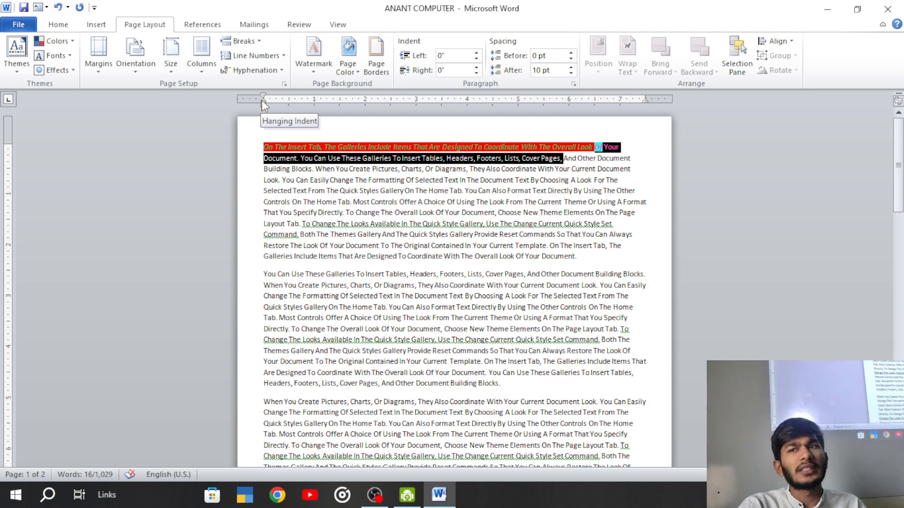
left_click(99, 54)
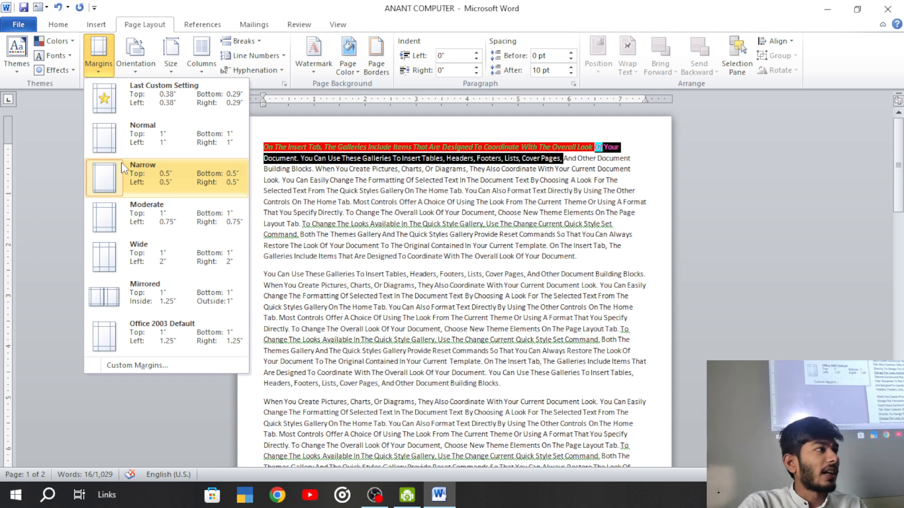
left_click(296, 131)
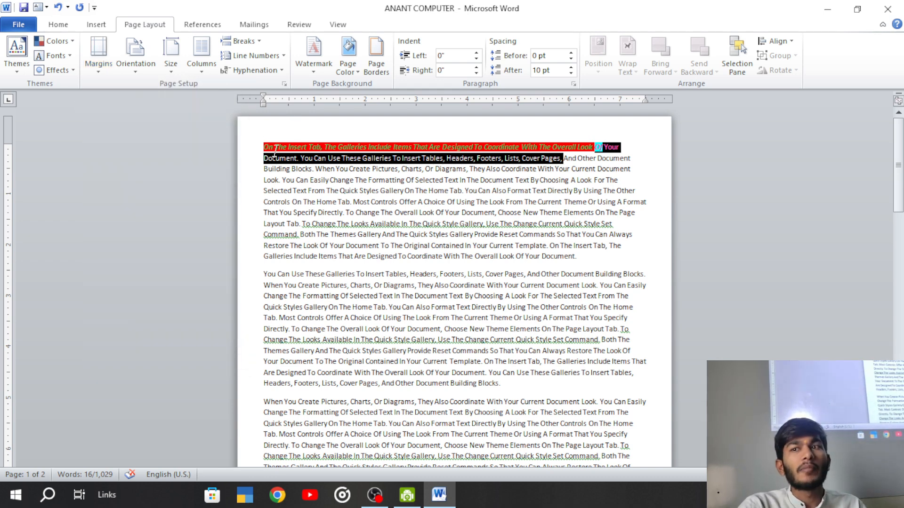
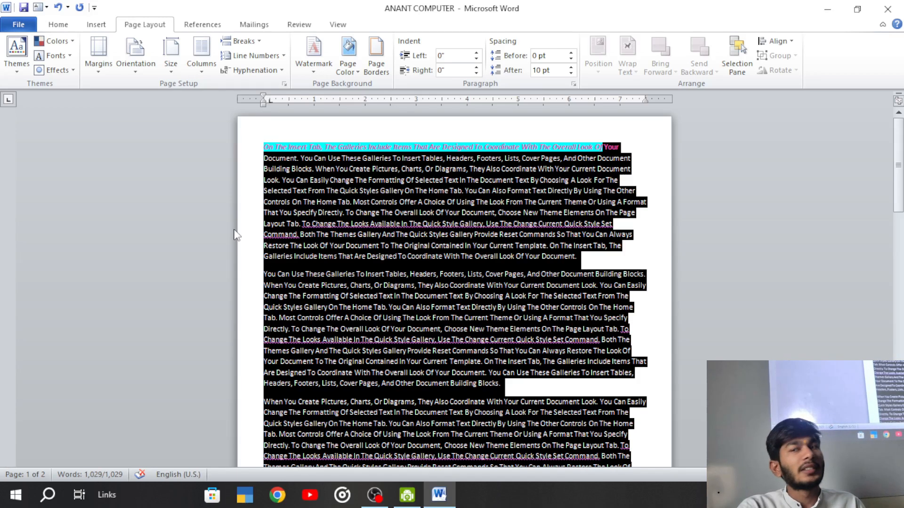
Step: Set the left indent of the entire document text to 0.06"
left_click_drag(261, 102, 266, 95)
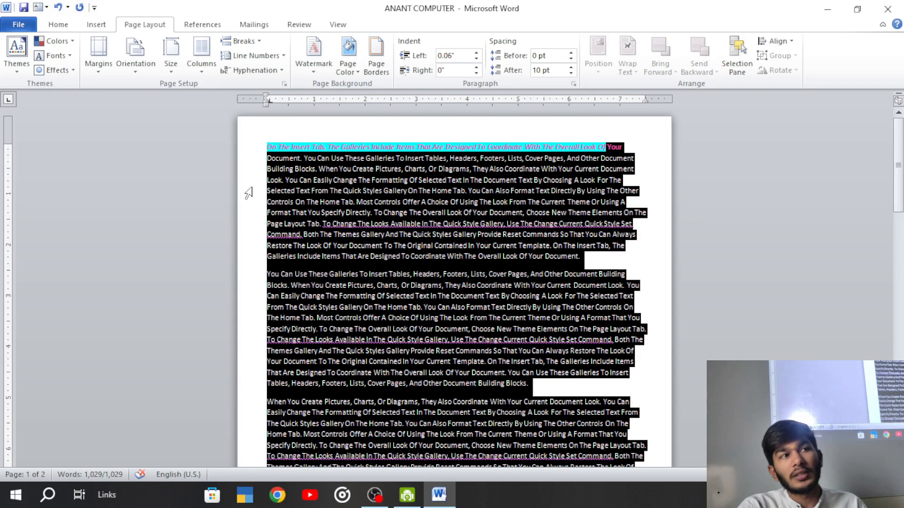
left_click(99, 71)
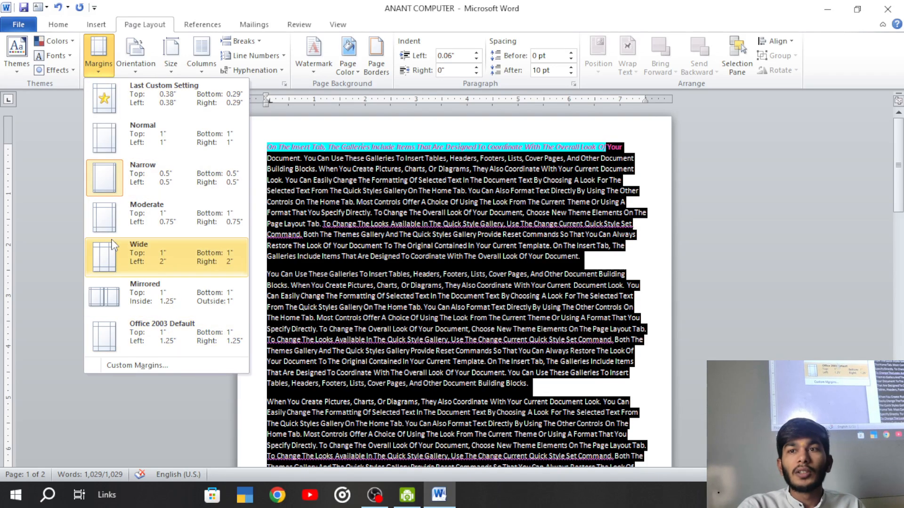
key("Escape")
Step: Switch the pages to landscape, review the available paper sizes, and return the orientation to portrait
left_click(136, 73)
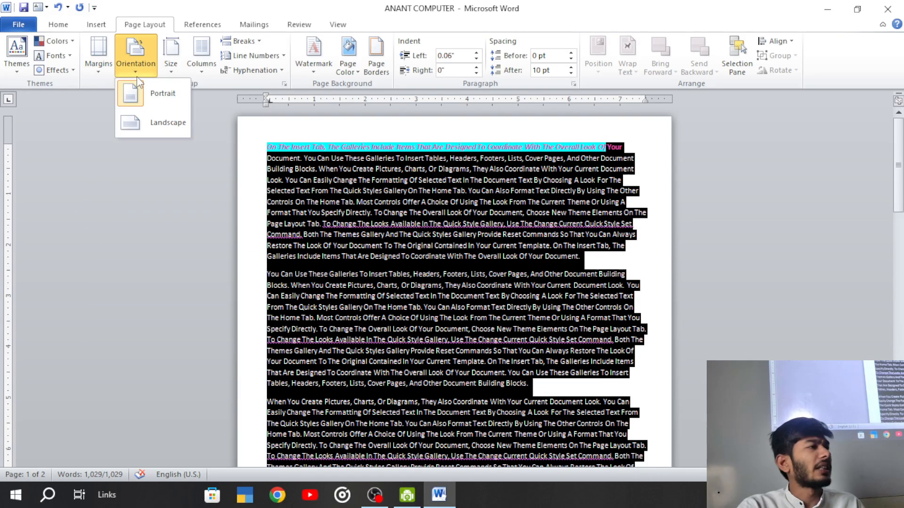
left_click(148, 122)
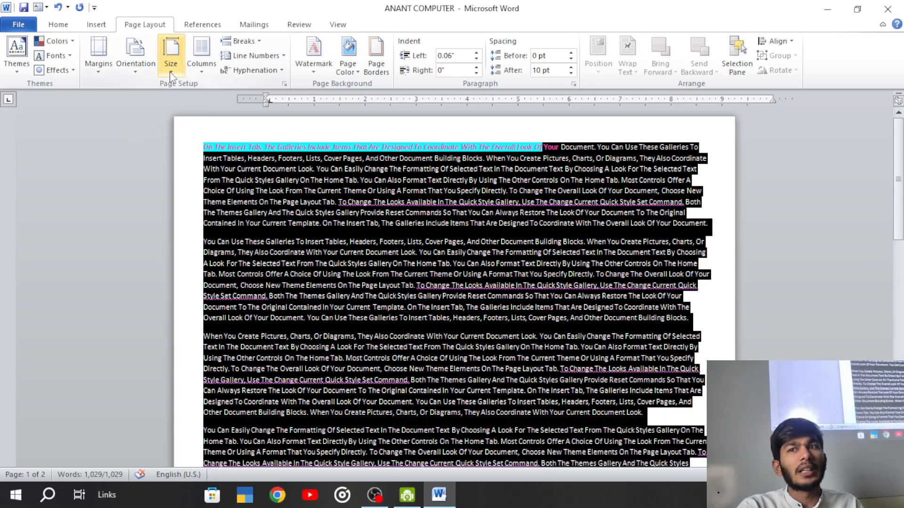
left_click(170, 57)
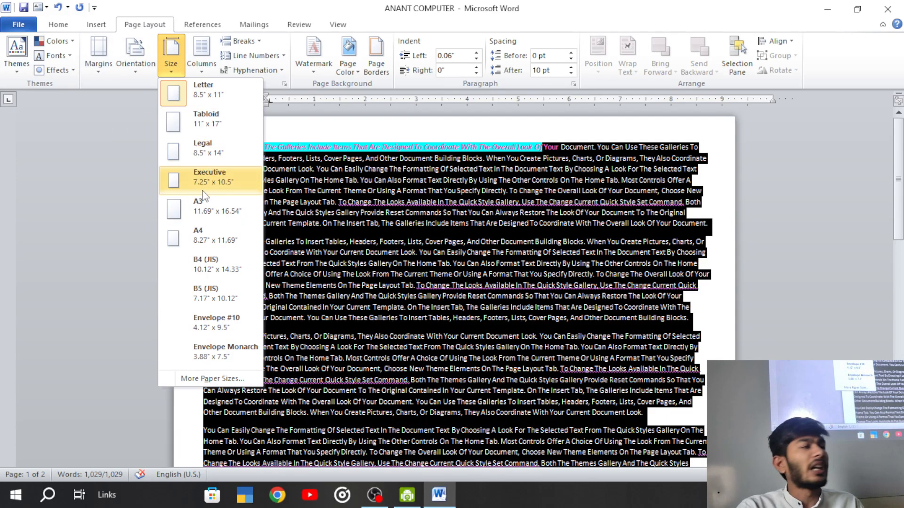
left_click(198, 233)
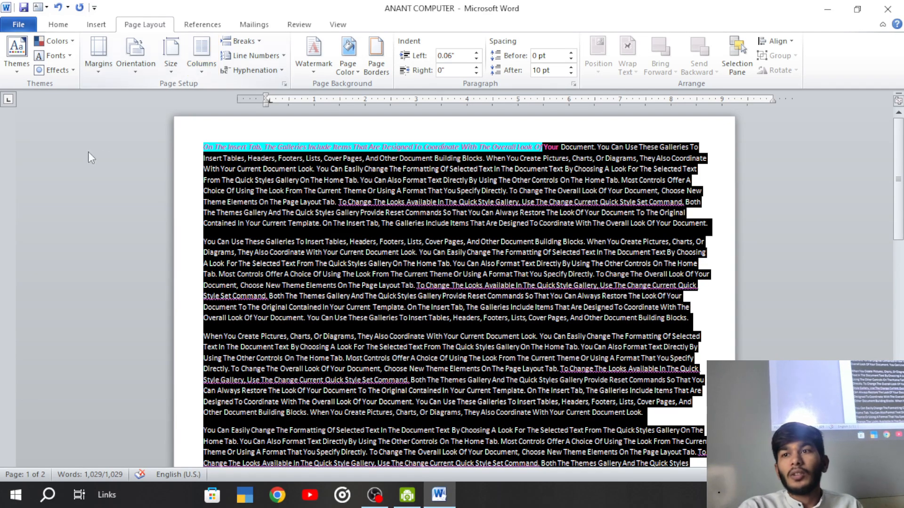
scroll(283, 257, "down", 5)
scroll(283, 256, "down", 4)
scroll(293, 303, "up", 13)
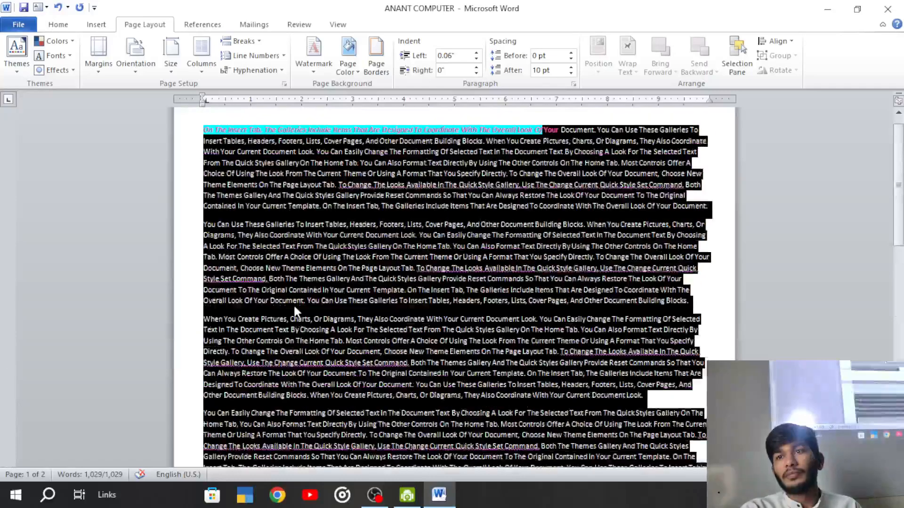
left_click(135, 59)
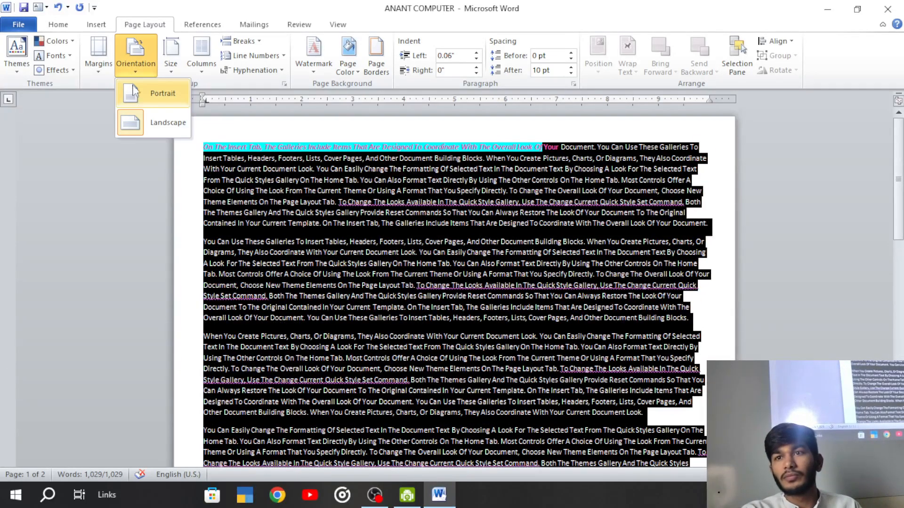
left_click(162, 100)
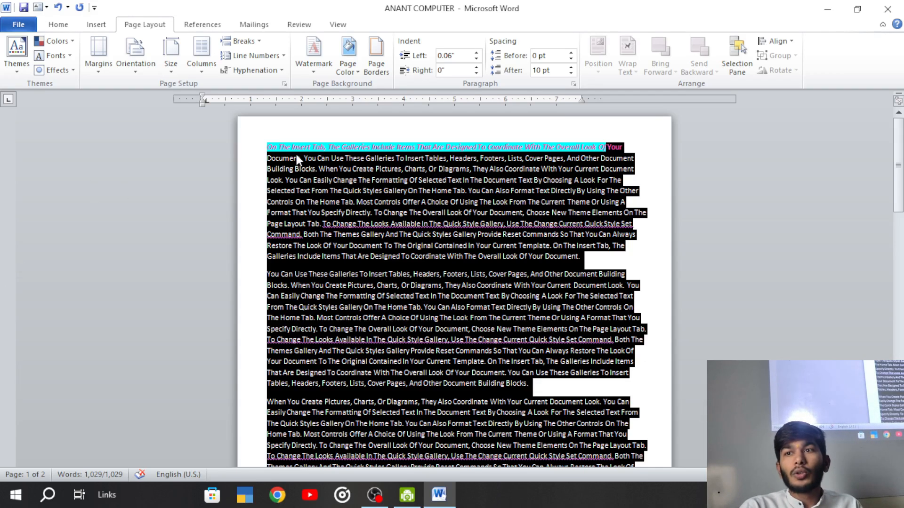
Step: Change the page orientation of the document to landscape and clear the text selection
scroll(347, 219, "down", 6)
scroll(347, 220, "down", 6)
scroll(319, 255, "down", 3, "ctrl")
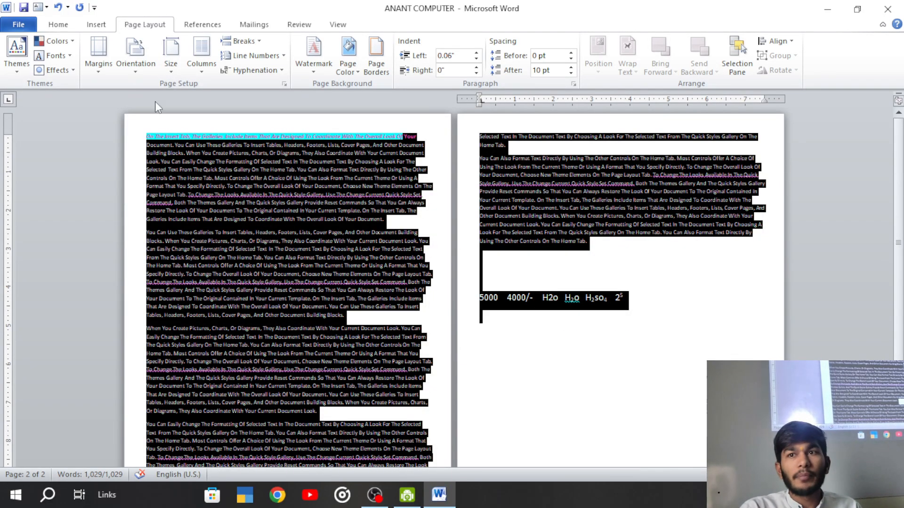
left_click(136, 63)
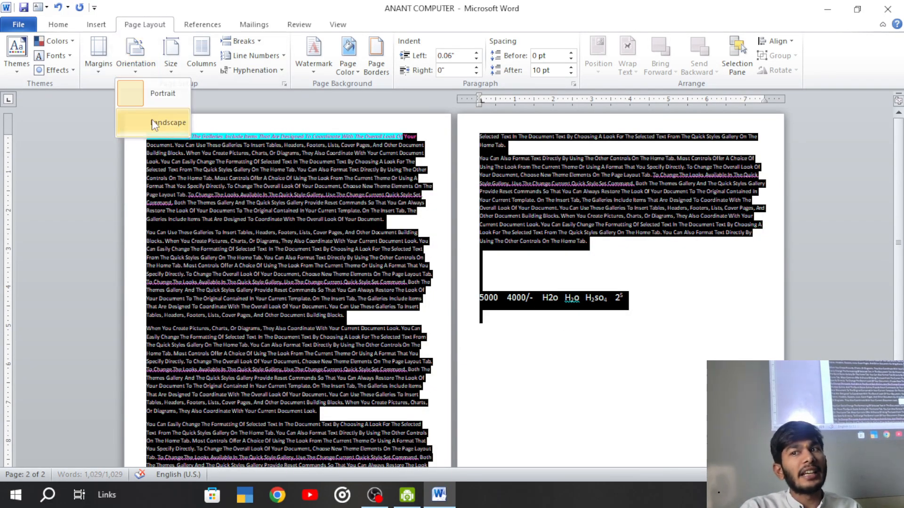
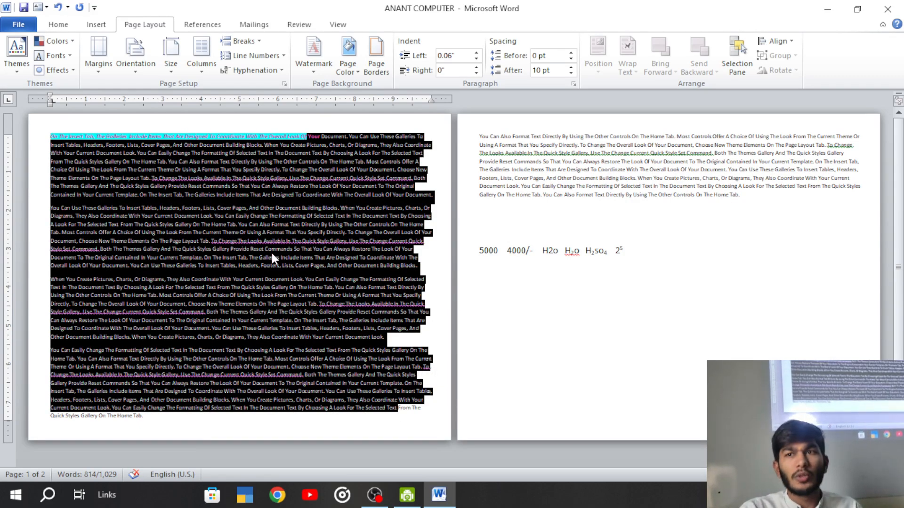
left_click(560, 325)
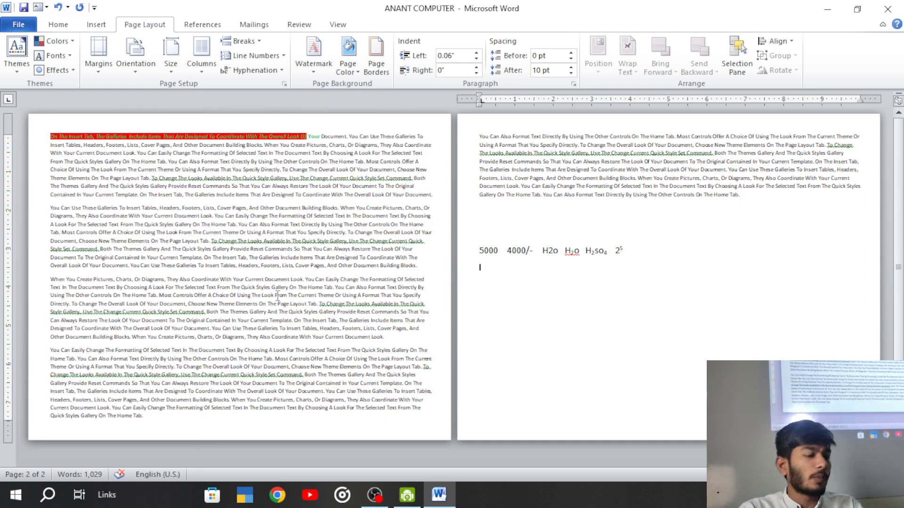
Step: Lay out the entire document text in two columns
key("ctrl+a")
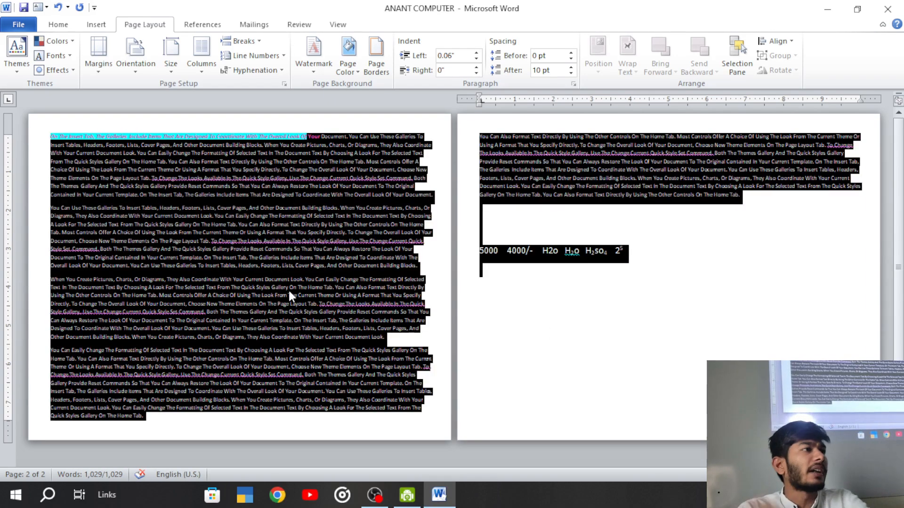
left_click(205, 66)
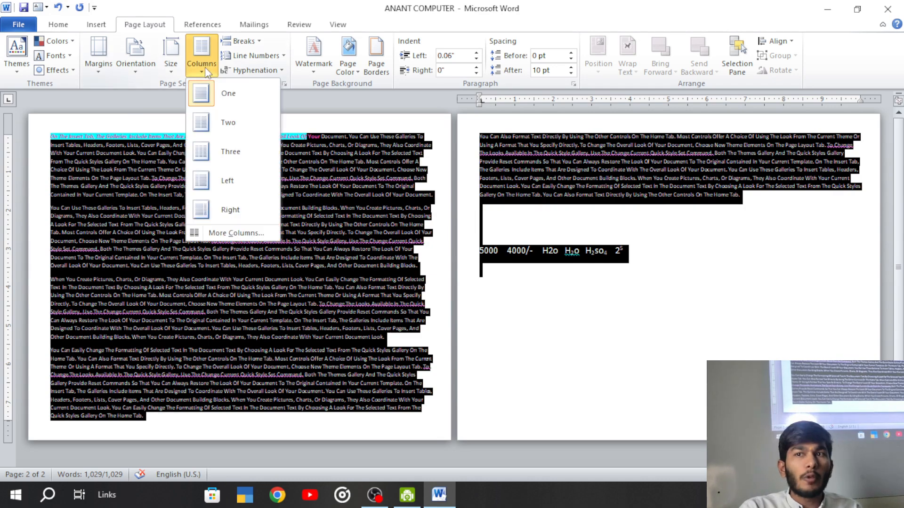
left_click(228, 123)
left_click(95, 173)
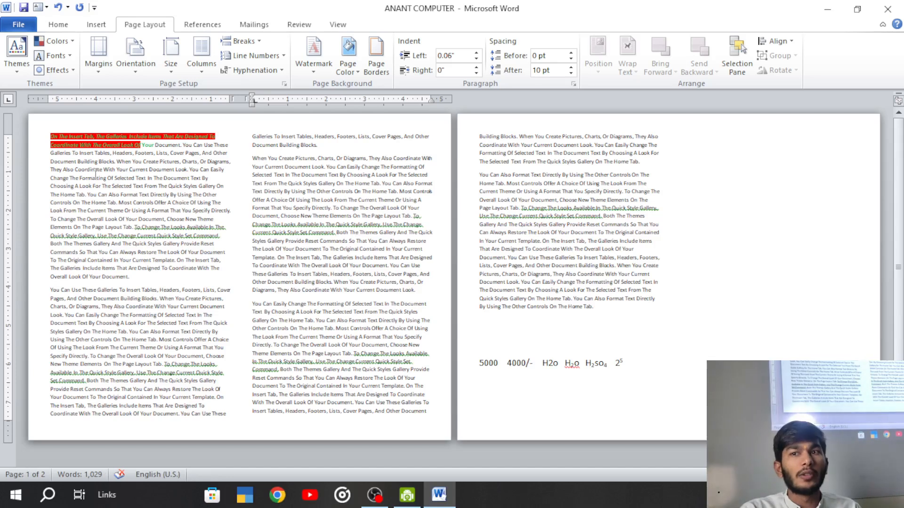
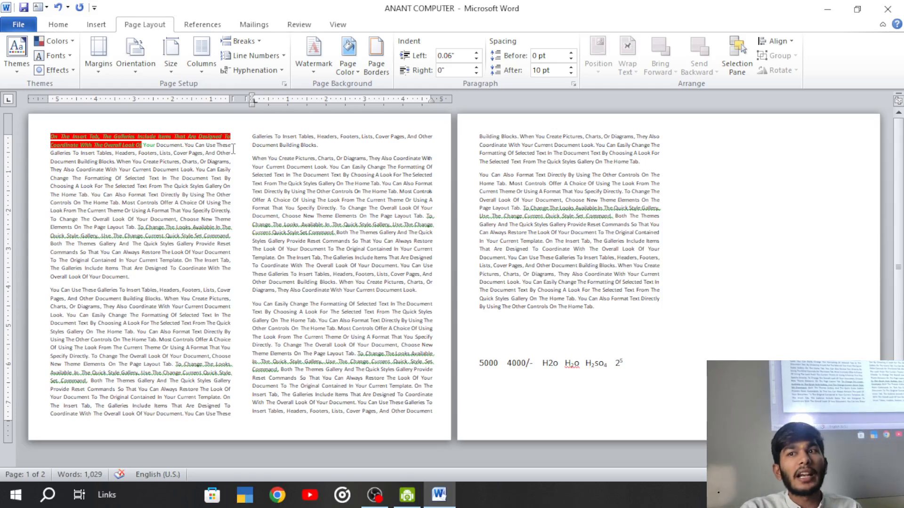
Step: Reduce the spacing between the two equal-width columns to 0.1" for the whole document
left_click(198, 72)
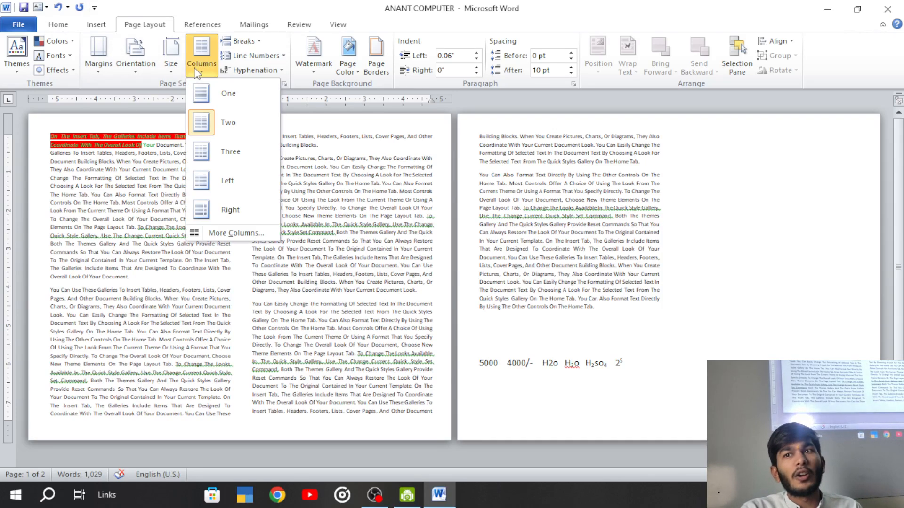
left_click(234, 233)
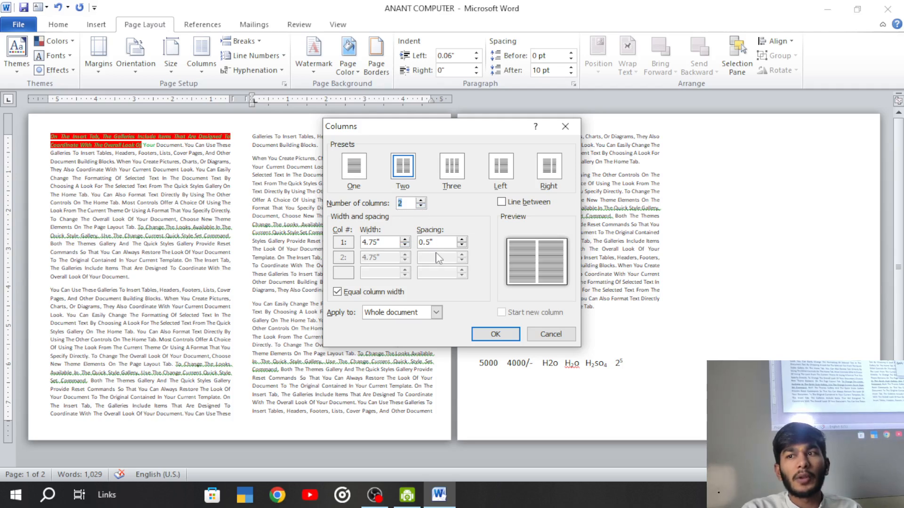
left_click(461, 245)
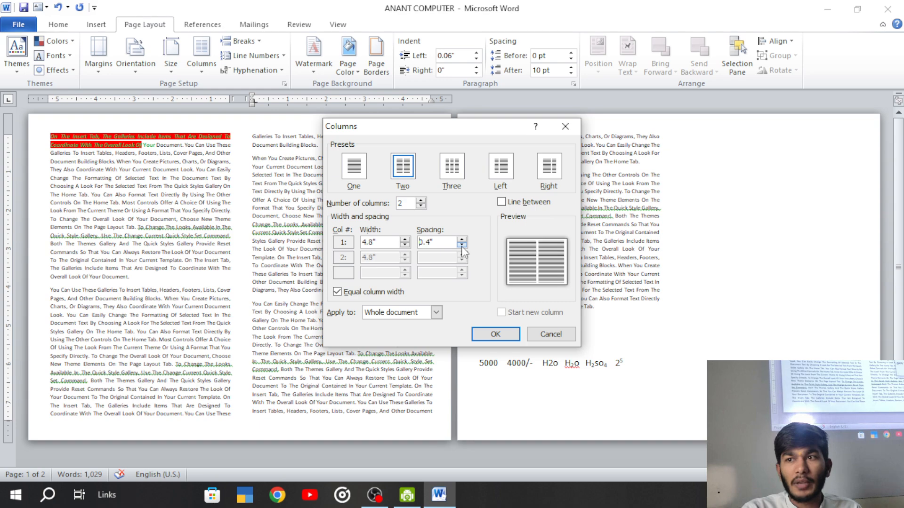
left_click(461, 245)
left_click(461, 244)
left_click(461, 245)
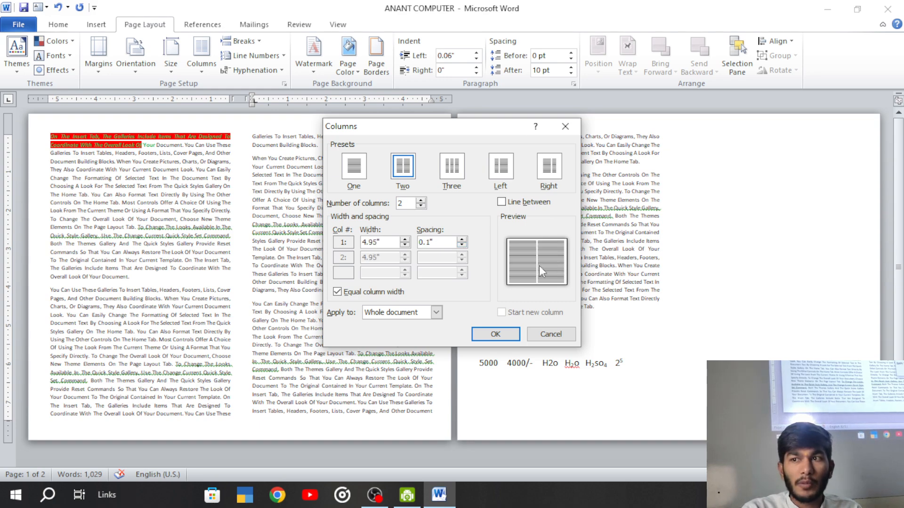
left_click(481, 337)
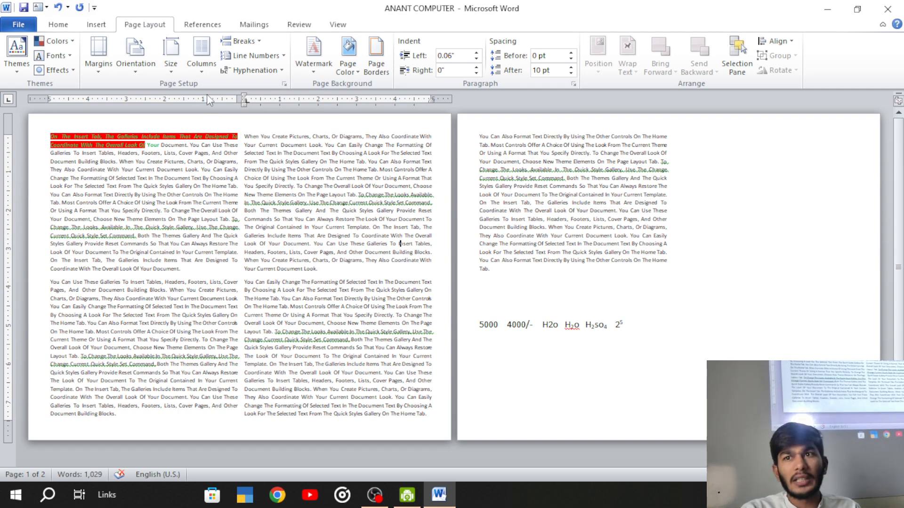
Step: Set the spacing between the two columns to 0.5" for the whole document
left_click(202, 59)
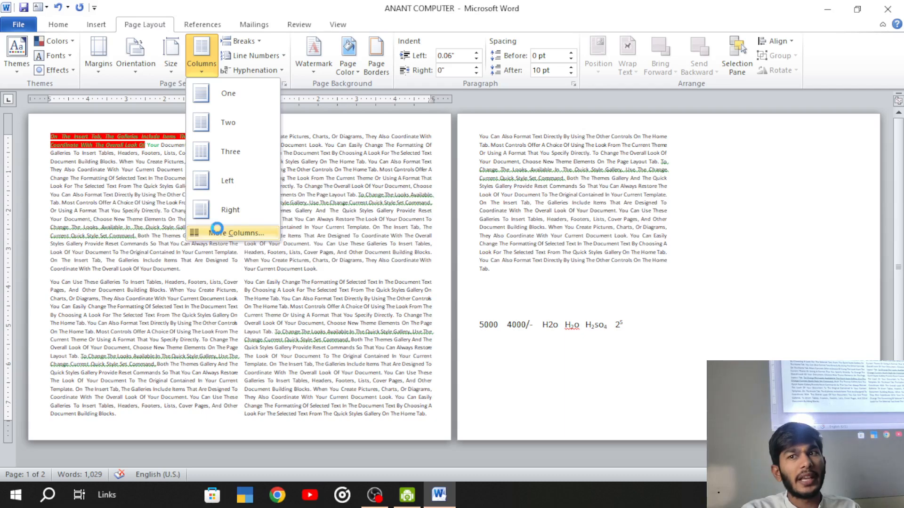
left_click(218, 232)
left_click(462, 239)
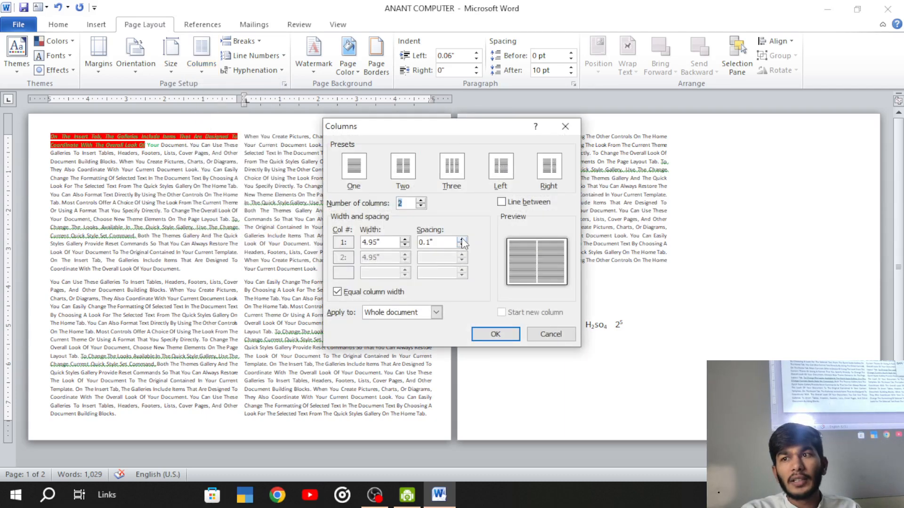
left_click(461, 240)
left_click(461, 239)
left_click(462, 239)
left_click(489, 334)
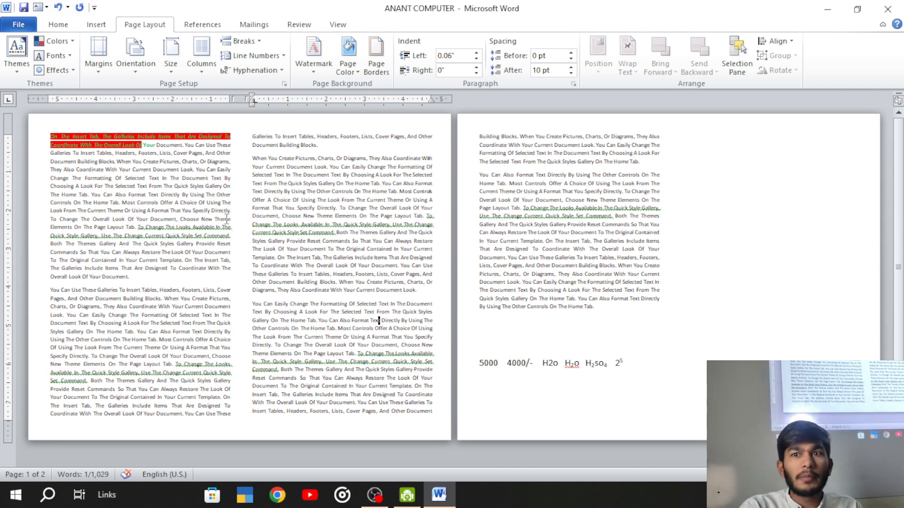
Step: Insert blank lines after the first paragraph to push the following text into the second column, and undo them
left_click(139, 277)
key("Return")
key("Return")
key("Return")
key("Return")
key("Return")
key("Return")
key("Return")
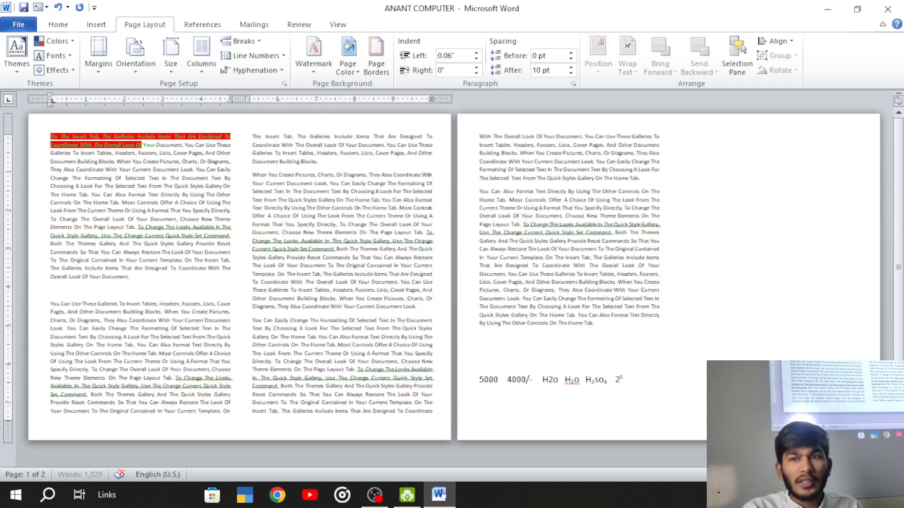
key("Return")
key("Return")
key("Return")
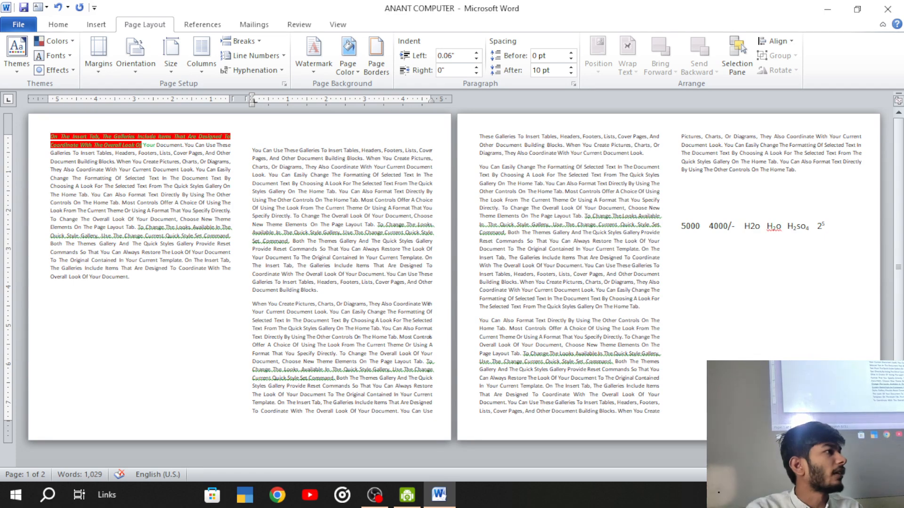
left_click(232, 420)
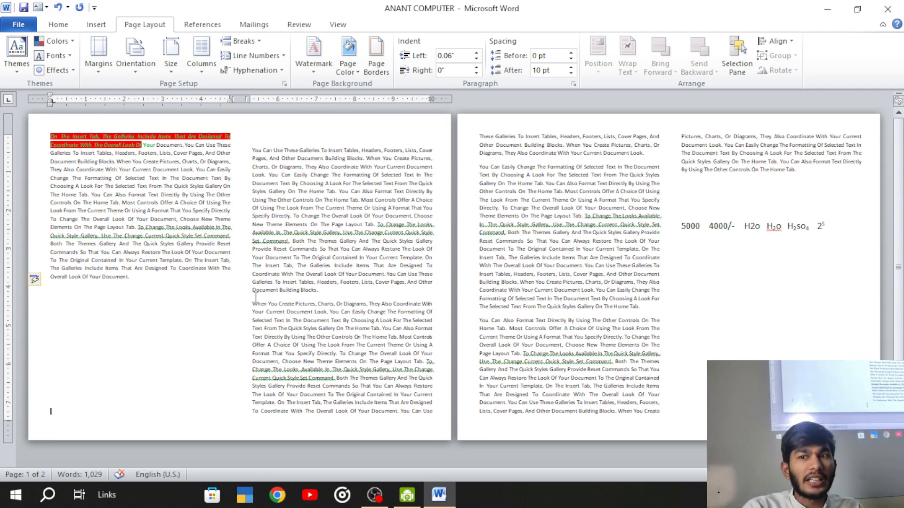
left_click(271, 133)
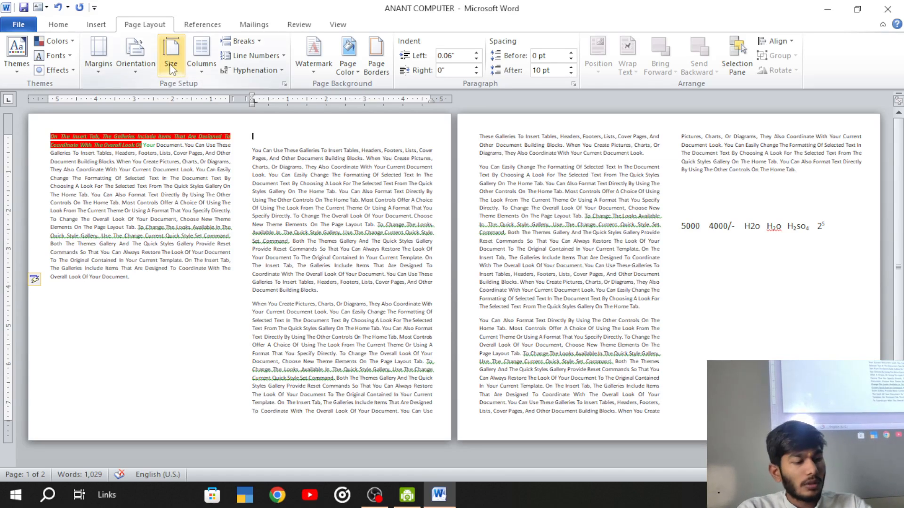
key("ctrl+z")
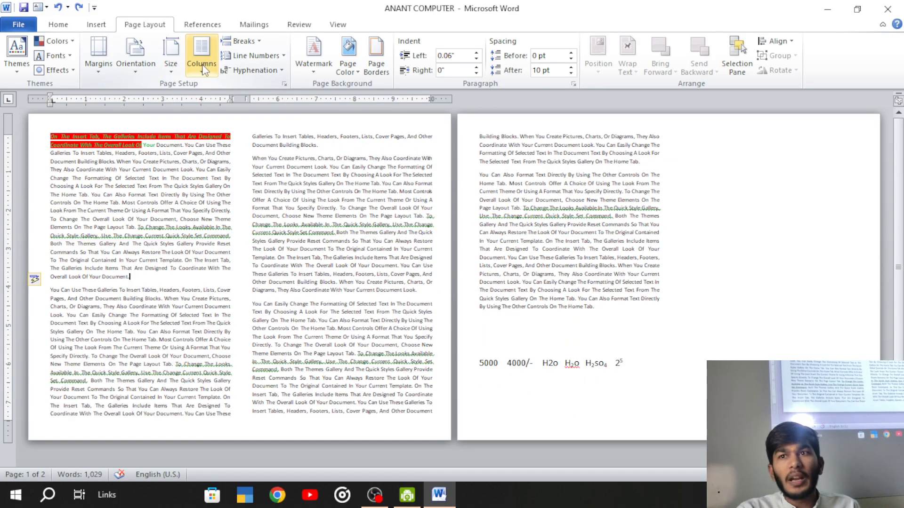
Step: Lay out the entire document text in three columns
left_click(202, 67)
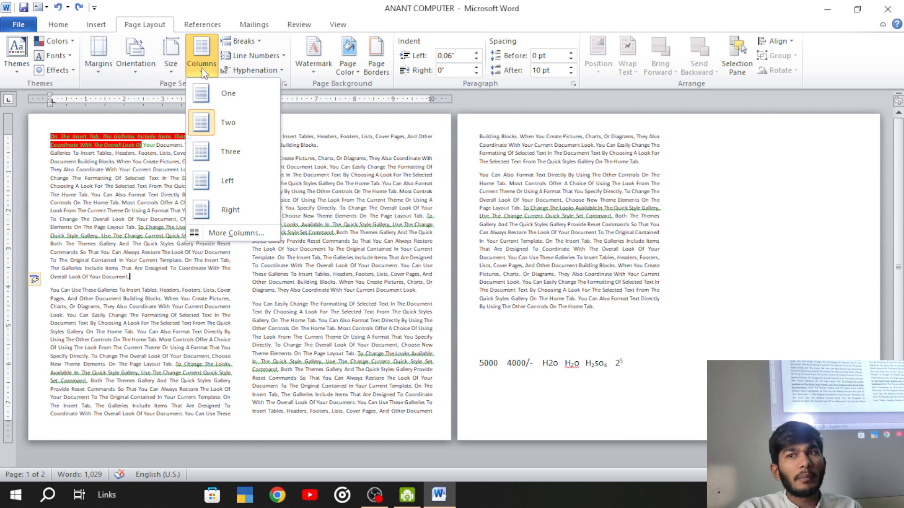
left_click(218, 154)
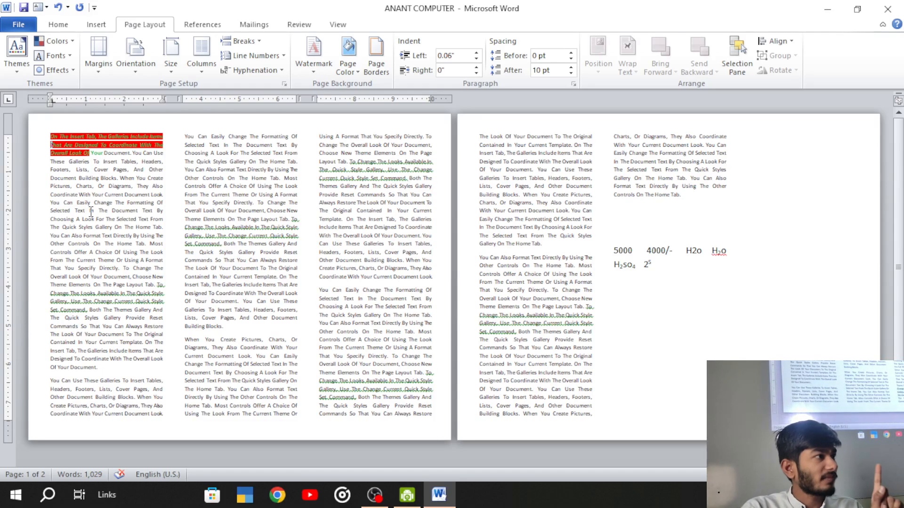
Step: Apply the Left column preset to the whole document, and replace it with the Right preset
left_click(199, 76)
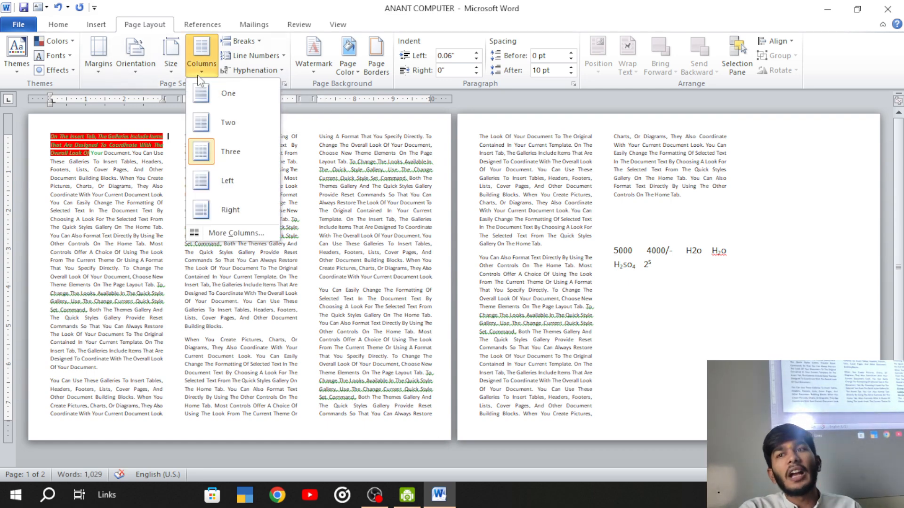
left_click(211, 186)
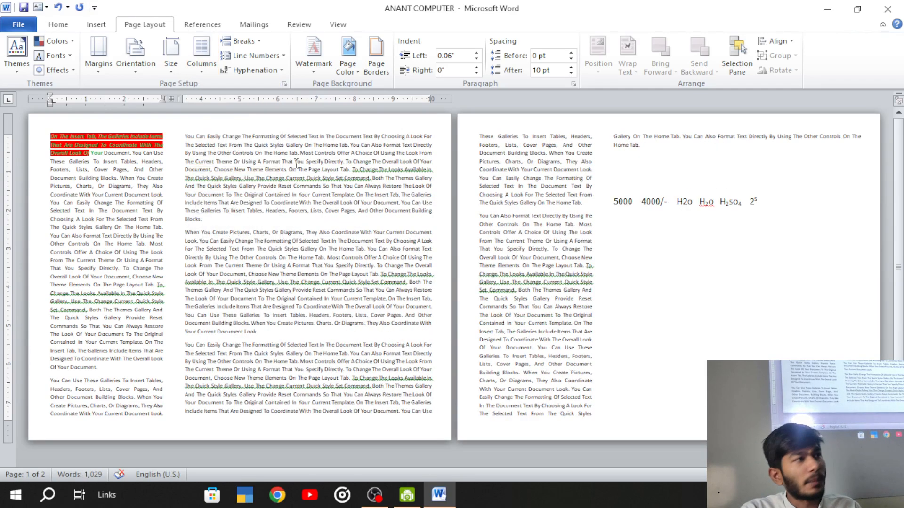
left_click(203, 66)
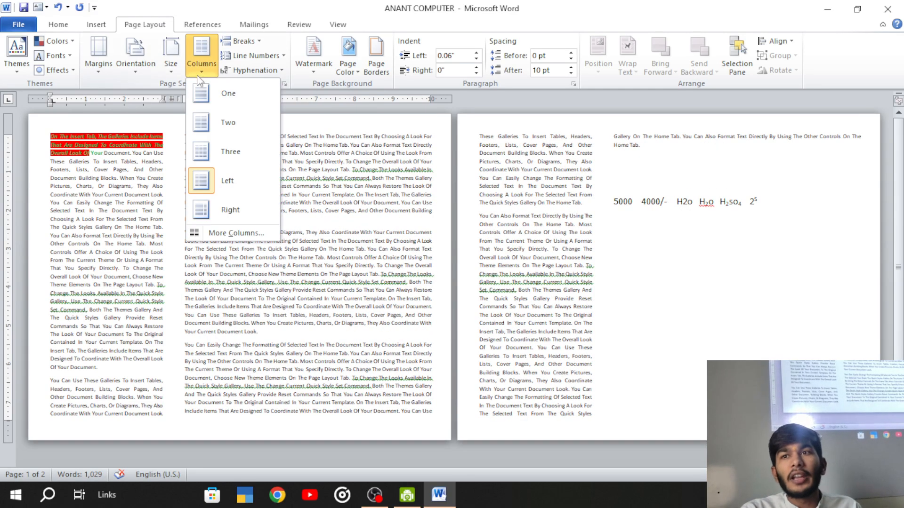
left_click(226, 210)
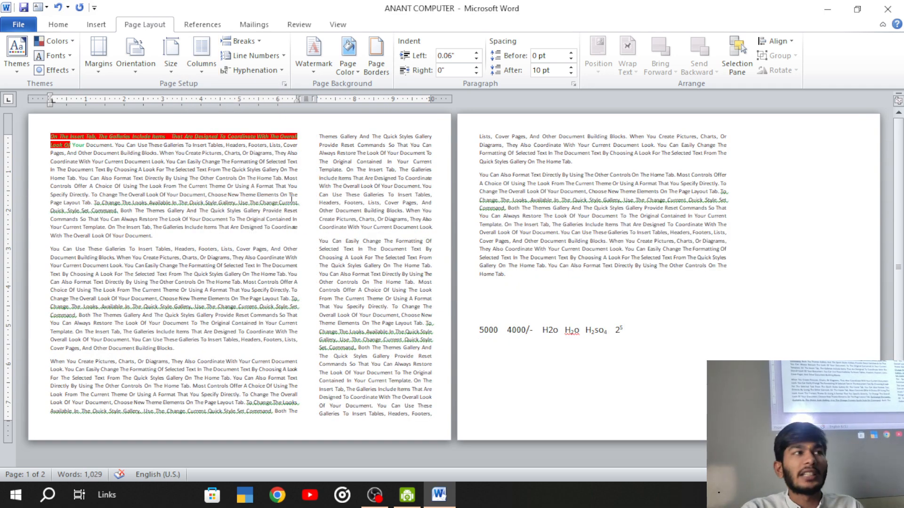
Step: Set the number of columns to 5 for the whole document without equal column widths
left_click(202, 75)
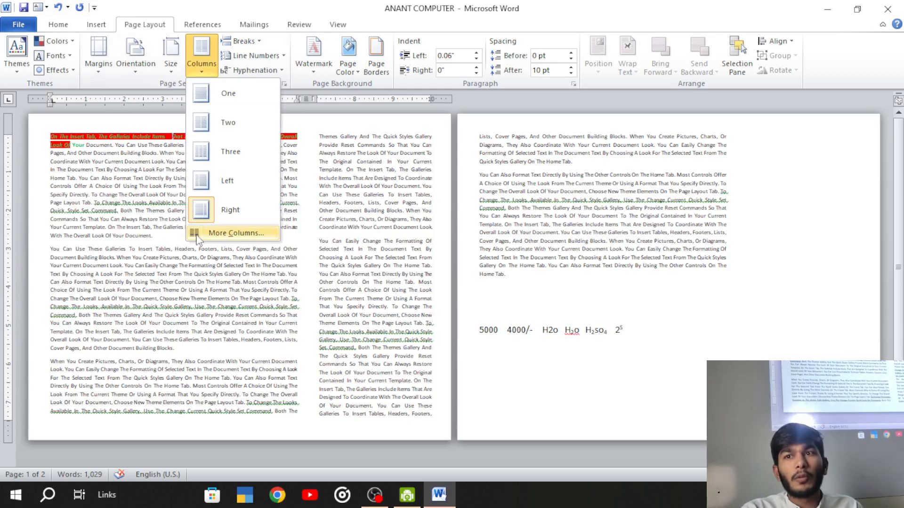
left_click(212, 233)
left_click(387, 242)
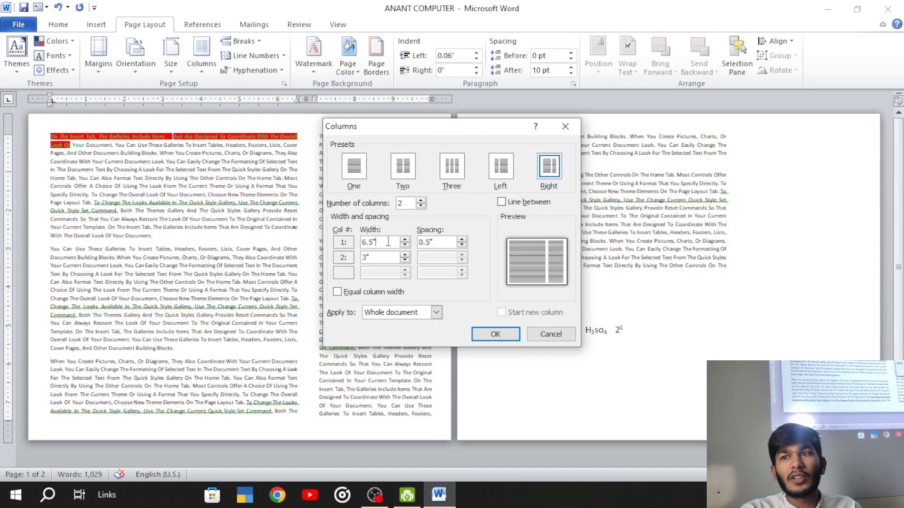
double_click(408, 202)
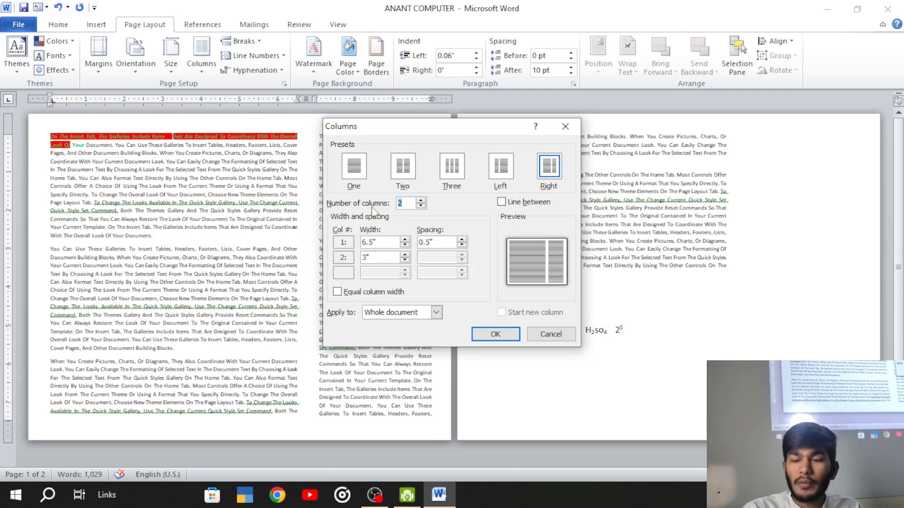
type("5")
key("Return")
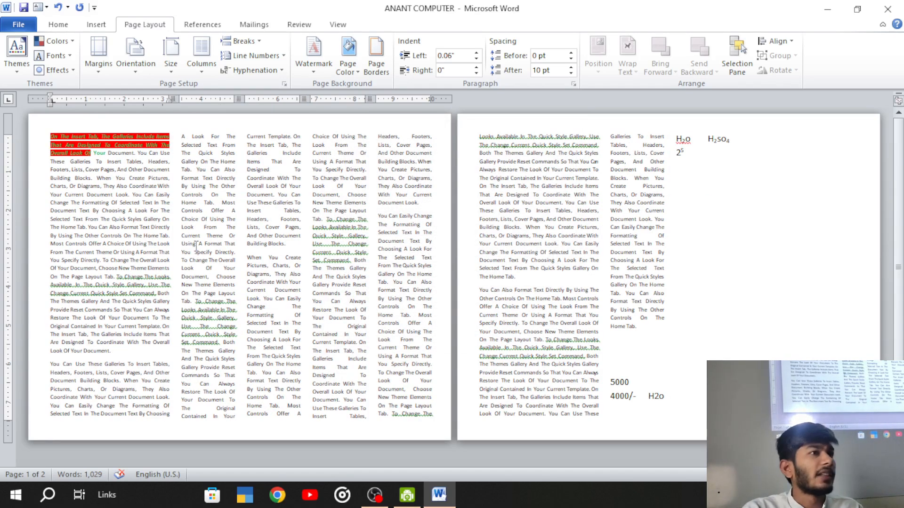
Step: Reset the document to a single column, and divide it into five columns of equal width
left_click(201, 56)
left_click(218, 96)
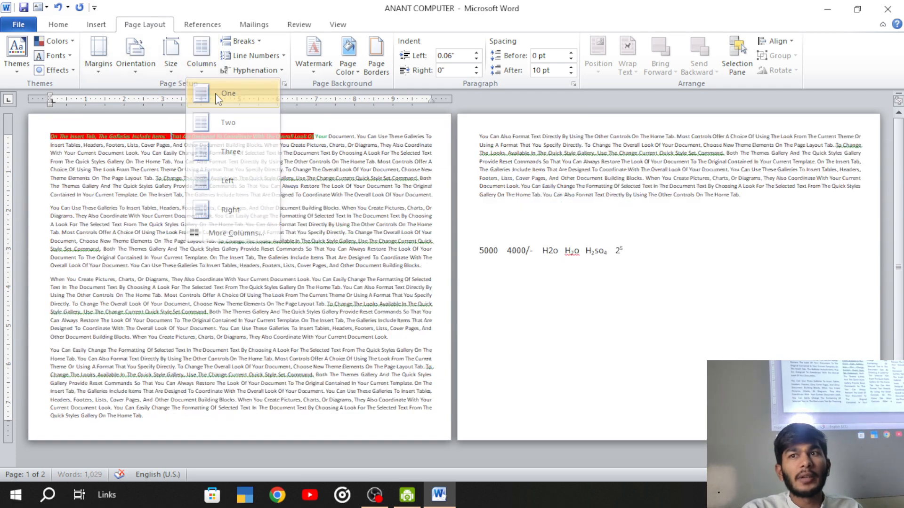
left_click(232, 231)
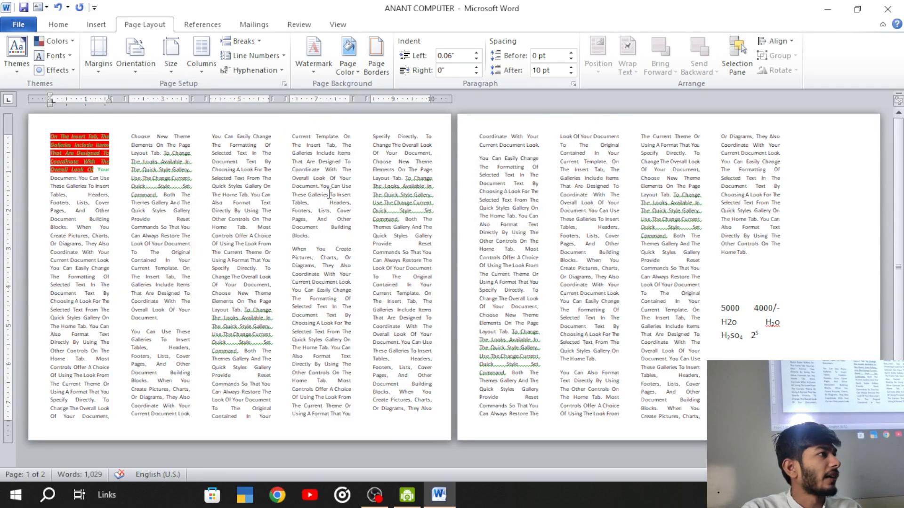
left_click(195, 225)
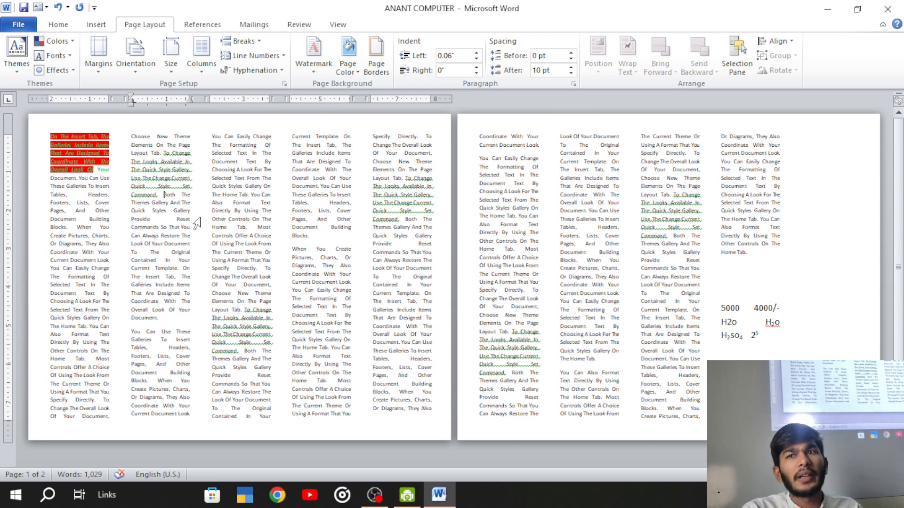
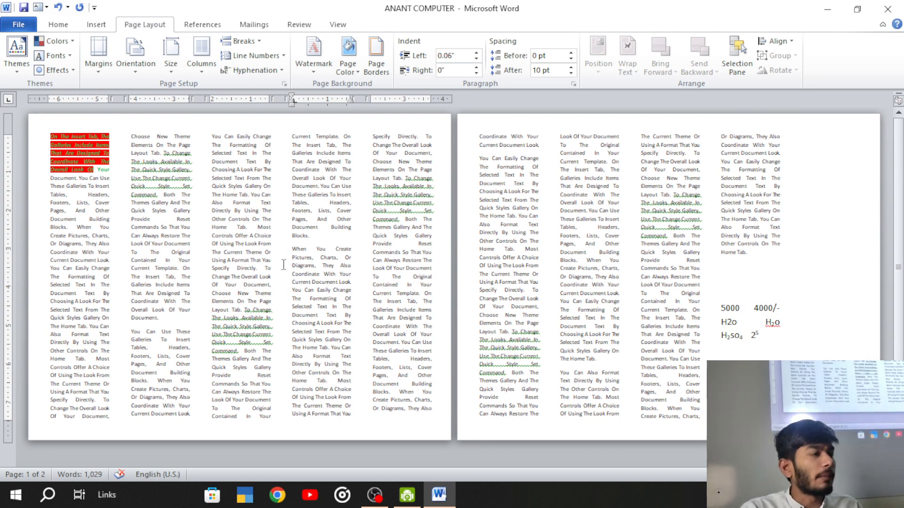
Step: Return the document to two columns, and try the Left column preset on only the selected opening paragraphs
left_click(202, 54)
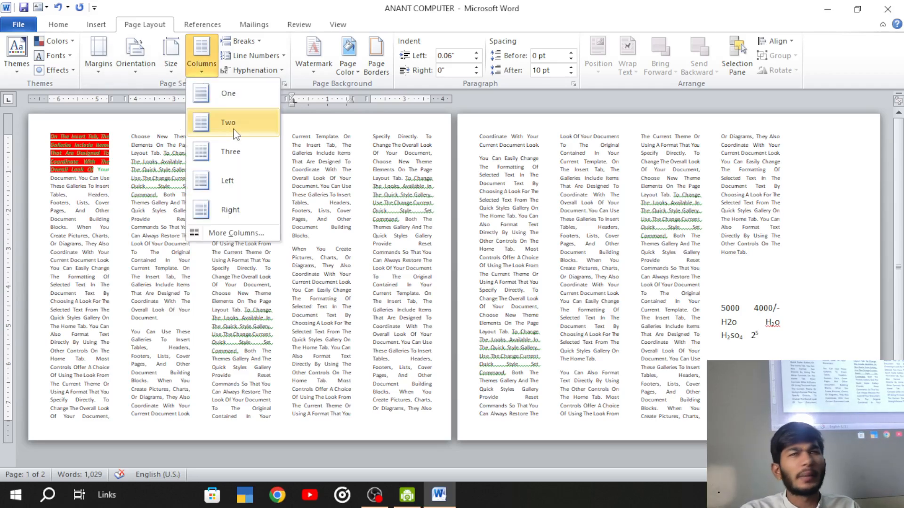
left_click(234, 130)
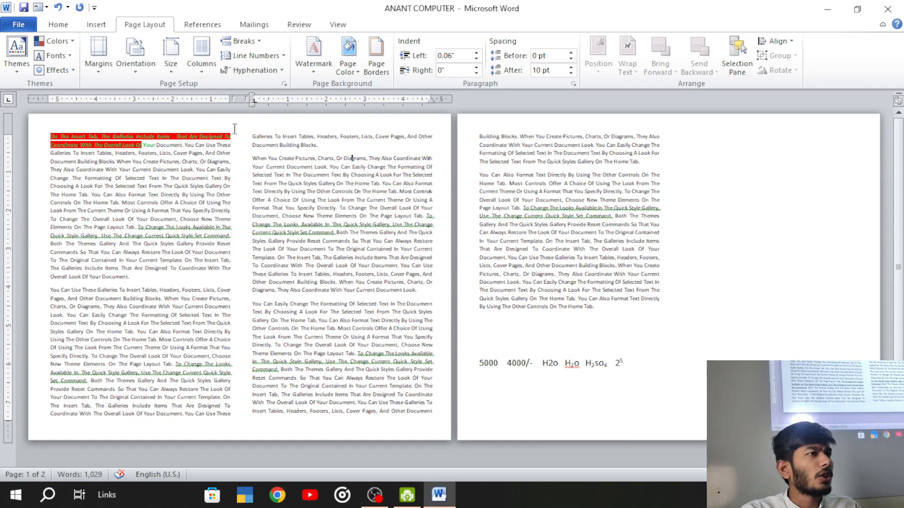
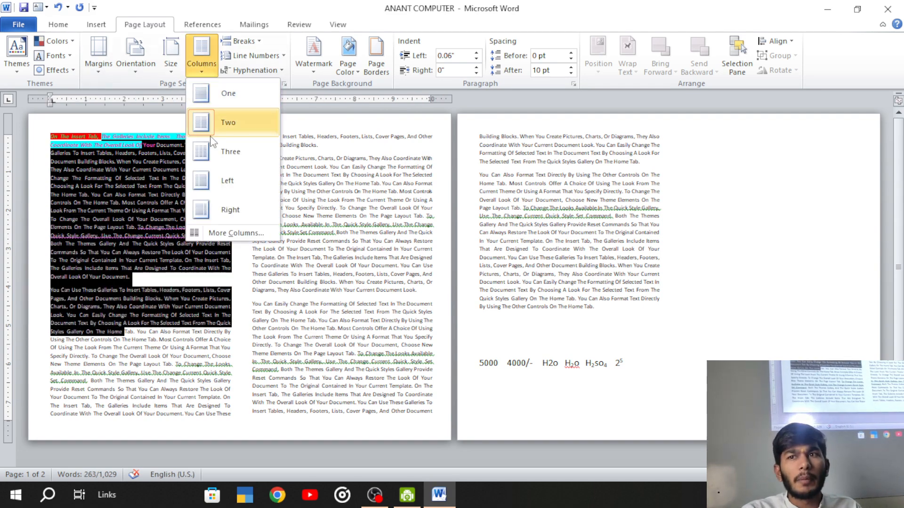
left_click(226, 181)
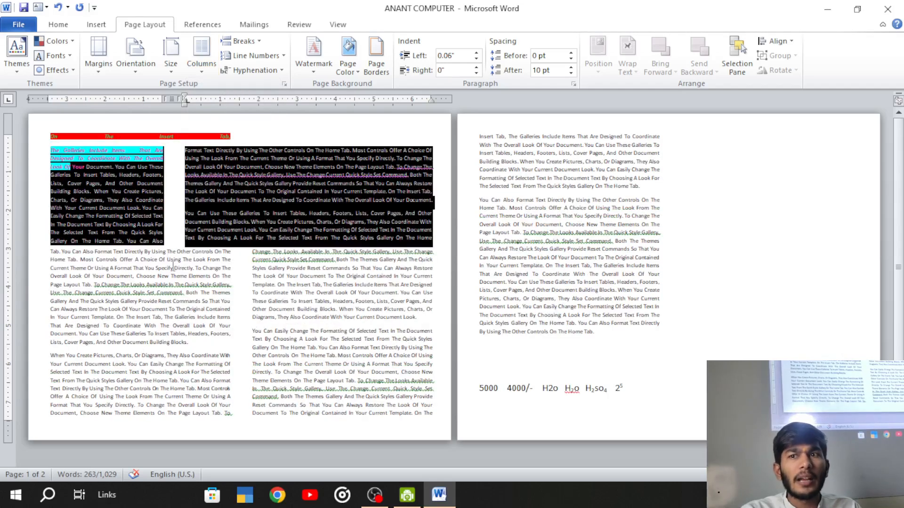
key("ctrl+z")
Step: Select all the document text and apply the Left column preset to it
key("ctrl+a")
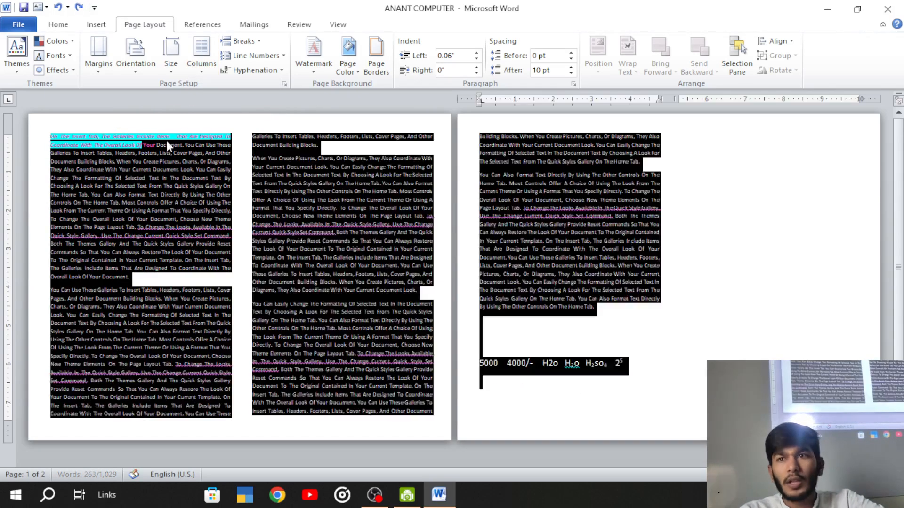
left_click(201, 54)
left_click(209, 181)
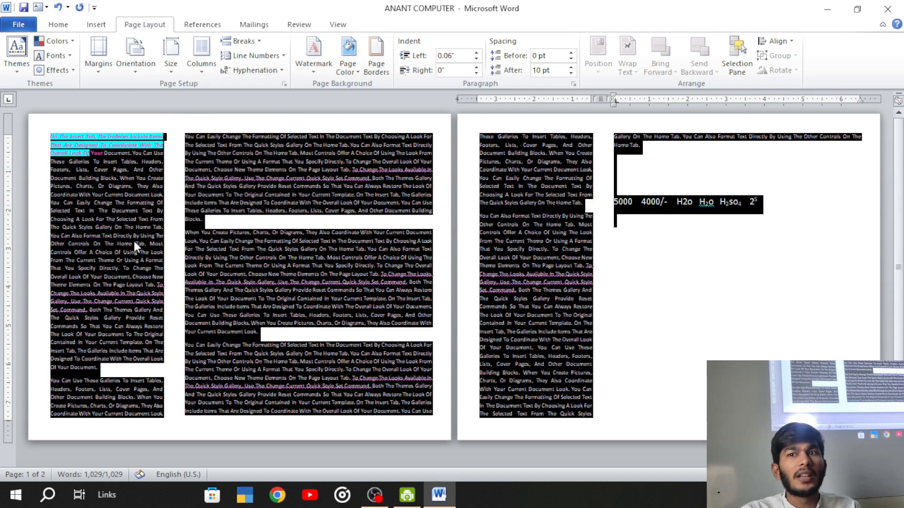
Step: Set custom column widths of 2" for the first column and 1.9" for the second
left_click(202, 68)
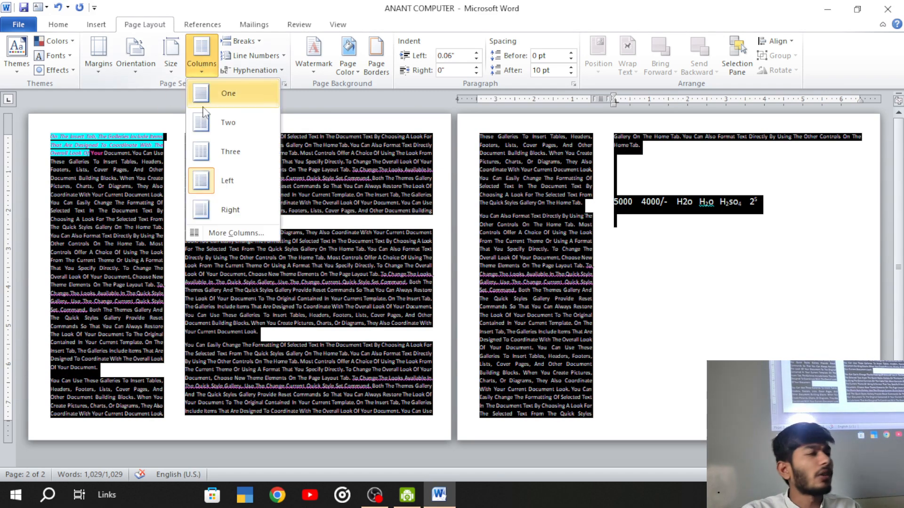
left_click(228, 234)
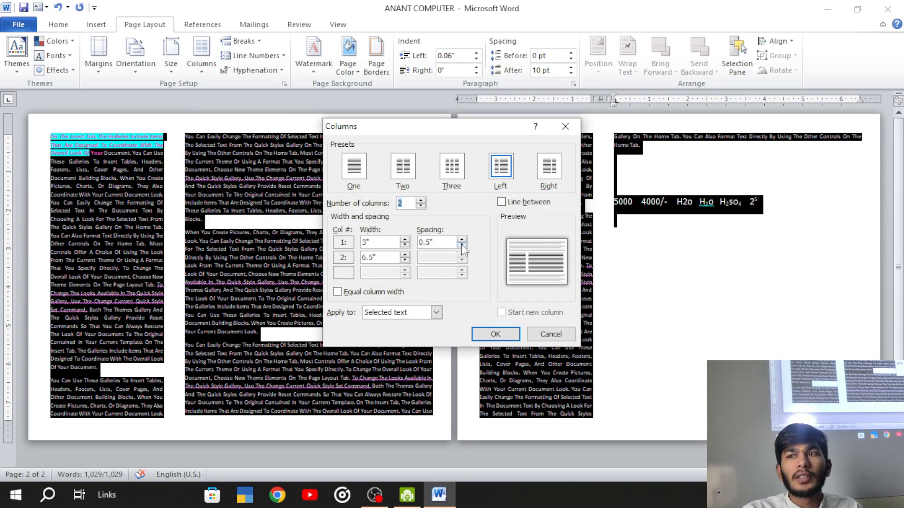
key("Tab")
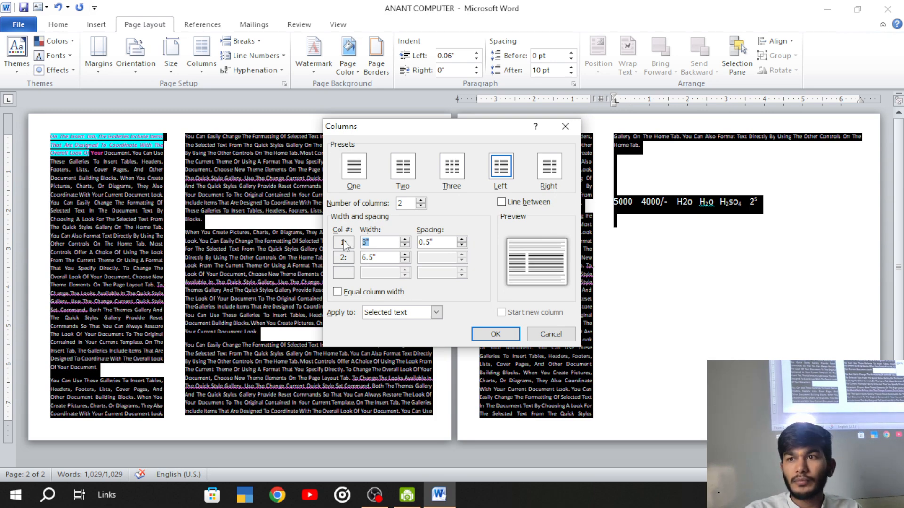
type("2")
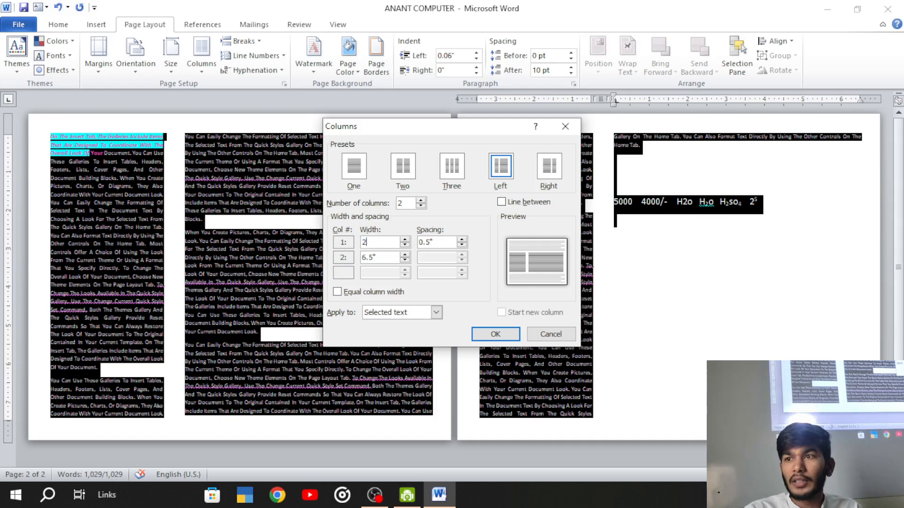
left_click(365, 257)
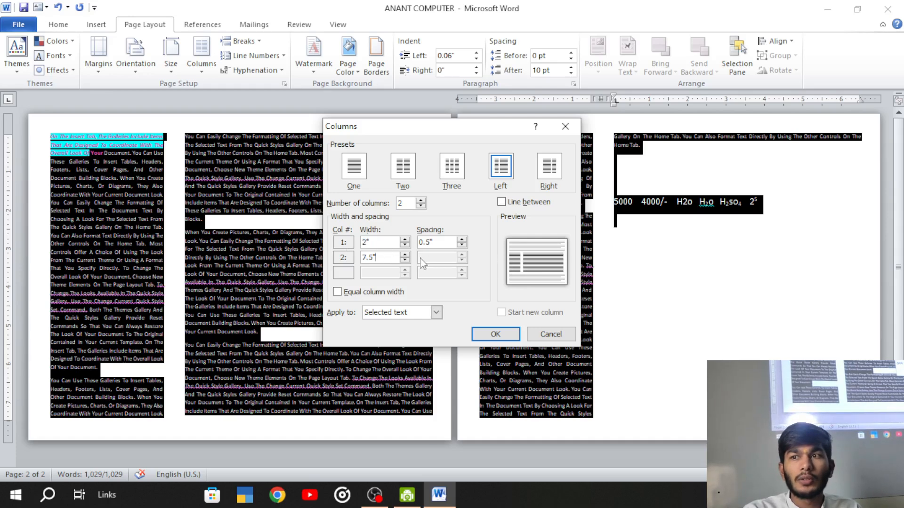
left_click_drag(387, 258, 332, 253)
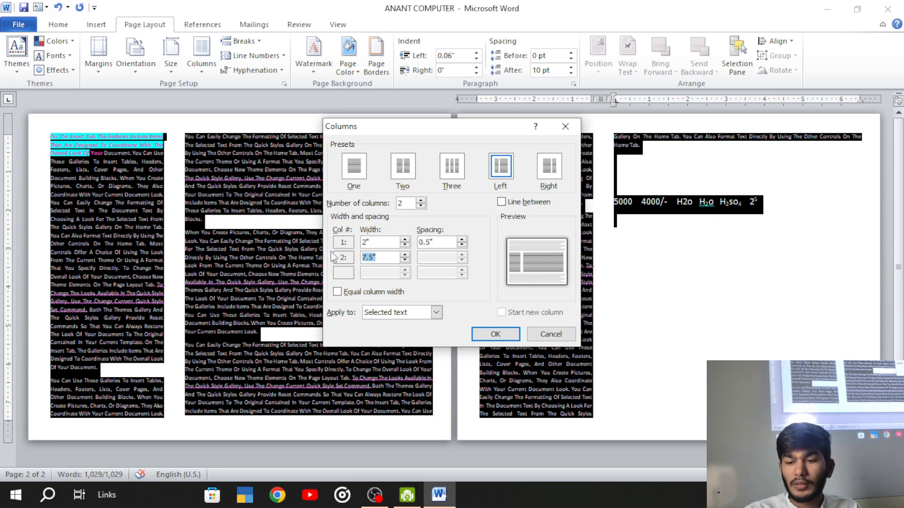
type("1.9")
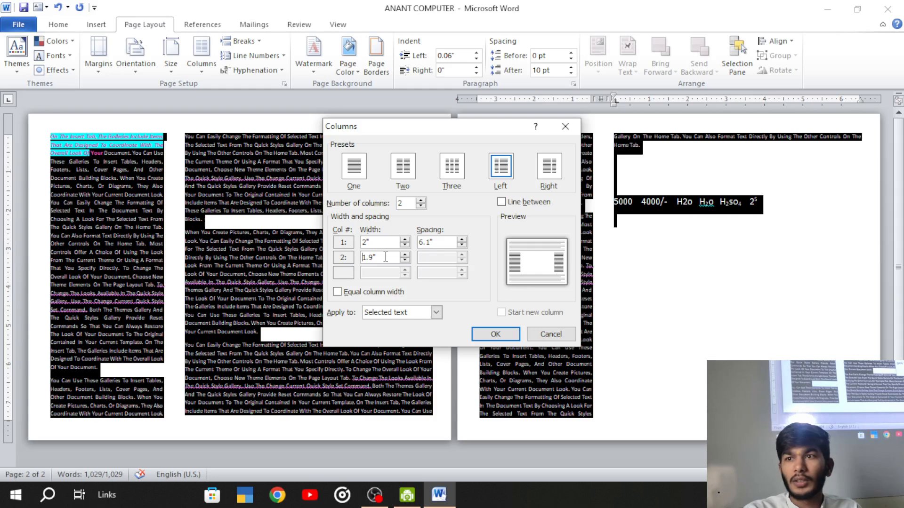
Step: Set the second column's width to 8" and the first column's to 1", and apply the widths to the selected text
left_click_drag(385, 257, 348, 258)
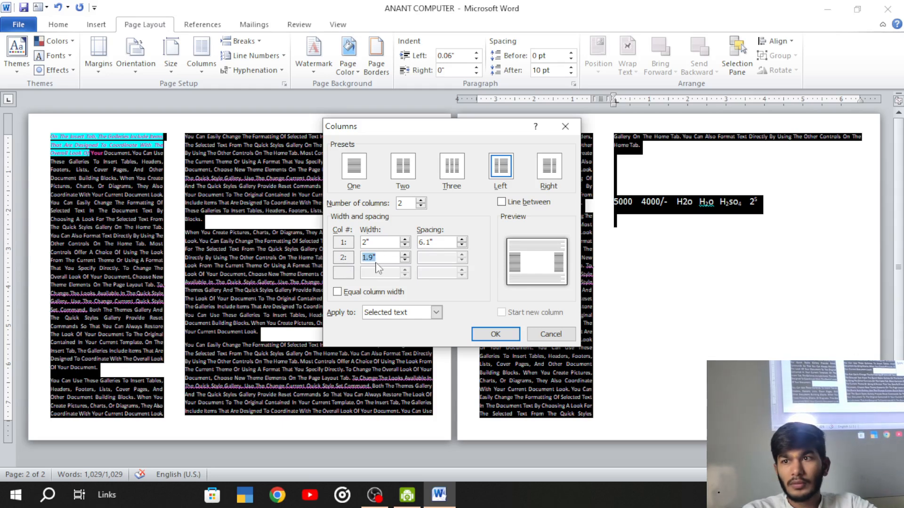
type("8")
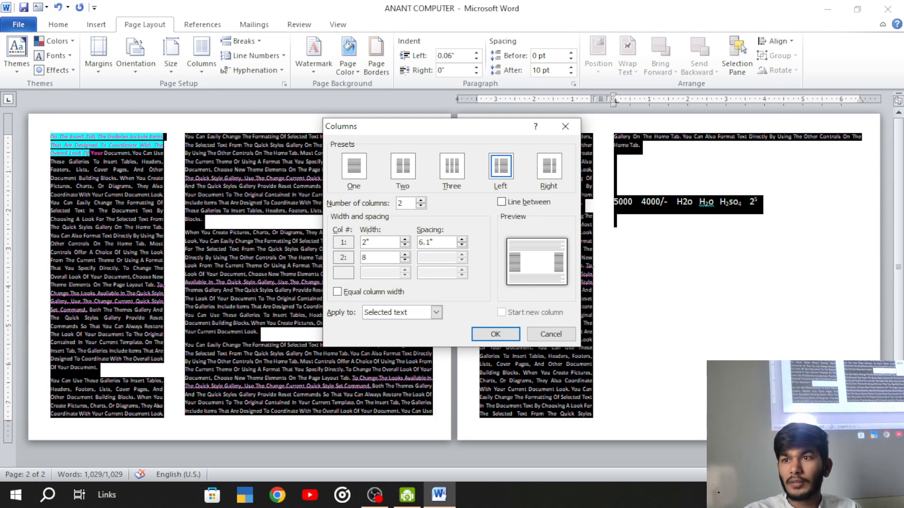
key("Tab")
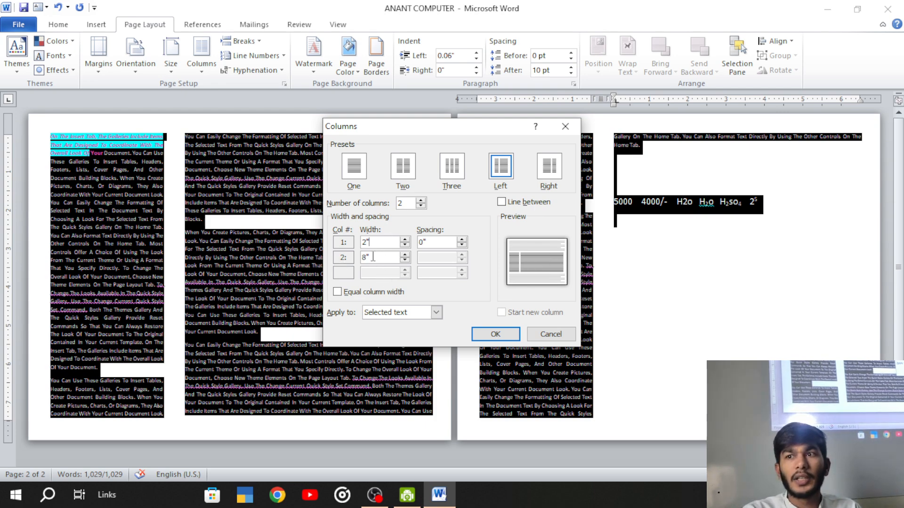
type("1")
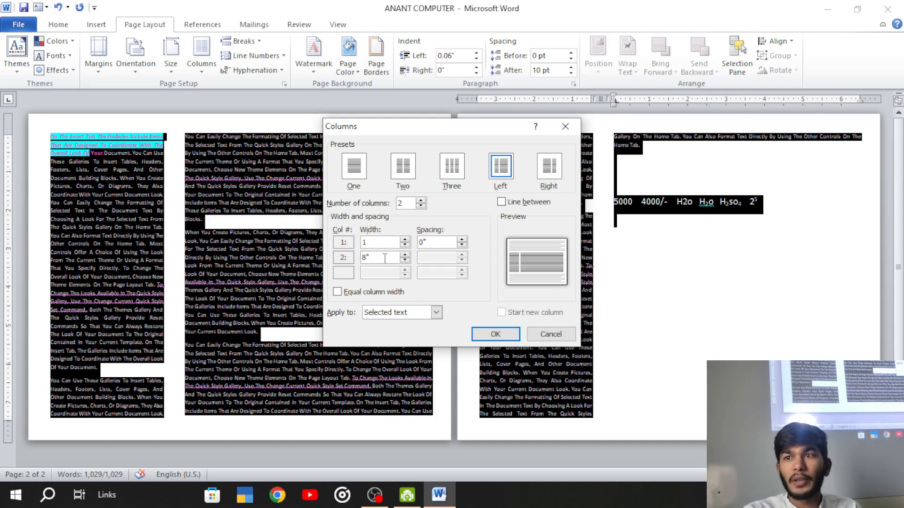
left_click(497, 334)
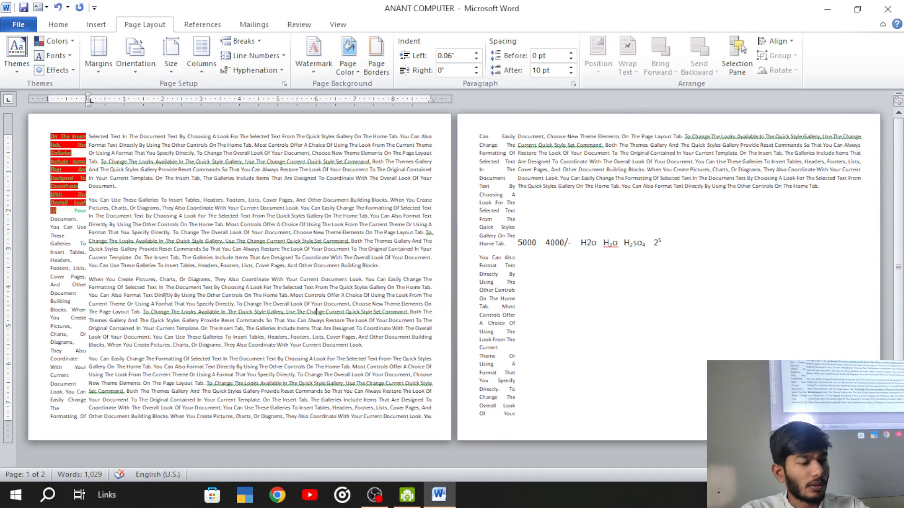
Step: Undo the custom column widths
key("ctrl+a")
key("ctrl+z")
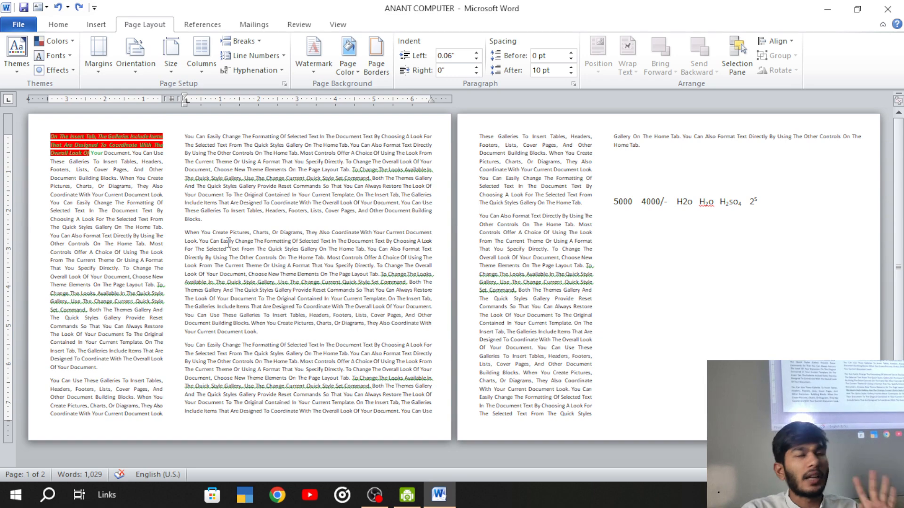
left_click(202, 61)
left_click(201, 71)
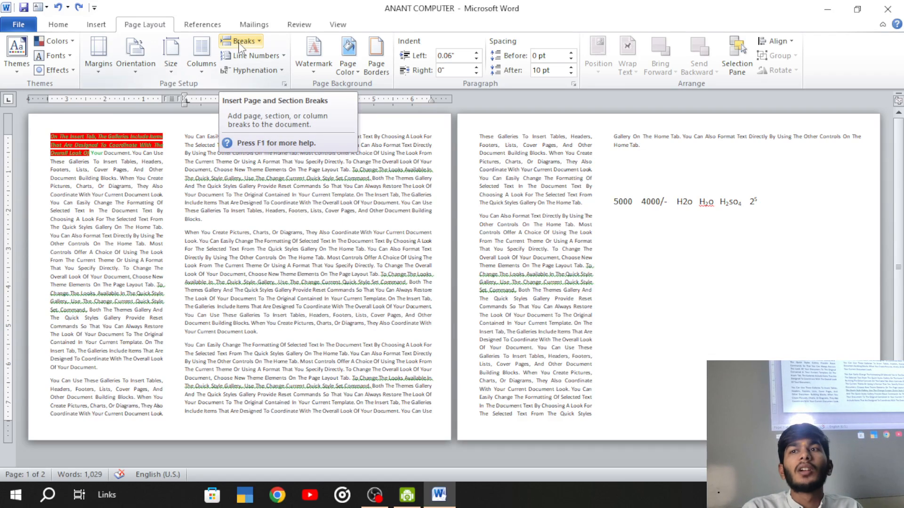
Step: Undo the earlier column changes back to the layout with three equal columns
key("ctrl+z")
key("ctrl+z")
key("ctrl+z")
key("ctrl+z")
key("ctrl+z")
key("ctrl+z")
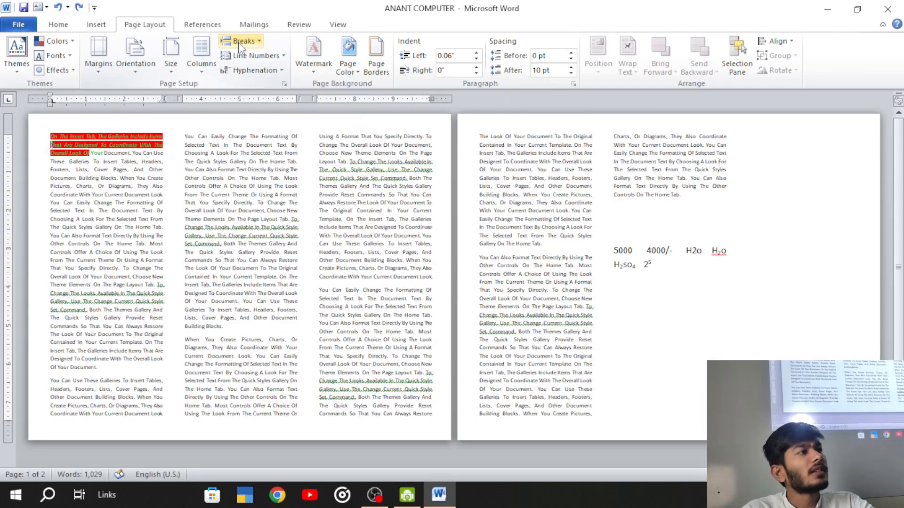
Step: Undo the remaining column and landscape orientation changes back to the single-column portrait layout
key("ctrl+z")
key("ctrl+z")
key("ctrl+z")
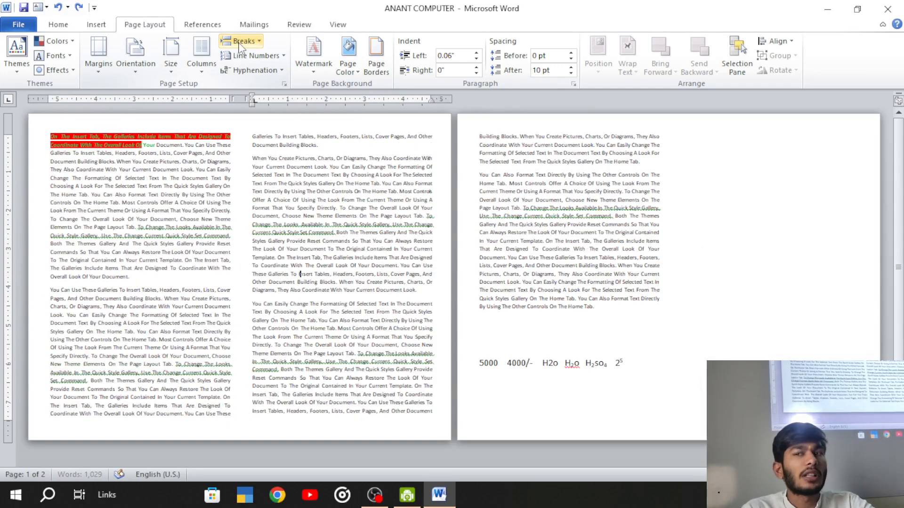
key("ctrl+a")
key("ctrl+z")
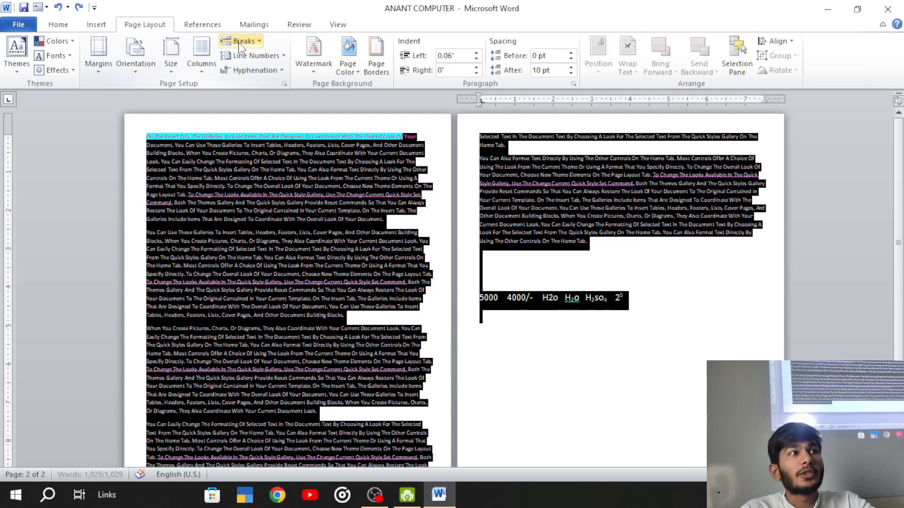
key("ctrl+z")
left_click(324, 306)
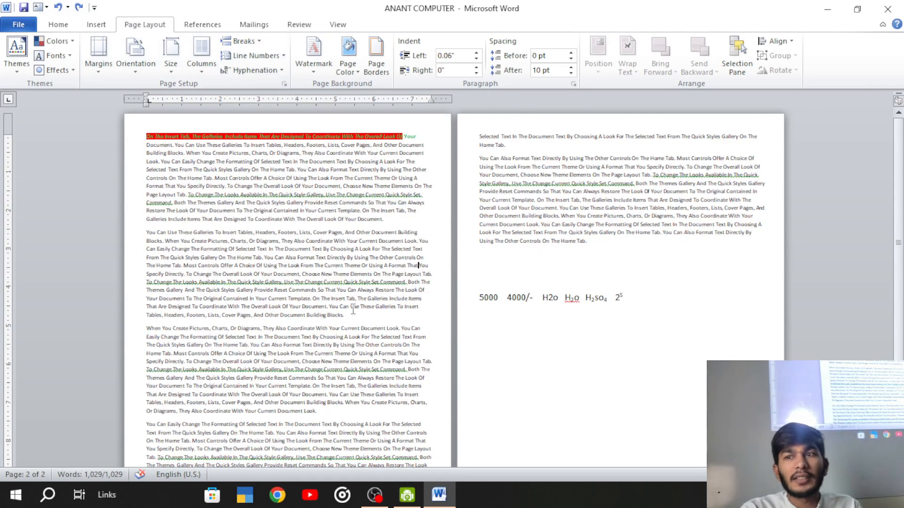
Step: Insert a page break after the second paragraph and undo it
left_click(241, 41)
left_click(265, 80)
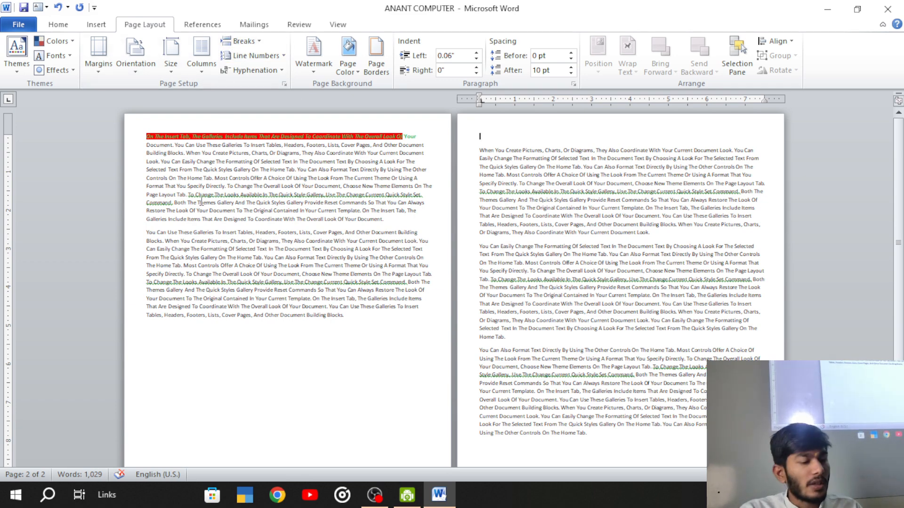
key("ctrl+z")
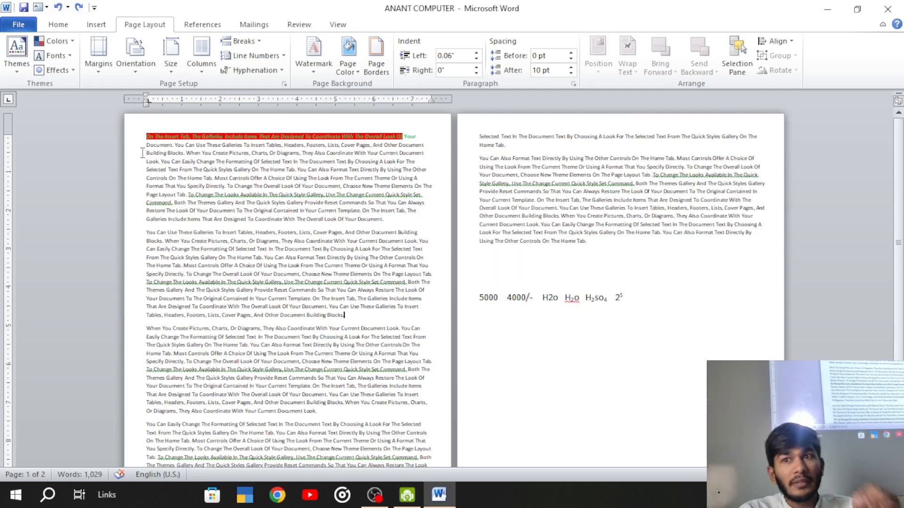
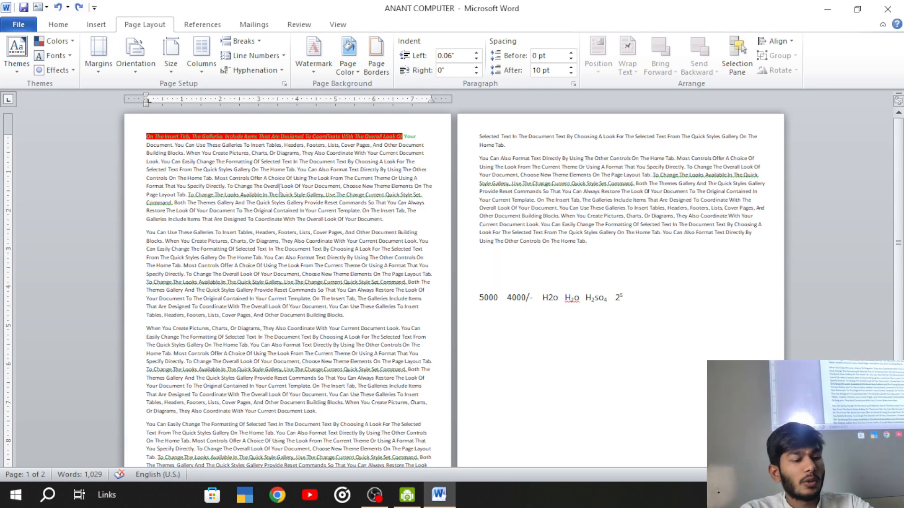
Step: Add continuous line numbers to the whole document and look through the numbered lines
key("ctrl+a")
left_click(257, 56)
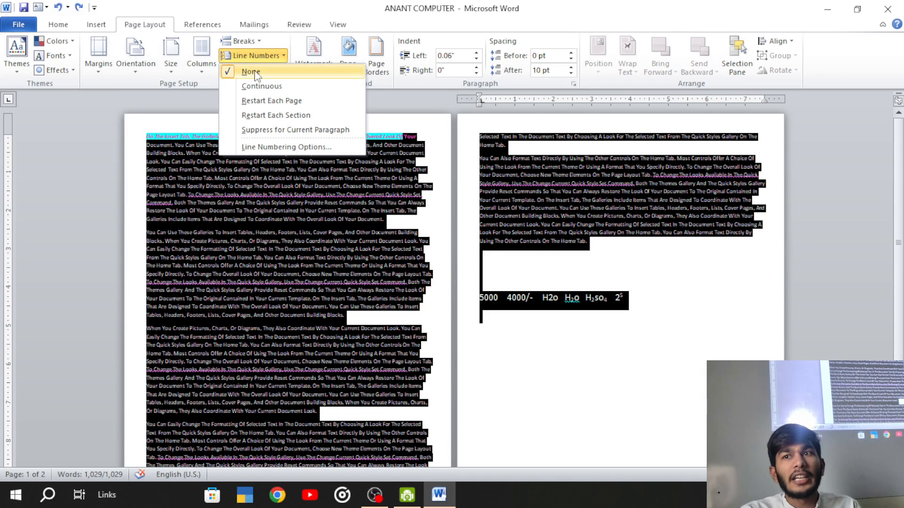
left_click(253, 87)
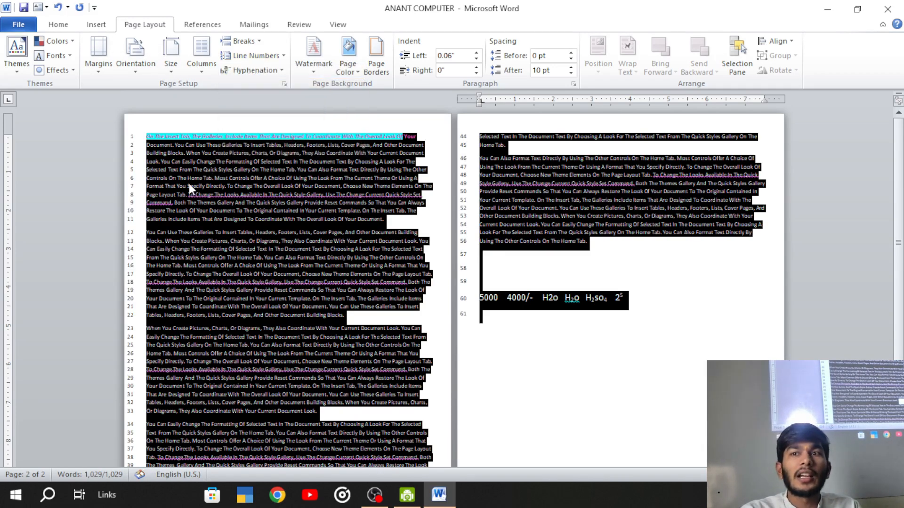
left_click(147, 161)
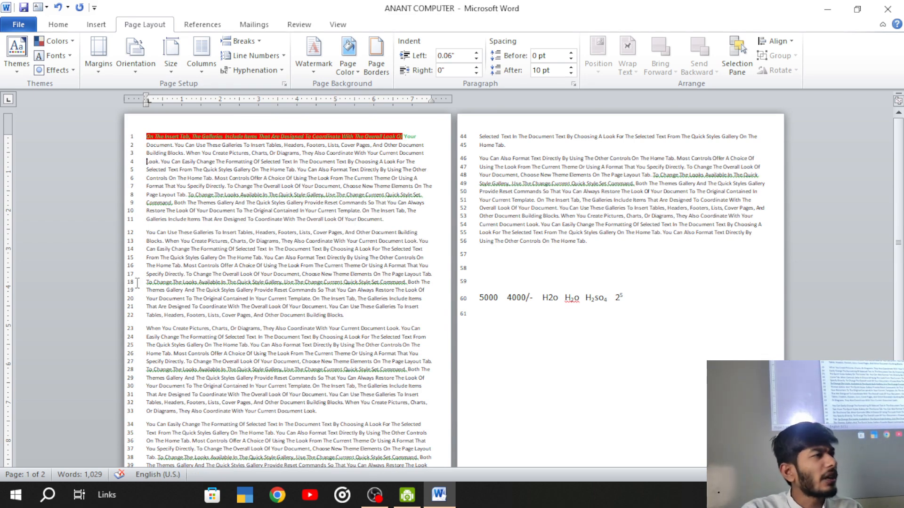
scroll(137, 283, "down", 3)
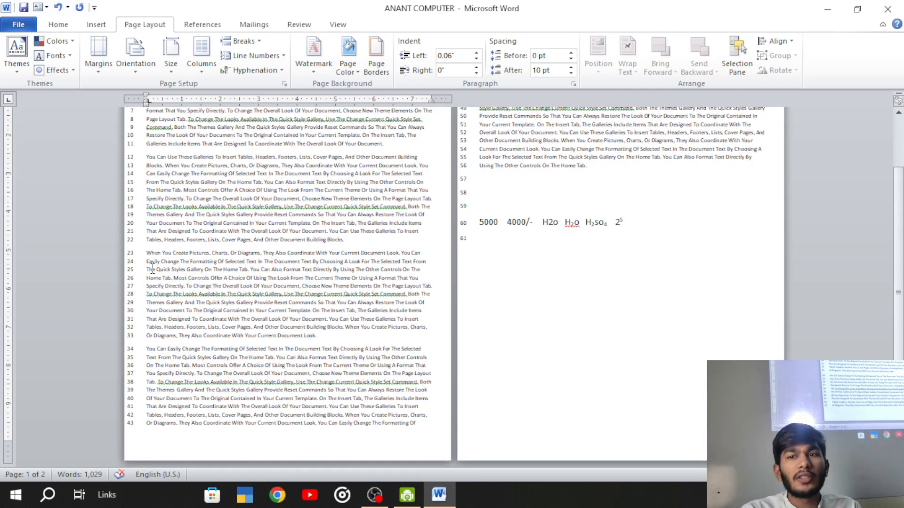
scroll(127, 431, "up", 10)
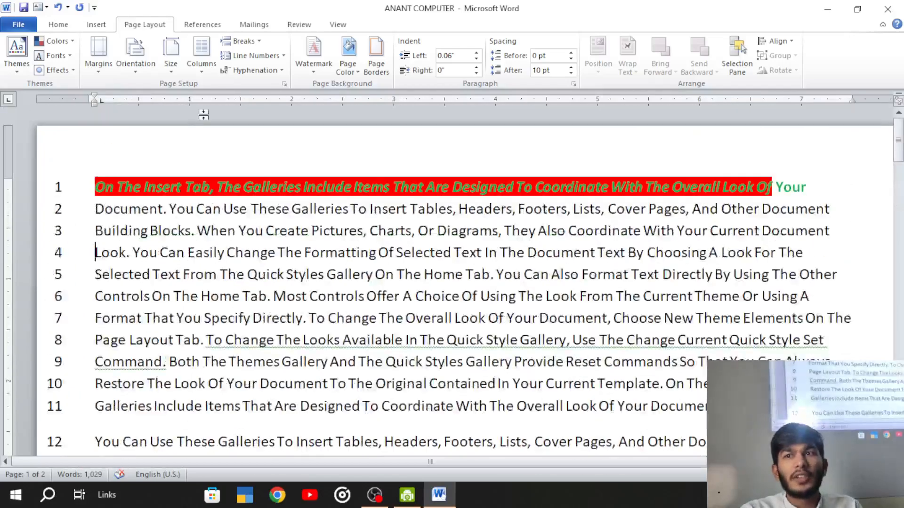
left_click(252, 70)
left_click(175, 305)
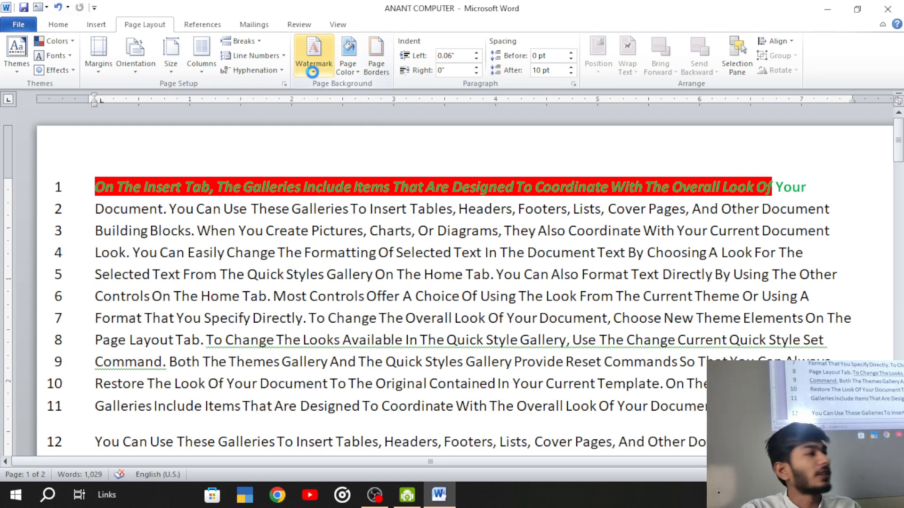
Step: Apply the preset CONFIDENTIAL 1 watermark to the document and view it on the page
left_click(313, 72)
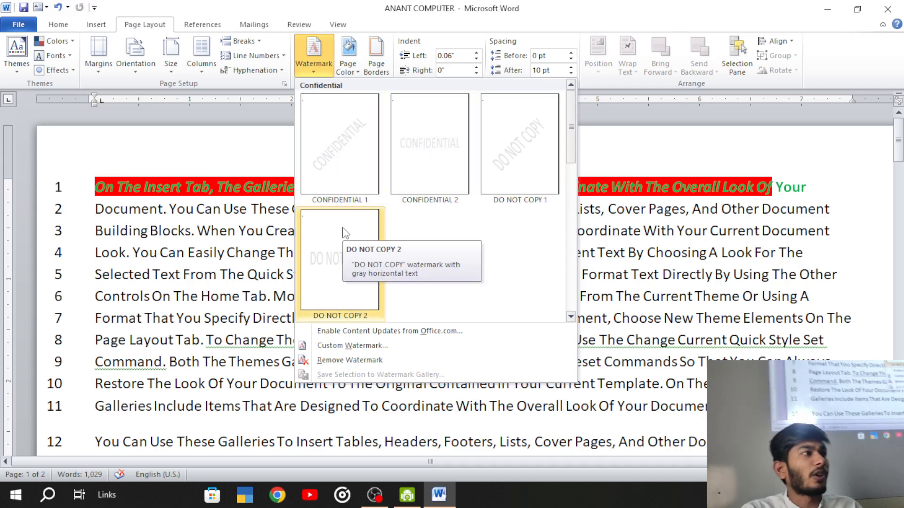
left_click(326, 167)
scroll(296, 229, "down", 7)
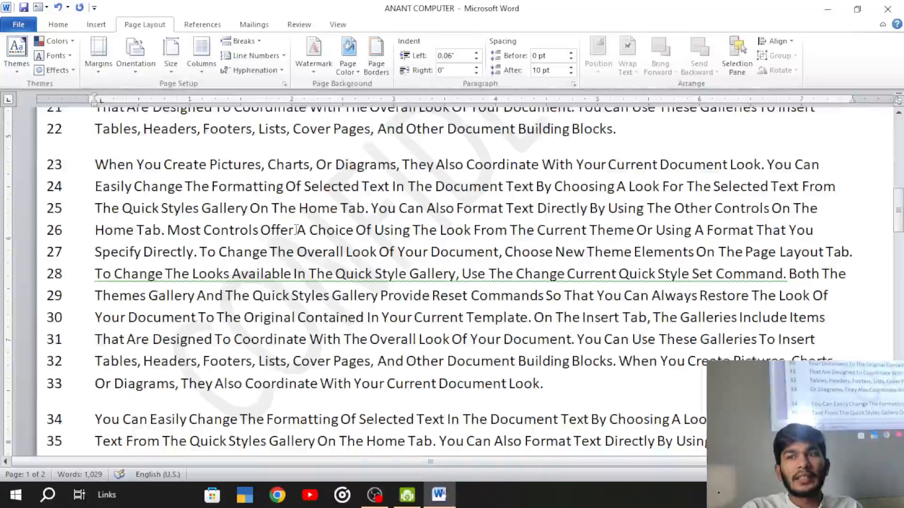
scroll(297, 229, "up", 7)
scroll(274, 332, "down", 4, "ctrl")
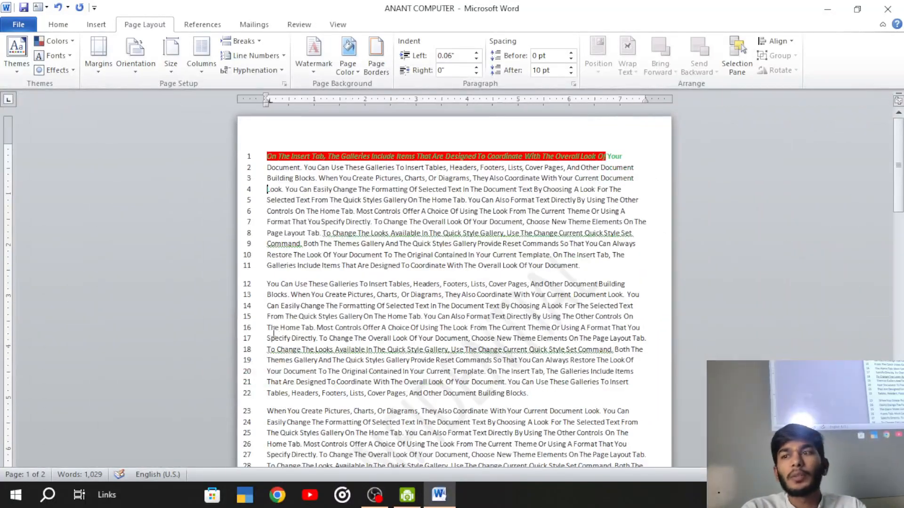
scroll(274, 332, "down", 4)
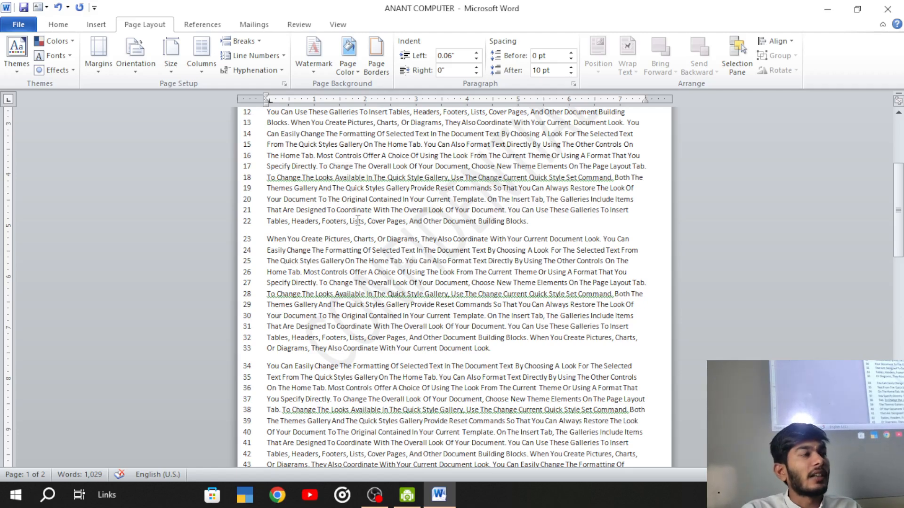
Step: Start a custom text watermark in English (U.S.) with the text "Anant Computer Academy"
left_click(309, 73)
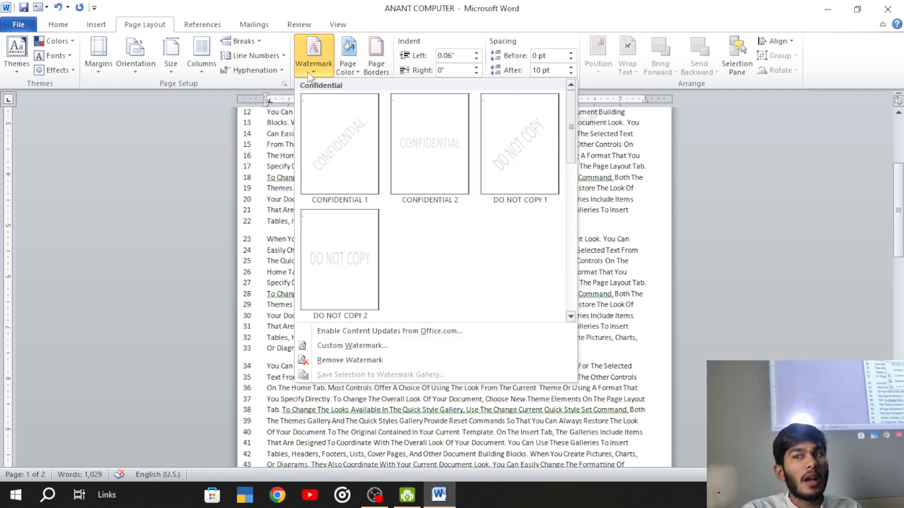
left_click(340, 348)
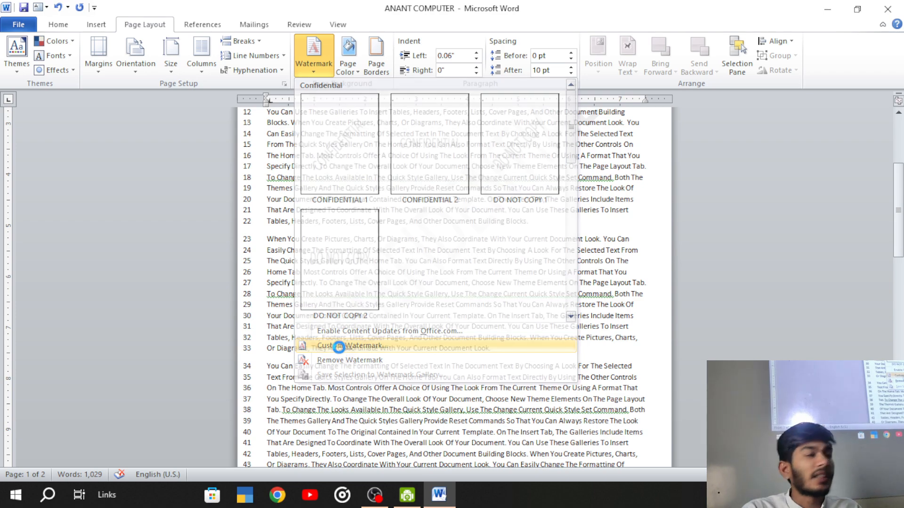
left_click_drag(678, 243, 331, 155)
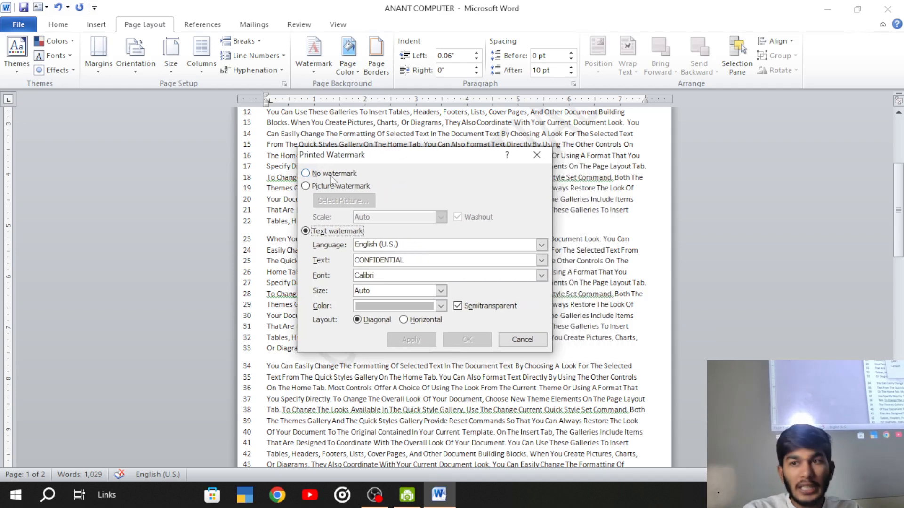
left_click(542, 245)
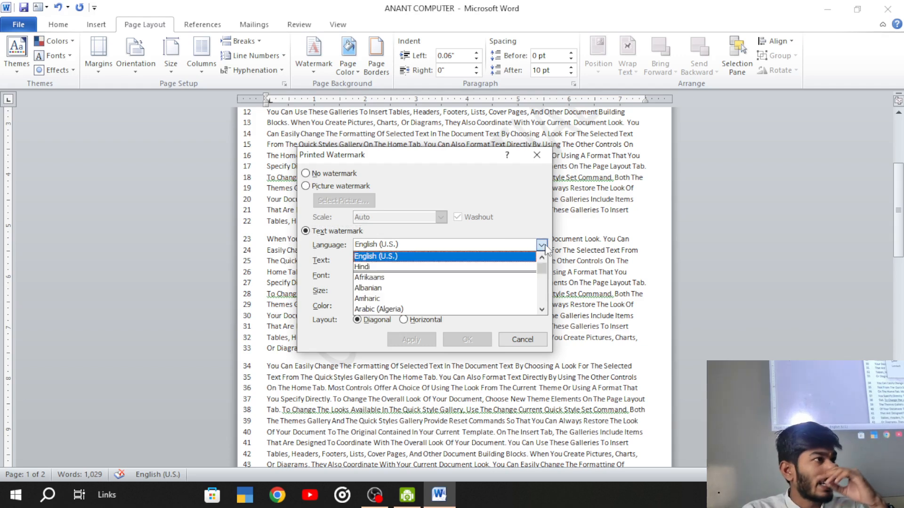
left_click(542, 246)
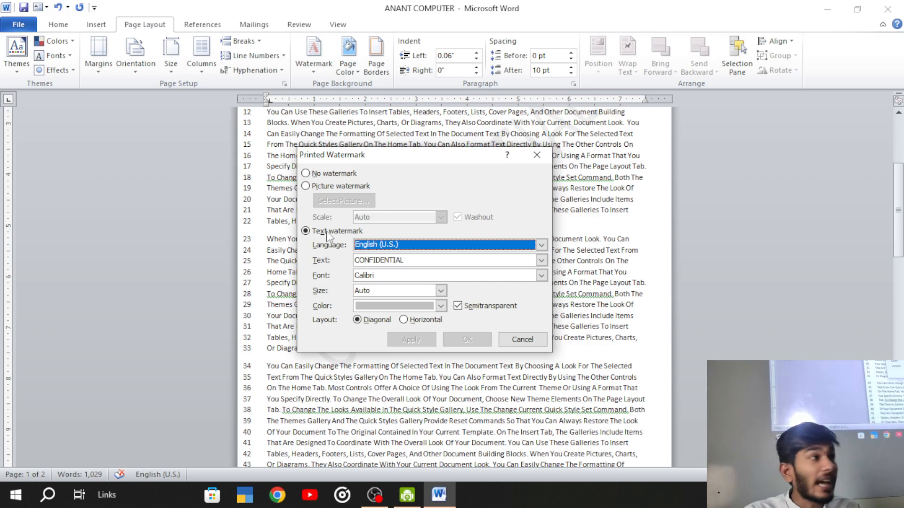
left_click(428, 260)
double_click(428, 260)
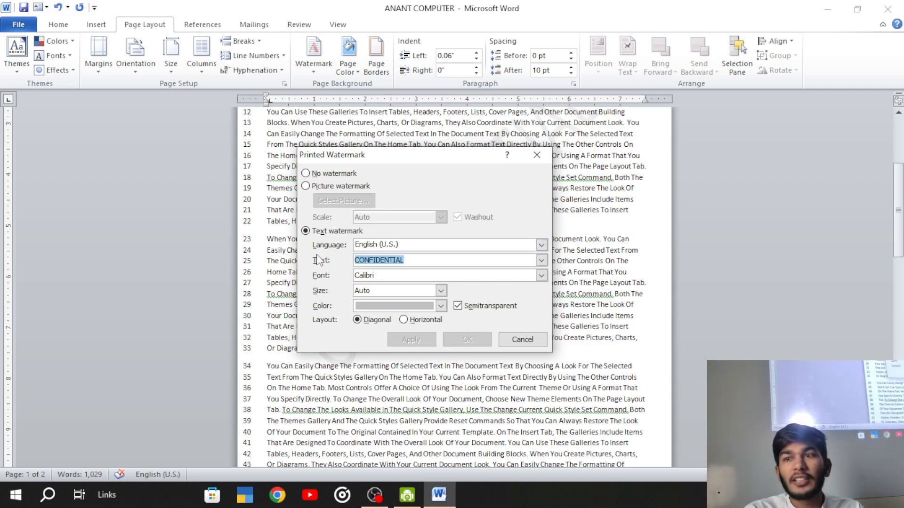
type("Anan")
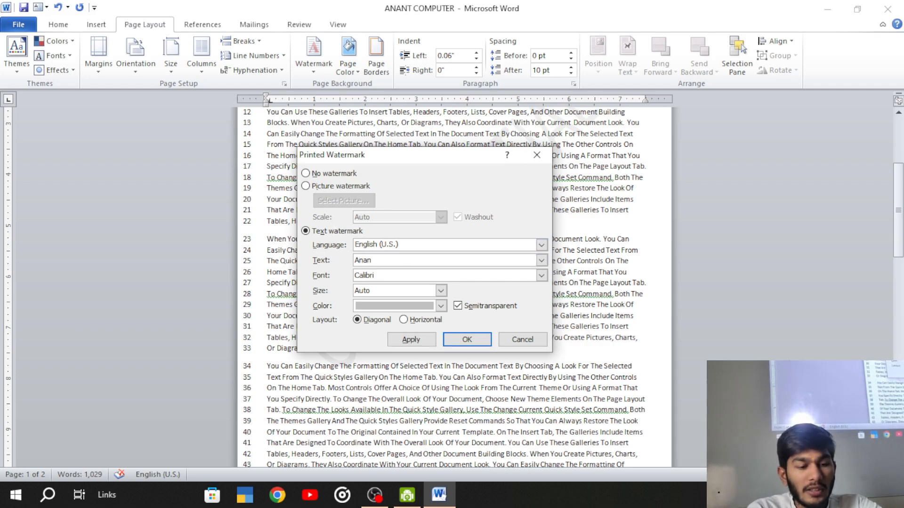
type("t Computer")
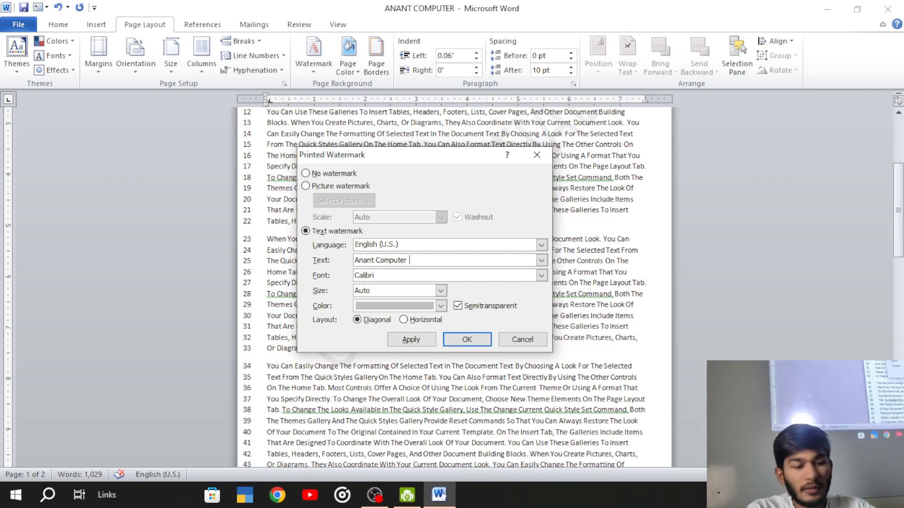
type(" Academy")
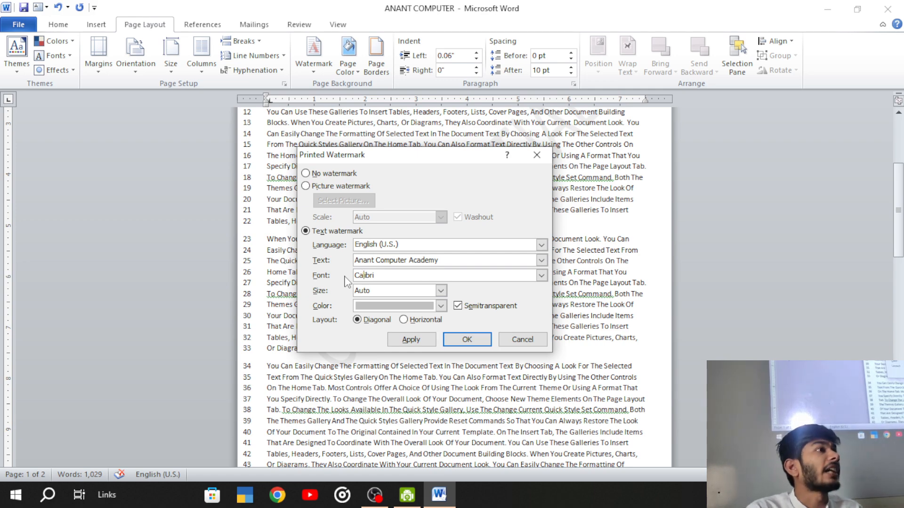
Step: Set the watermark font to Californian FB and leave its size on Auto
left_click(541, 276)
left_click(380, 306)
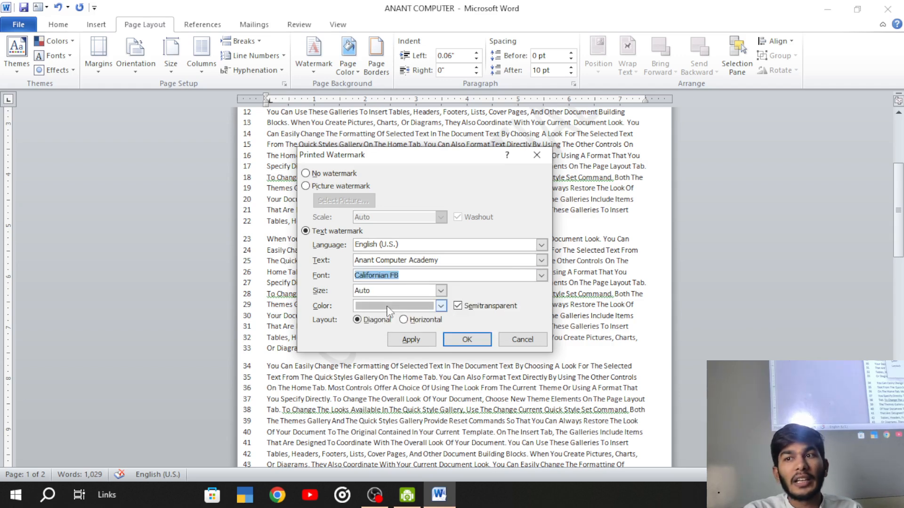
left_click(441, 290)
left_click(439, 290)
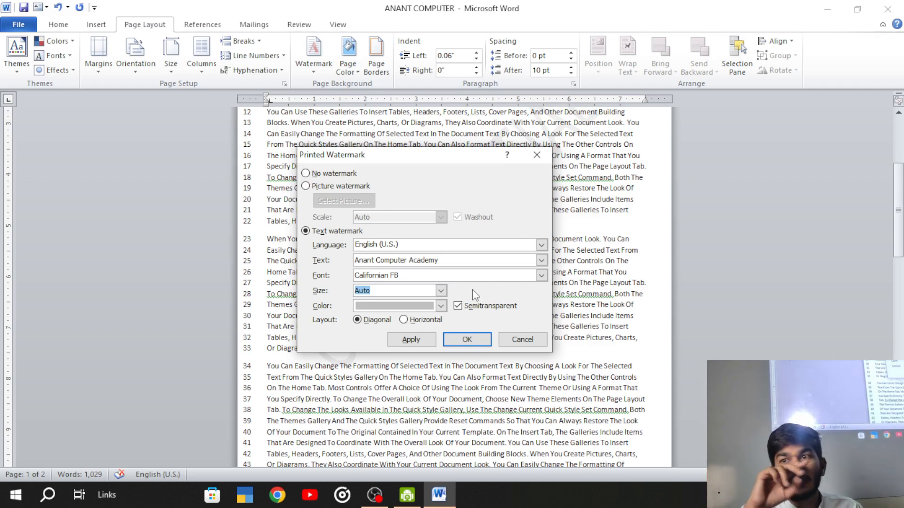
Step: Set the watermark color to black, apply the semitransparent diagonal watermark, and check it on the page
left_click(441, 306)
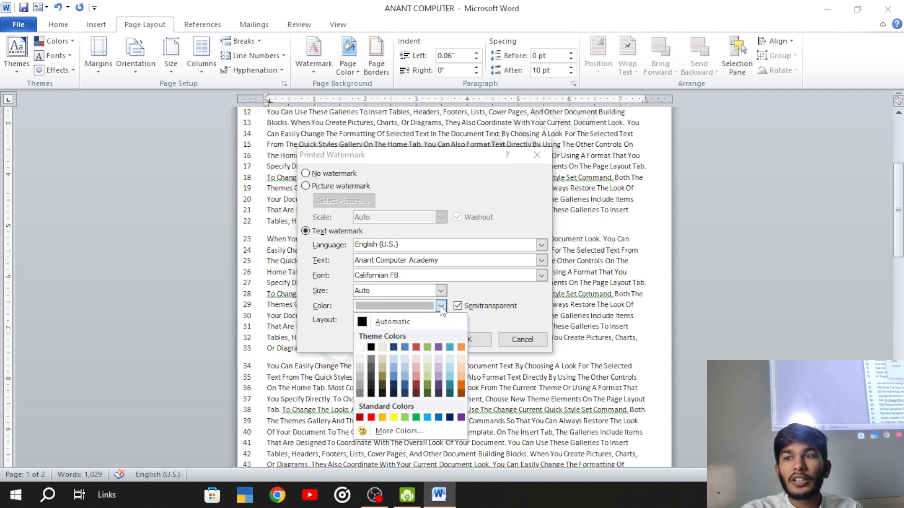
left_click(360, 323)
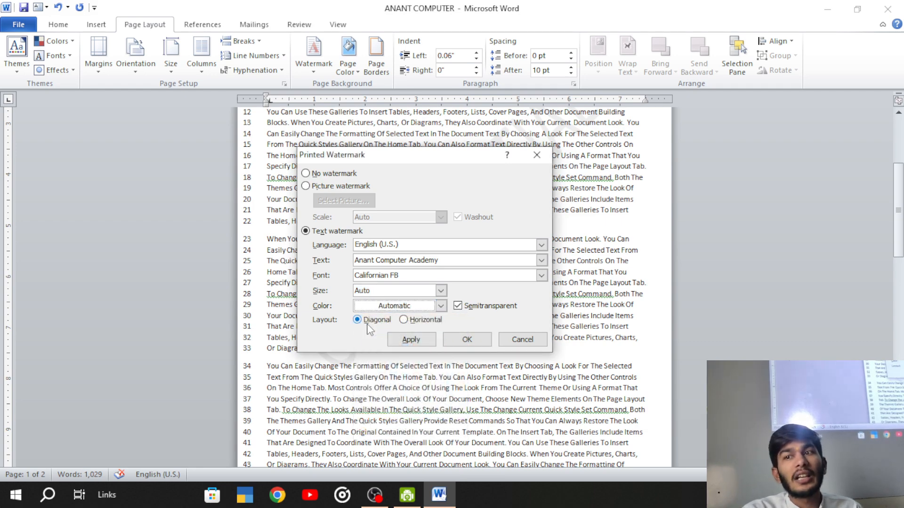
left_click(441, 305)
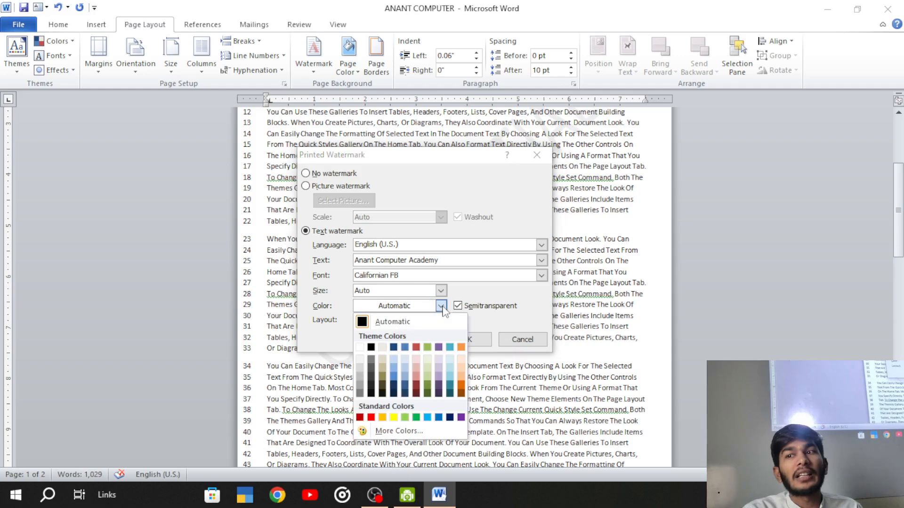
left_click(371, 348)
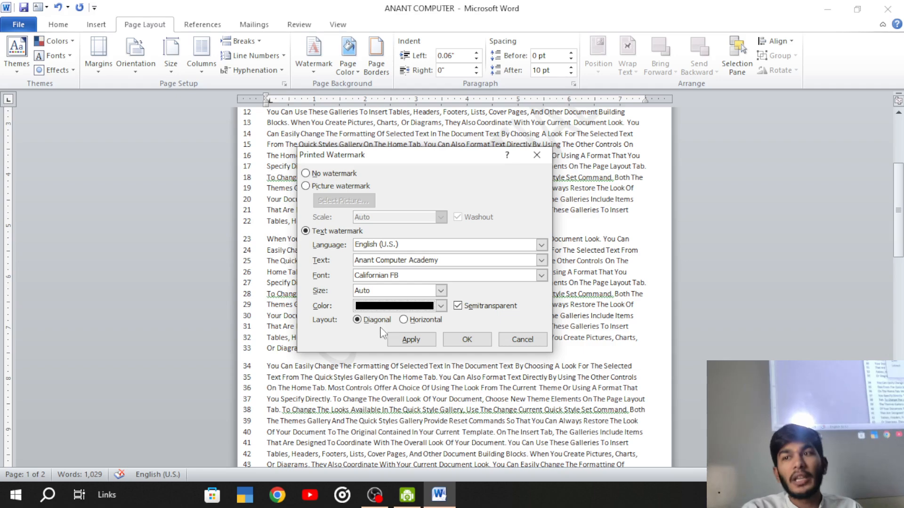
left_click(469, 341)
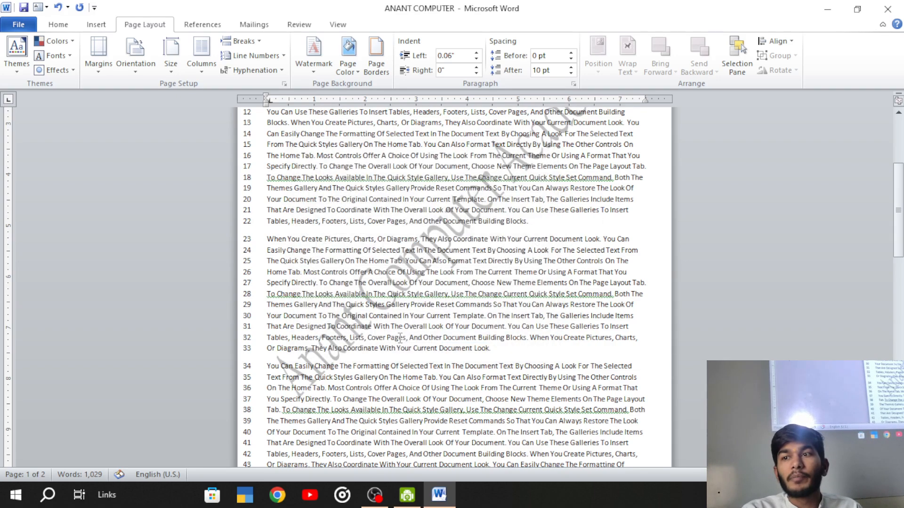
scroll(374, 360, "up", 5)
scroll(362, 353, "down", 4)
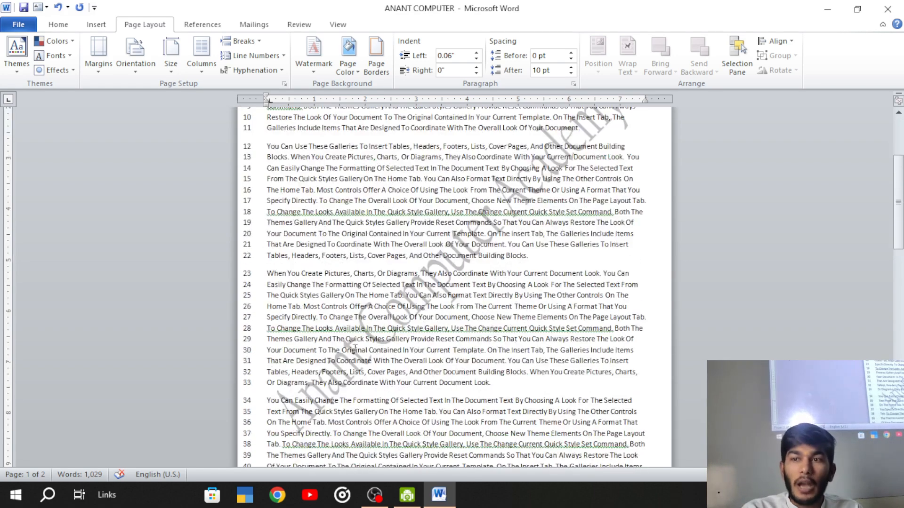
scroll(382, 350, "up", 5)
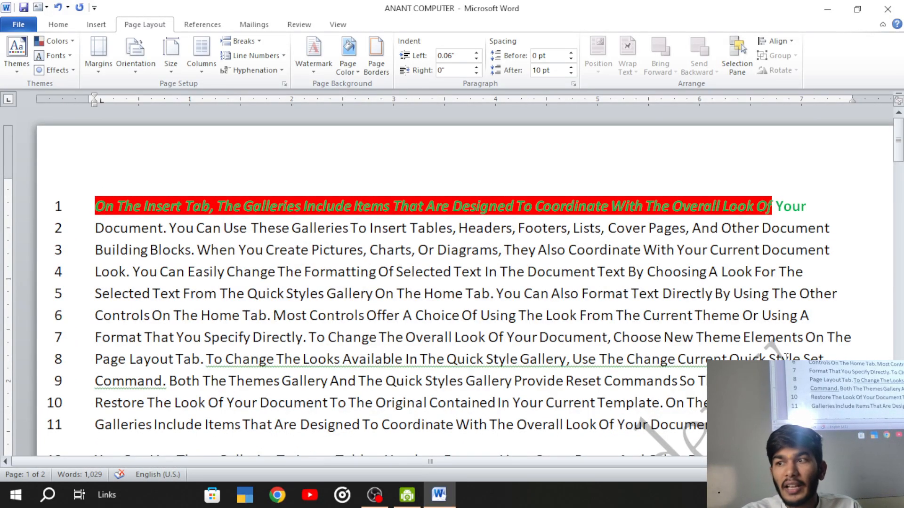
scroll(666, 402, "down", 5)
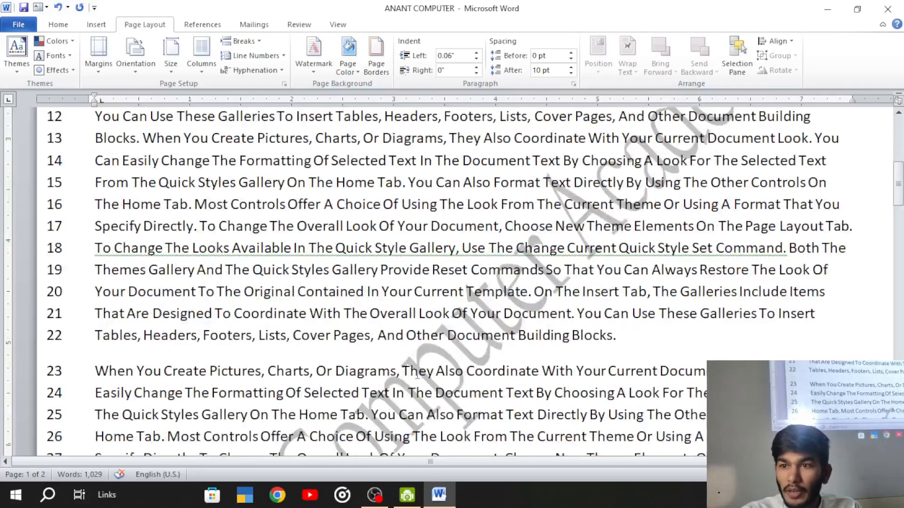
Step: Start a custom picture watermark for the document in place of the text watermark
scroll(408, 379, "down", 5)
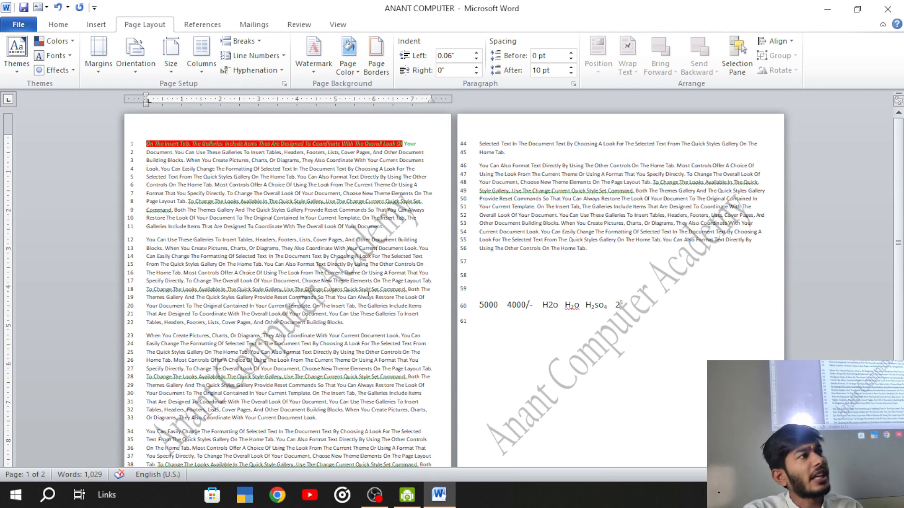
left_click(313, 54)
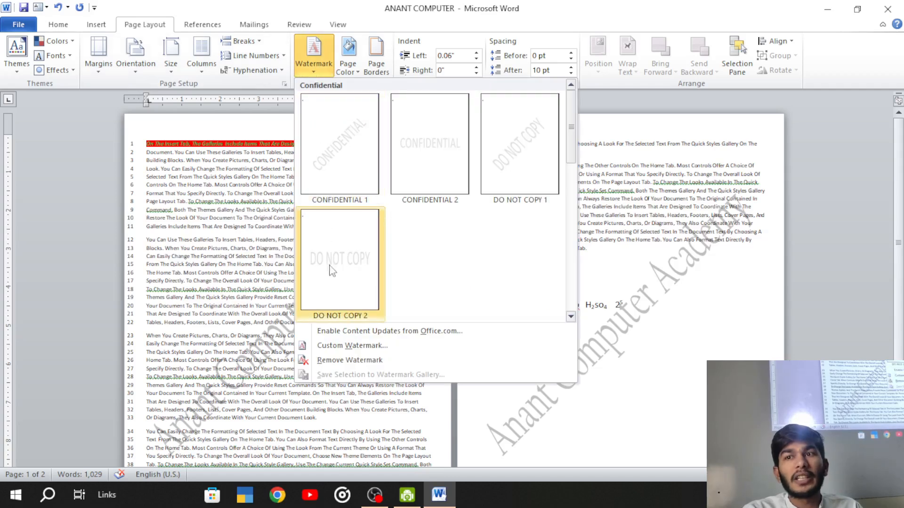
left_click(352, 346)
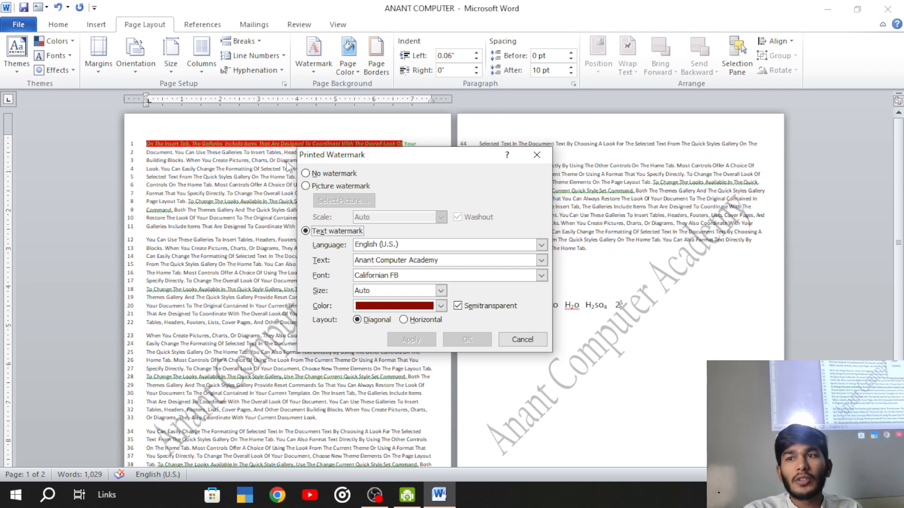
left_click(305, 186)
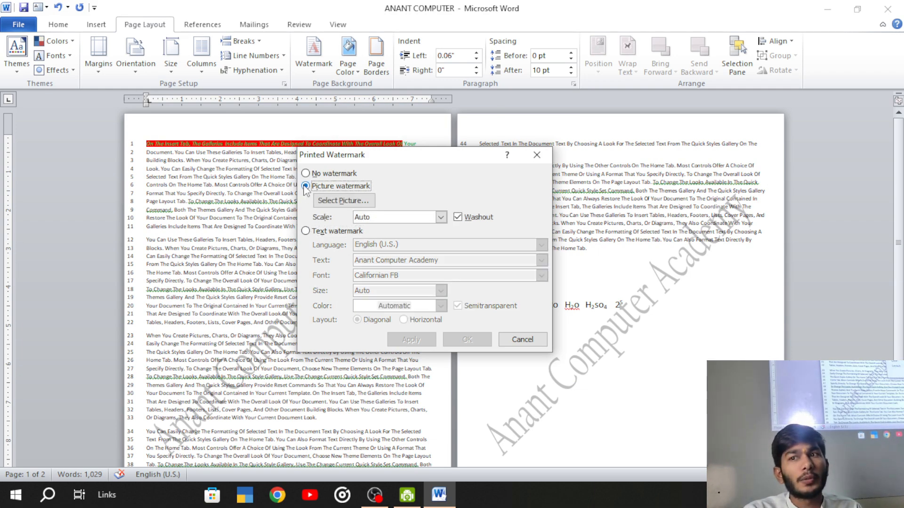
Step: Use DRP_8158 from the Photo folder in Pictures as the watermark, with Auto scale and Washout on, and check it on both pages
left_click(342, 206)
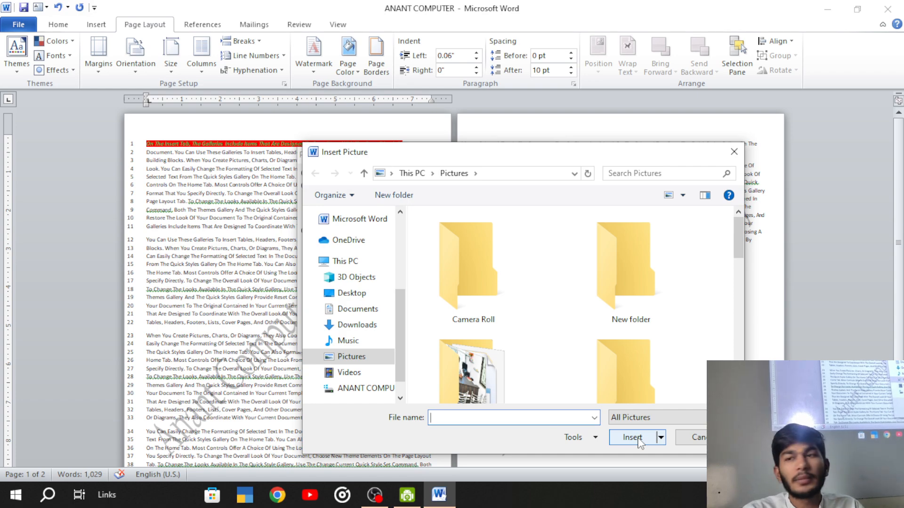
double_click(491, 377)
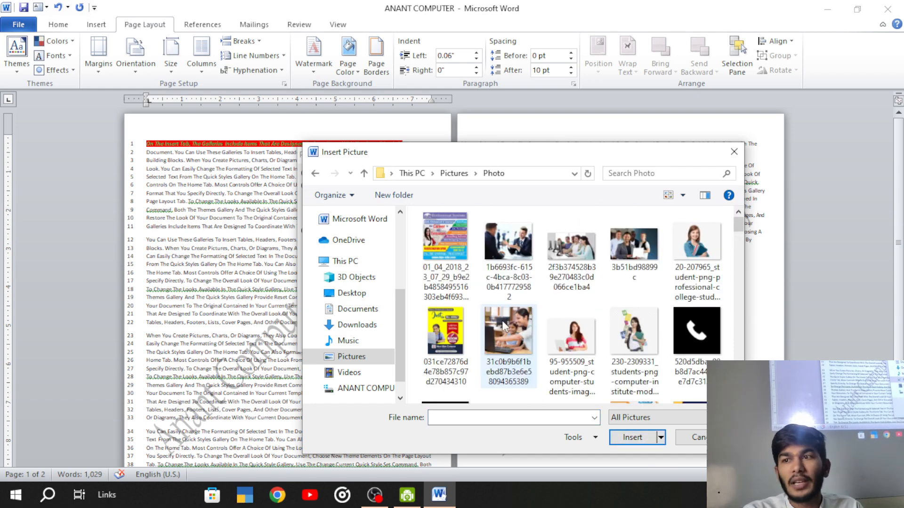
scroll(518, 306, "down", 10)
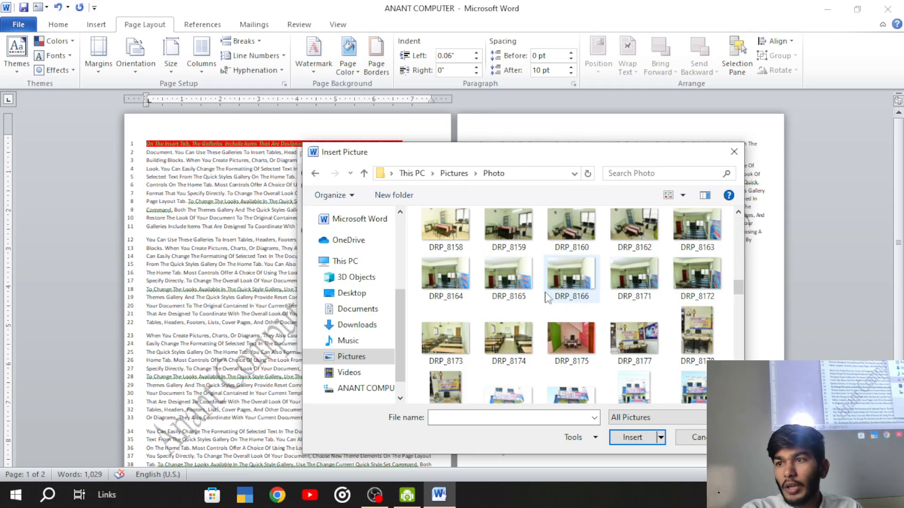
left_click(446, 232)
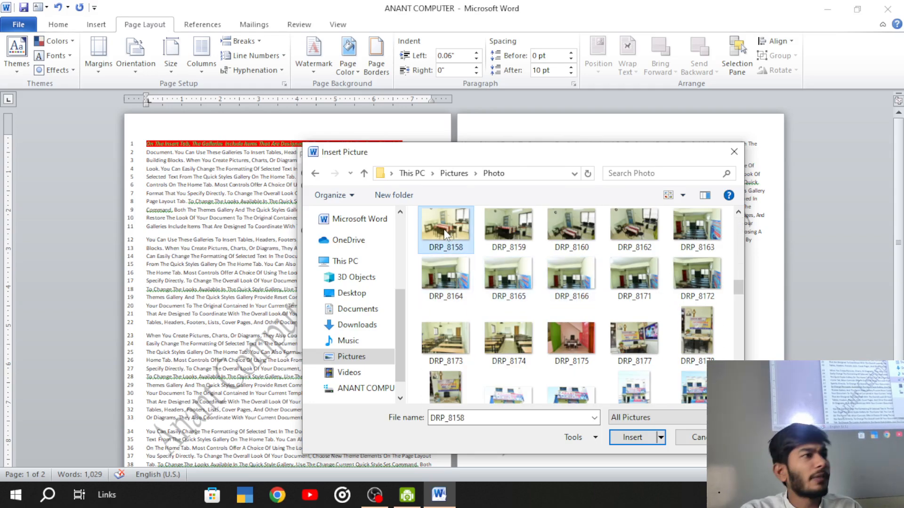
left_click(618, 437)
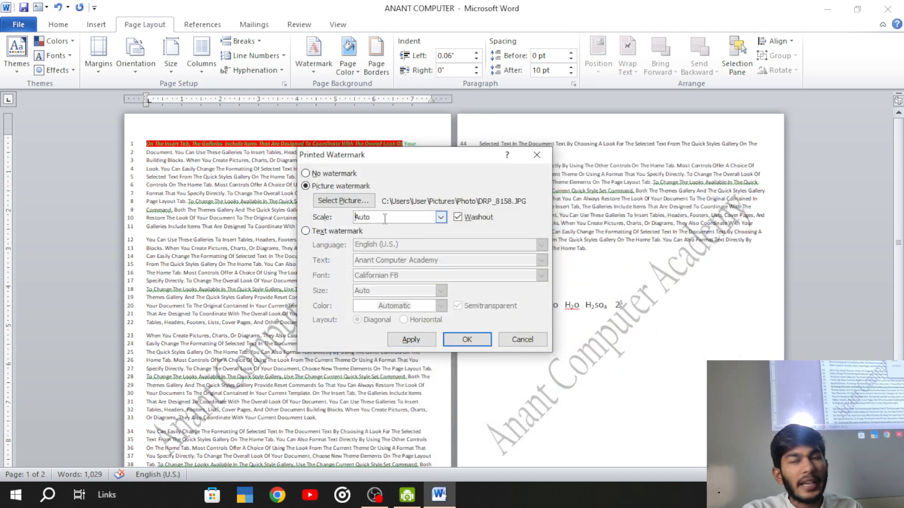
left_click(464, 342)
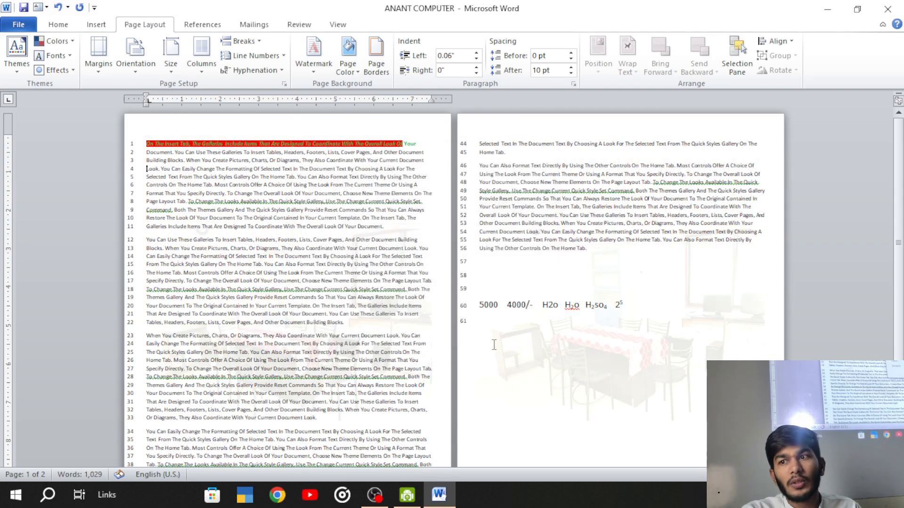
scroll(621, 313, "down", 1)
scroll(621, 313, "up", 1)
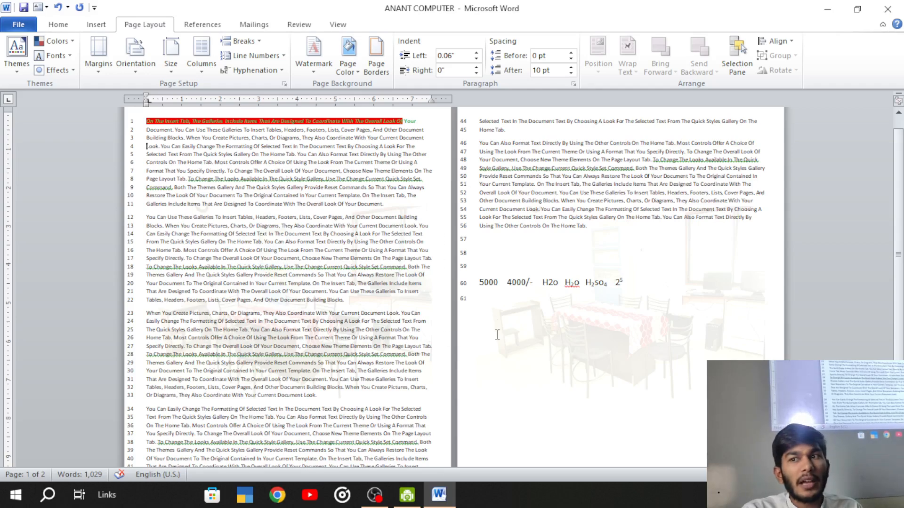
Step: Turn off Washout for the picture watermark, apply it, and inspect the full-strength picture behind the text
left_click(314, 63)
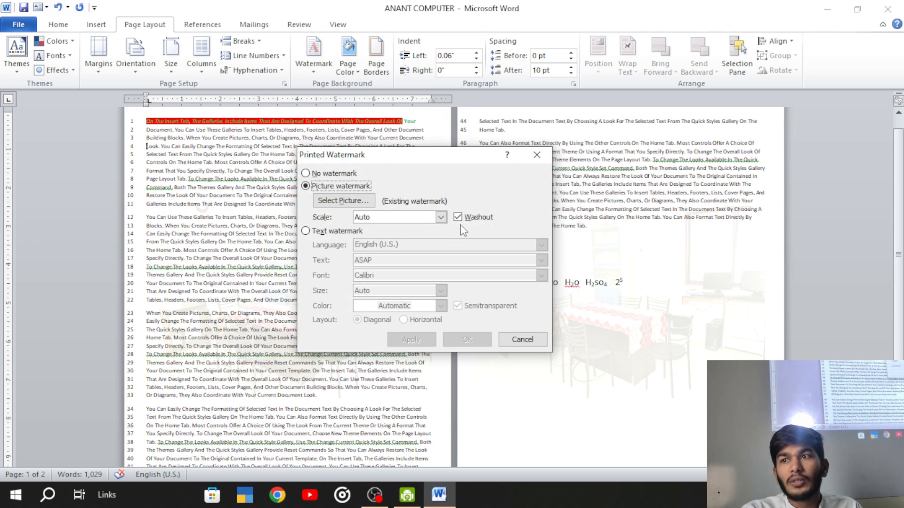
left_click(466, 220)
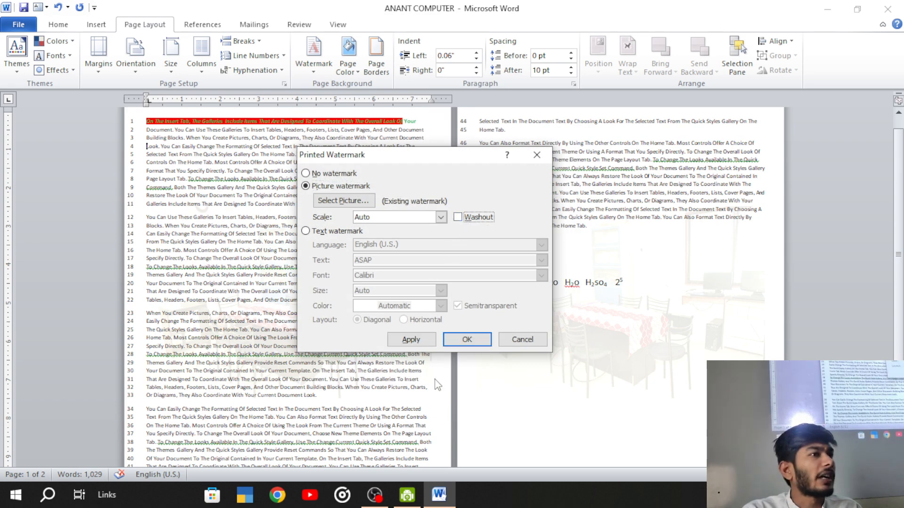
left_click(453, 340)
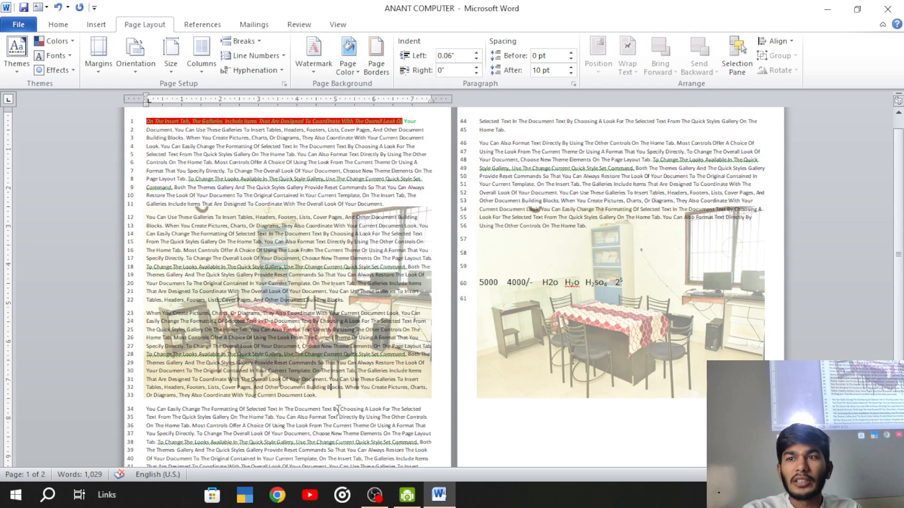
scroll(286, 306, "up", 5)
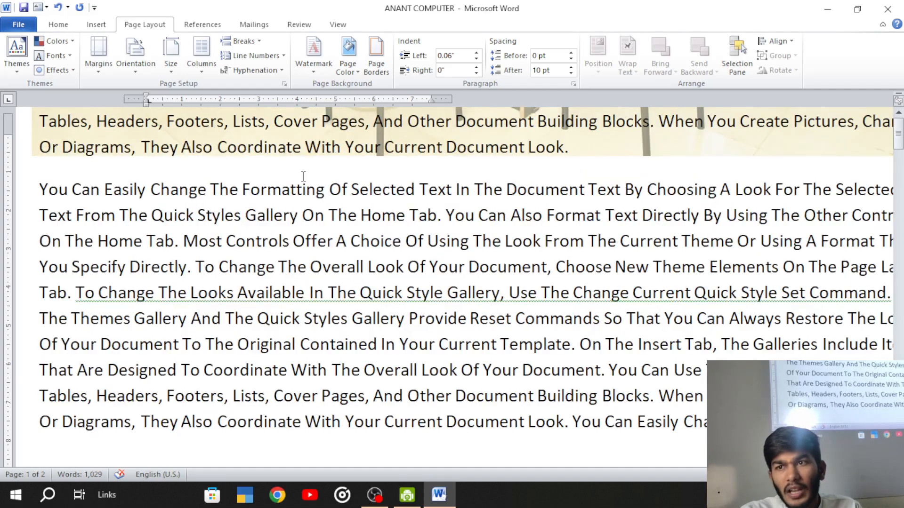
scroll(301, 214, "up", 3)
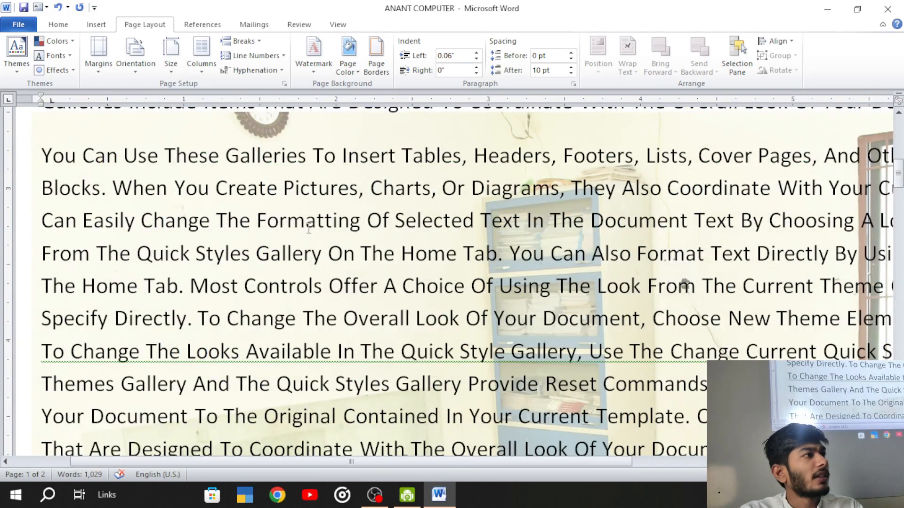
scroll(309, 228, "down", 6)
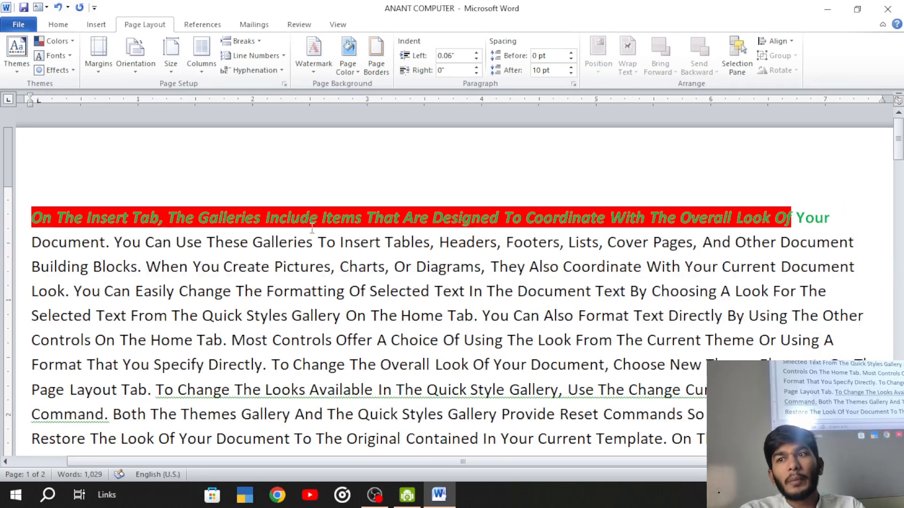
scroll(315, 214, "down", 3)
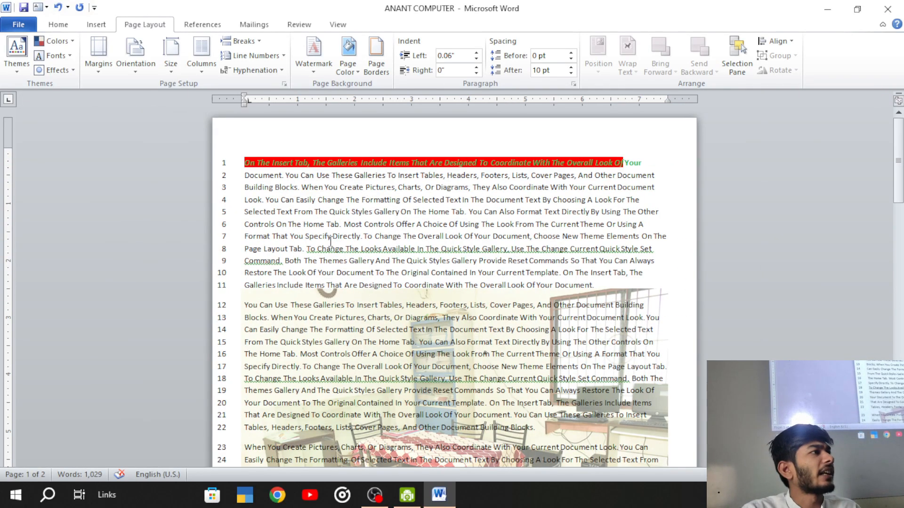
scroll(330, 241, "down", 3)
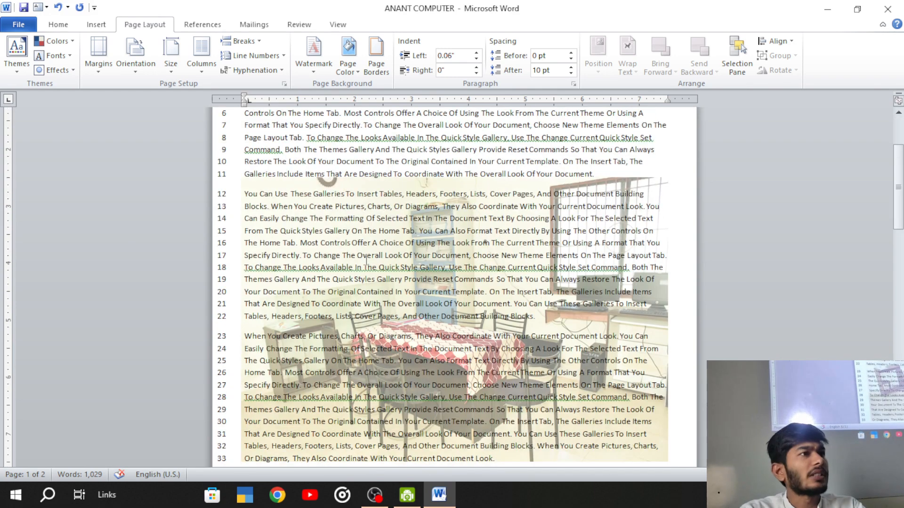
scroll(367, 259, "down", 5)
Step: Turn Washout back on for the picture watermark, apply it, and view both pages
left_click(314, 57)
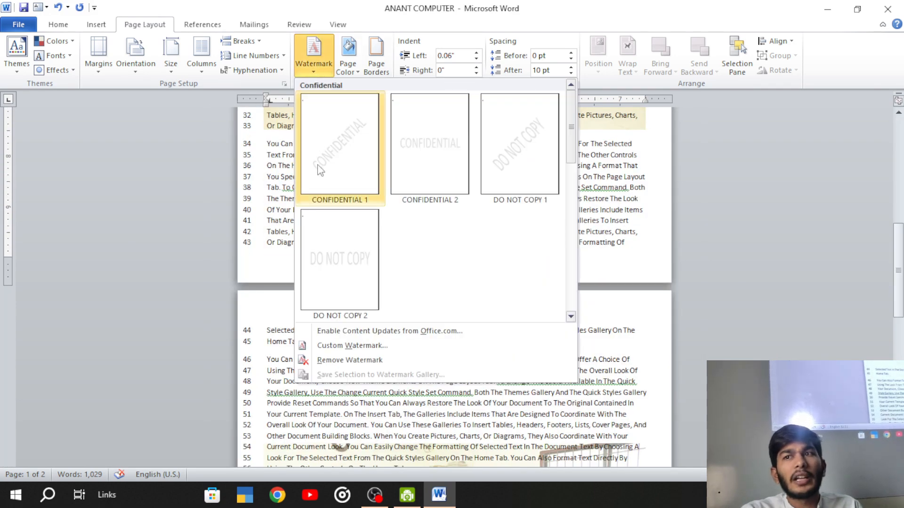
left_click(358, 346)
left_click(457, 218)
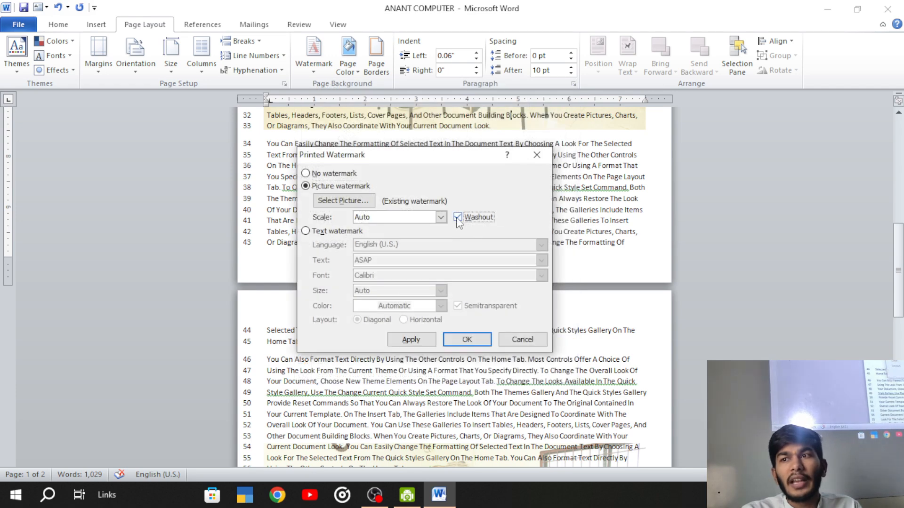
left_click(427, 342)
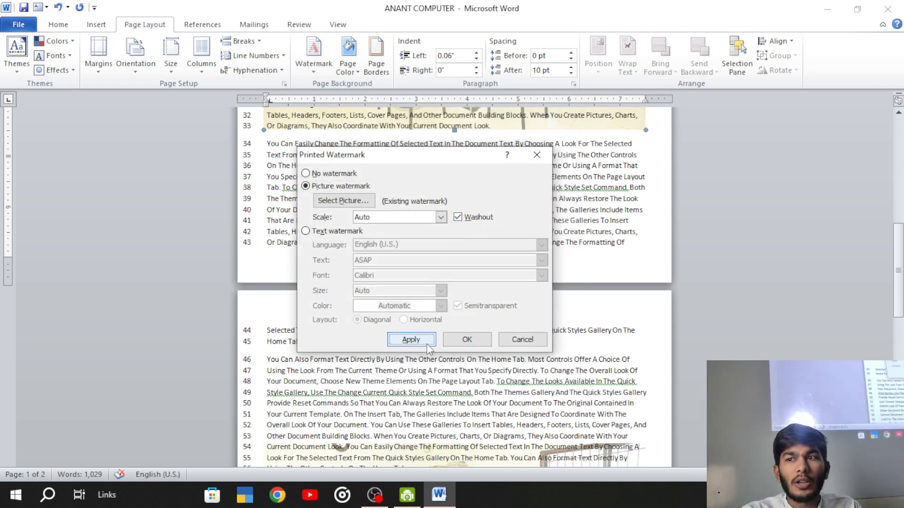
left_click(522, 340)
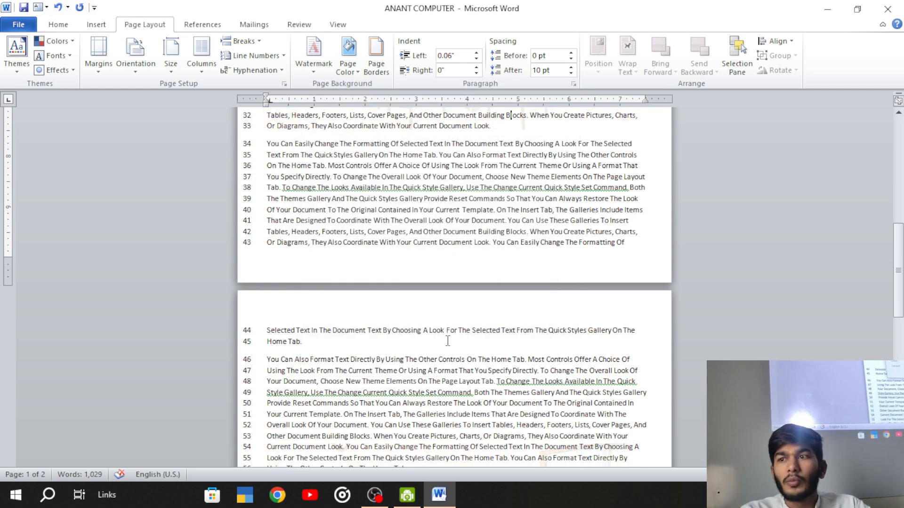
scroll(423, 305, "down", 3)
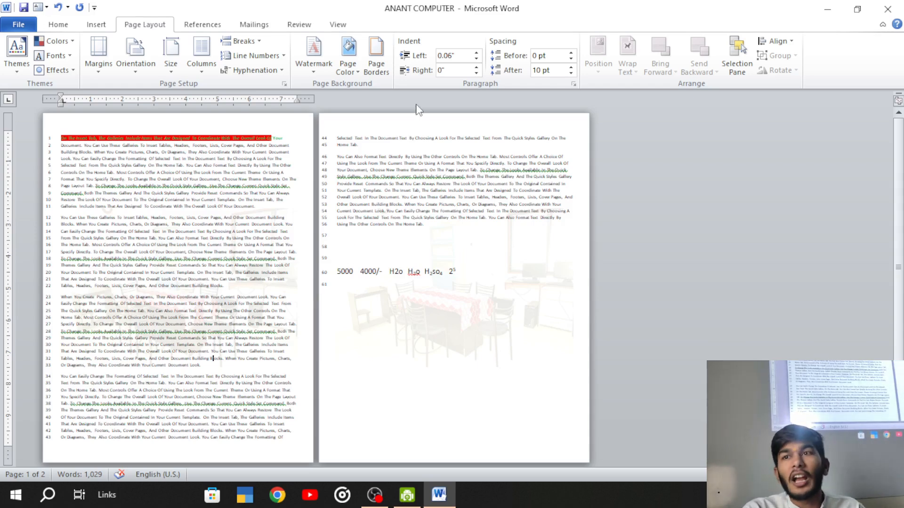
Step: Try the standard red and yellow page colors on the document and undo both
left_click(358, 71)
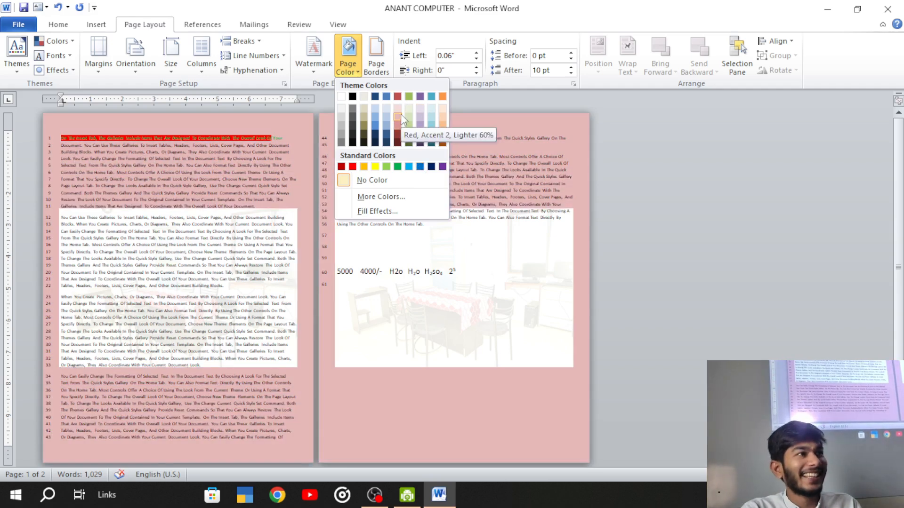
left_click(352, 166)
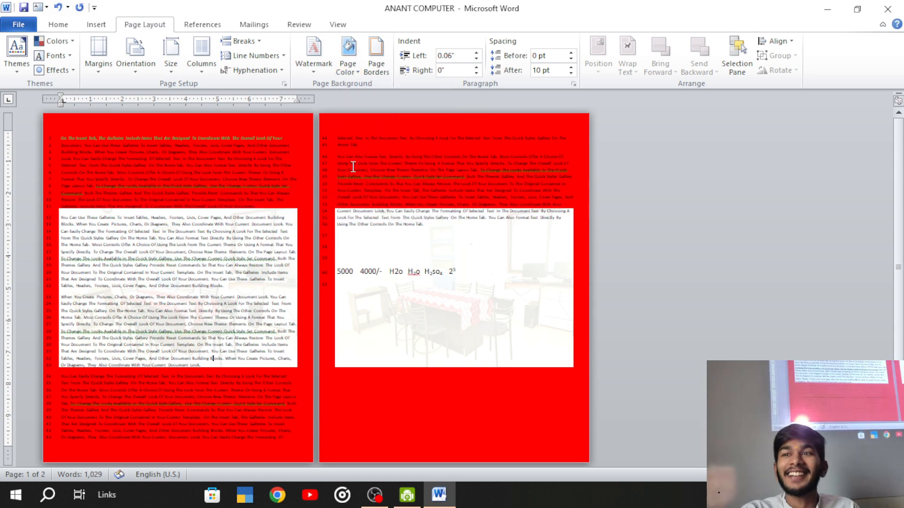
left_click(322, 72)
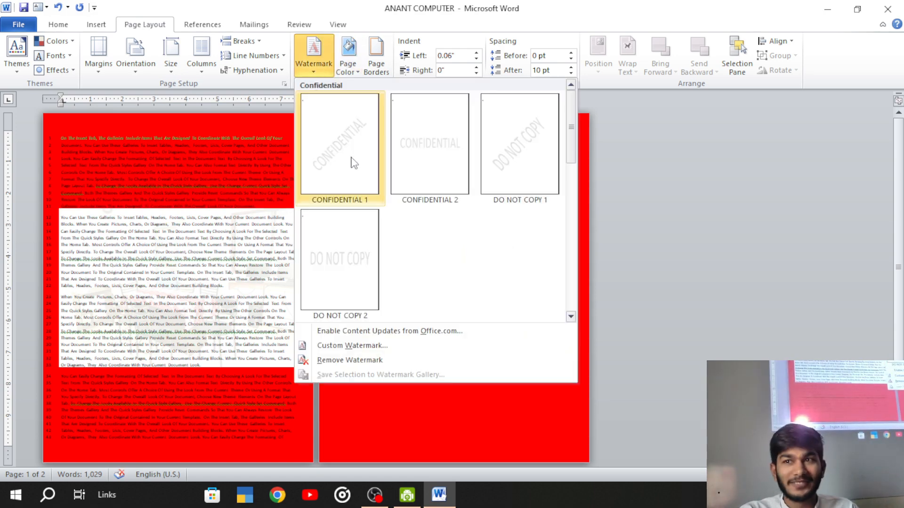
left_click(347, 73)
left_click(374, 166)
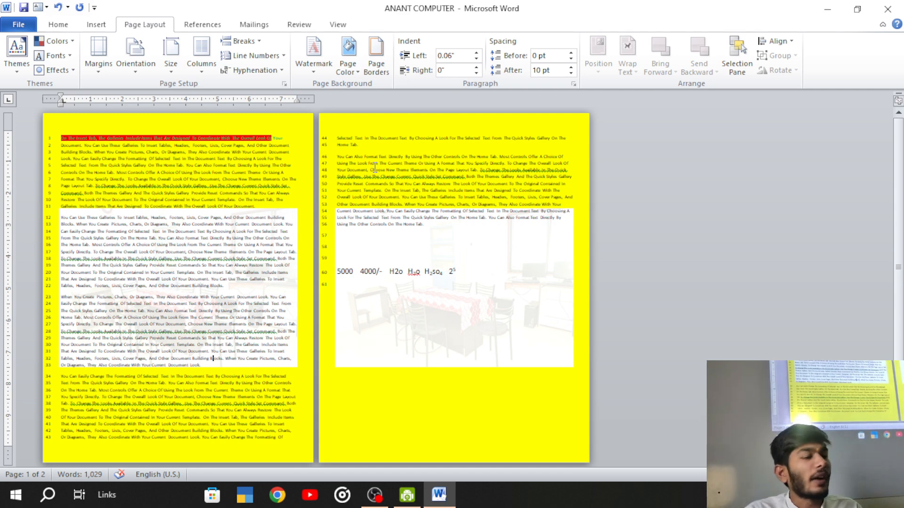
key("ctrl+z")
key("ctrl+z")
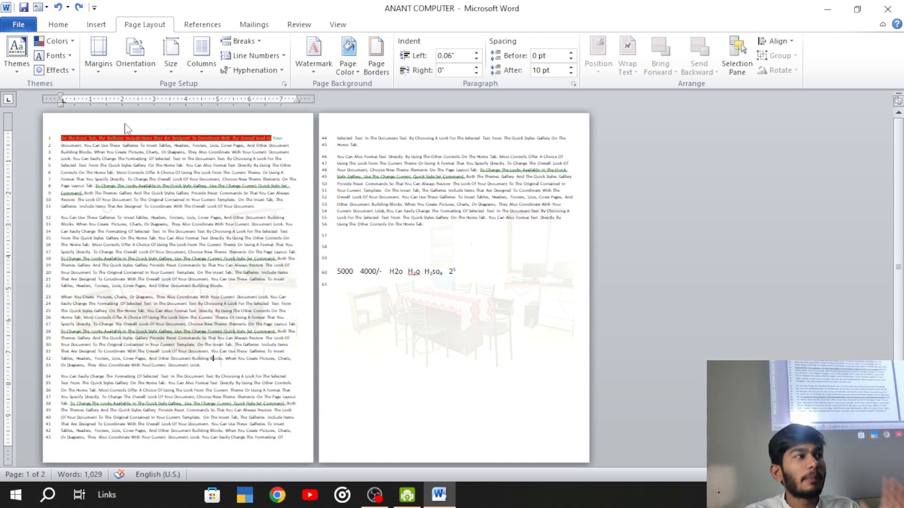
Step: Set line numbering to None and verify that option in the line numbering choices
left_click(256, 55)
left_click(250, 72)
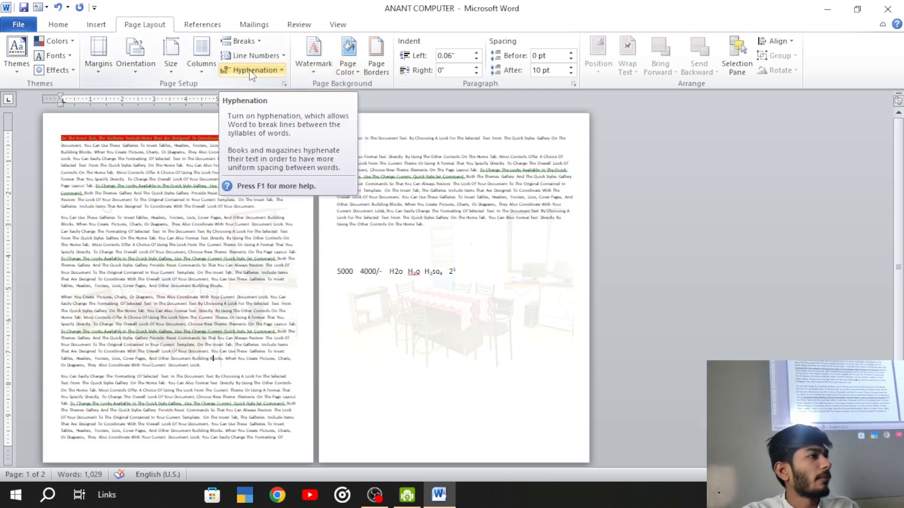
left_click(277, 59)
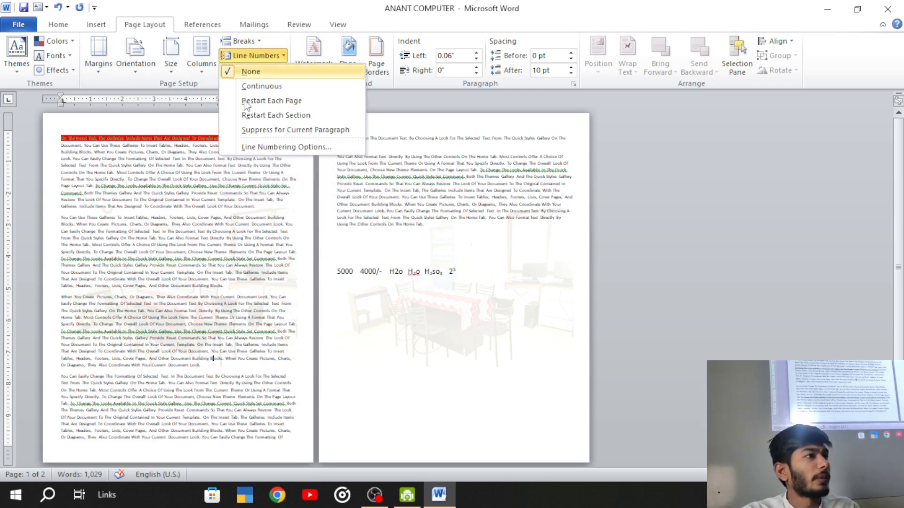
left_click(186, 188)
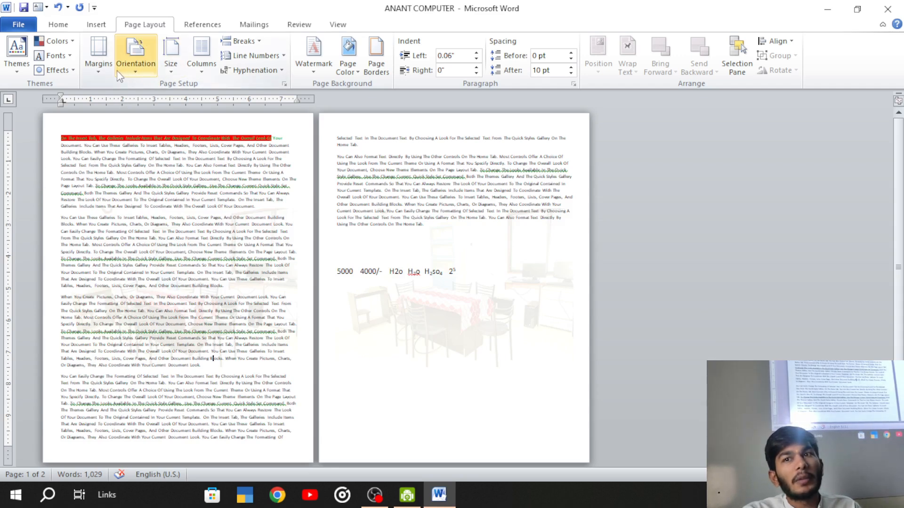
Step: Apply the page margin preset with about 1-inch margins on all sides
left_click(174, 73)
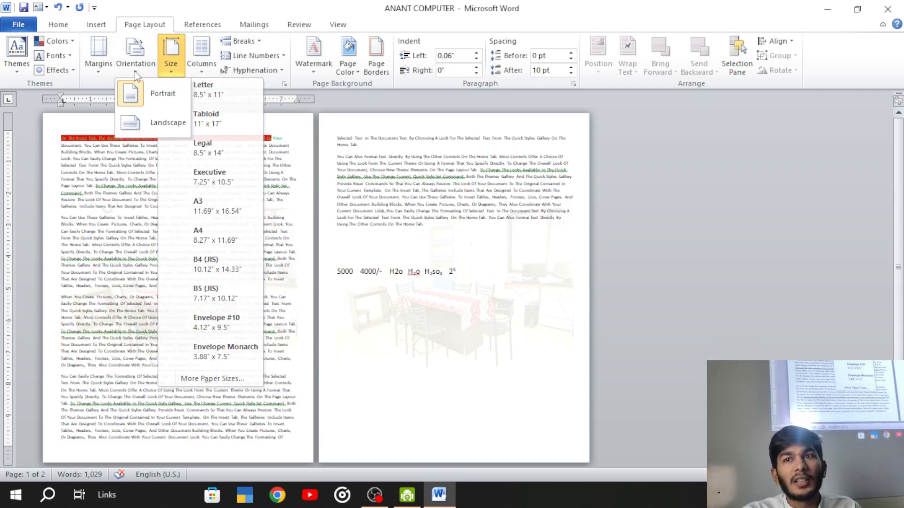
mouse_move(99, 56)
left_click(141, 132)
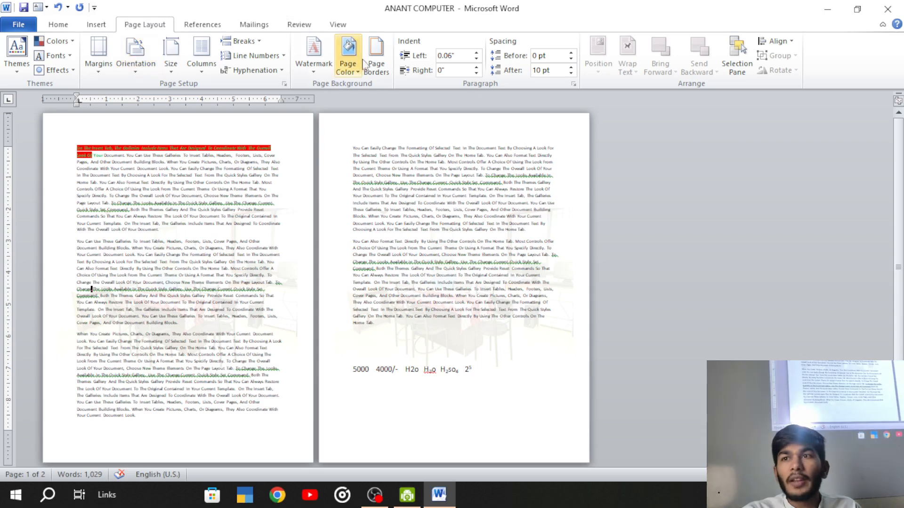
Step: Set up a box page border with a thick-and-thin double line style, 4½ pt width and black color
left_click(378, 70)
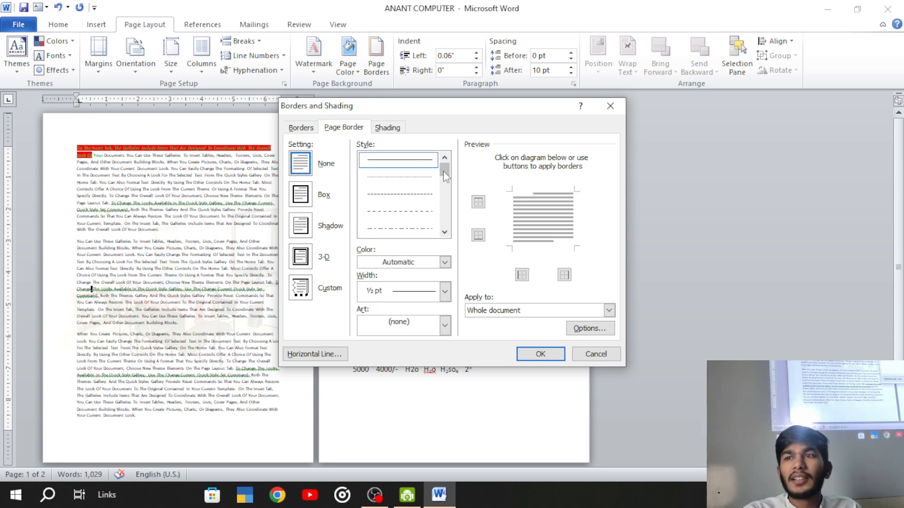
left_click_drag(445, 171, 445, 182)
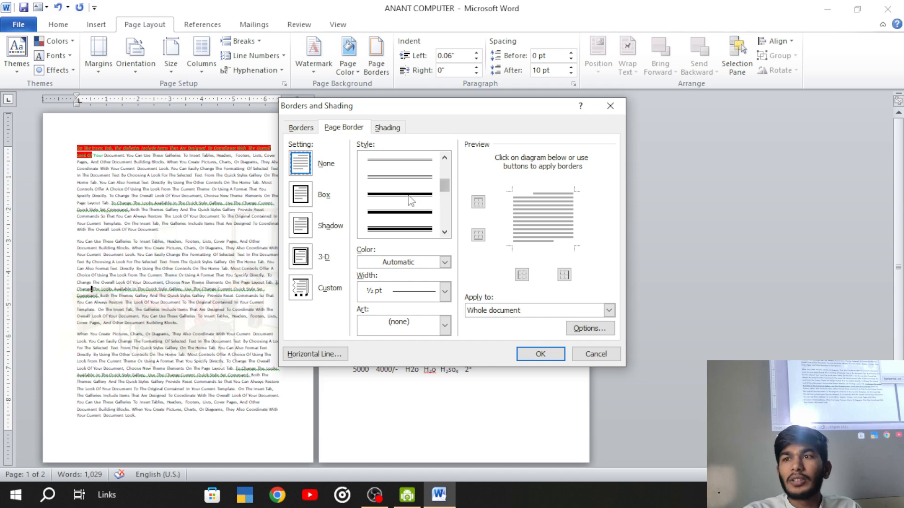
left_click(410, 199)
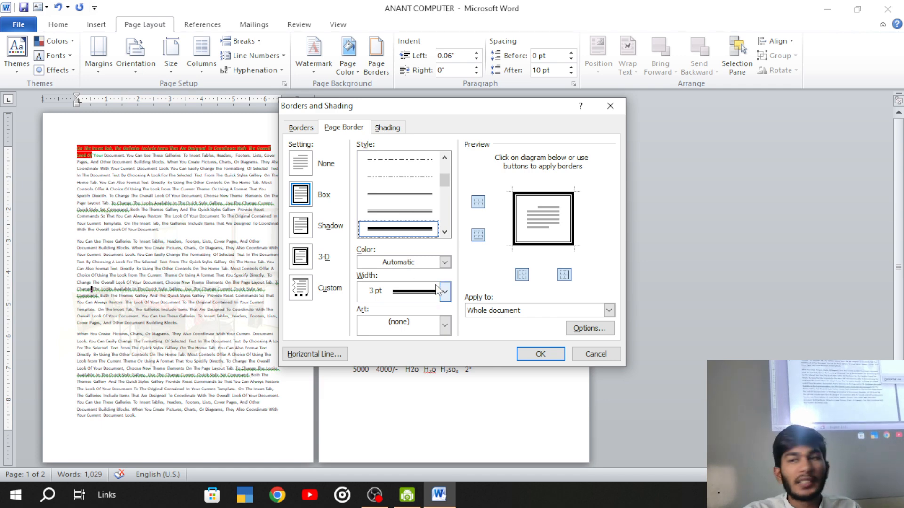
left_click(449, 293)
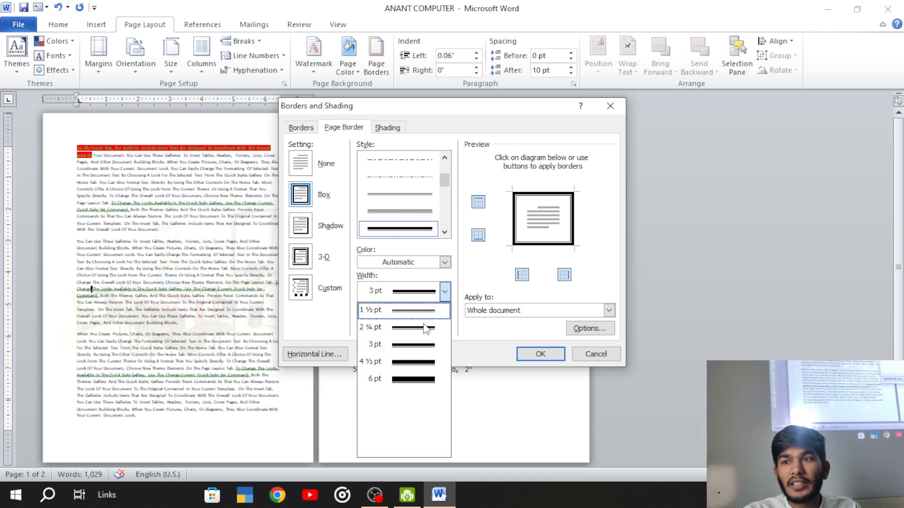
left_click(422, 363)
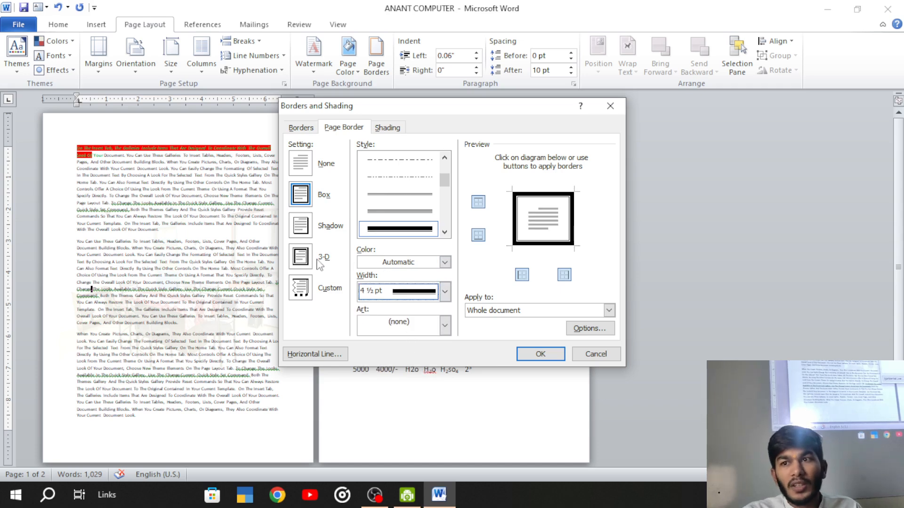
left_click(444, 262)
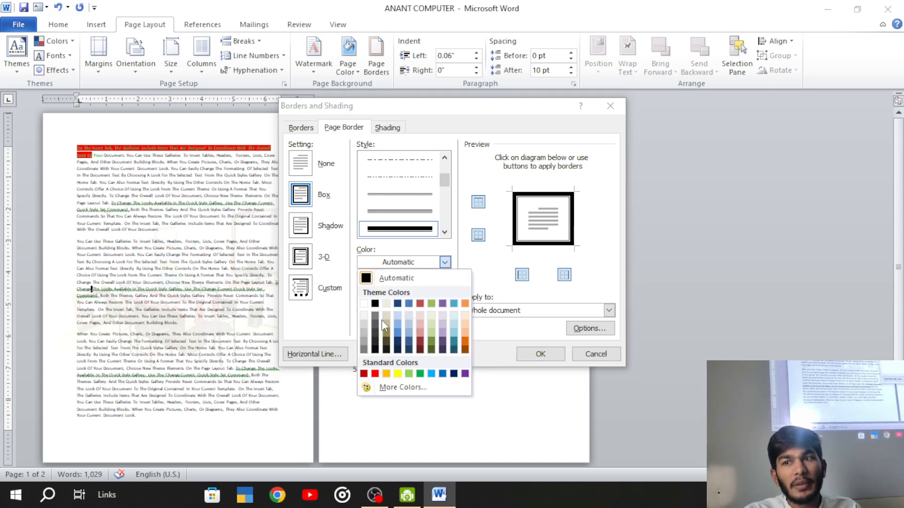
left_click(374, 303)
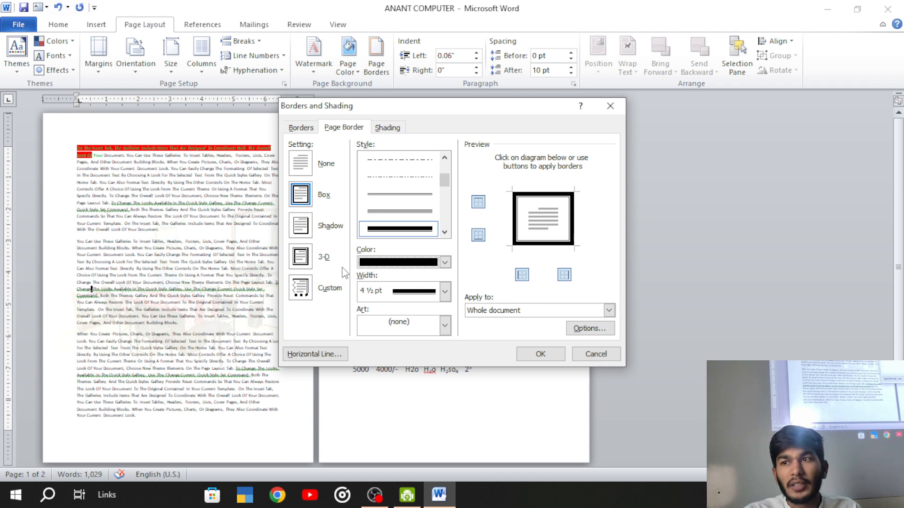
Step: Choose the next thick-and-thin line style at 3 pt with automatic color, apply it to the whole document, and inspect the page border
left_click(444, 232)
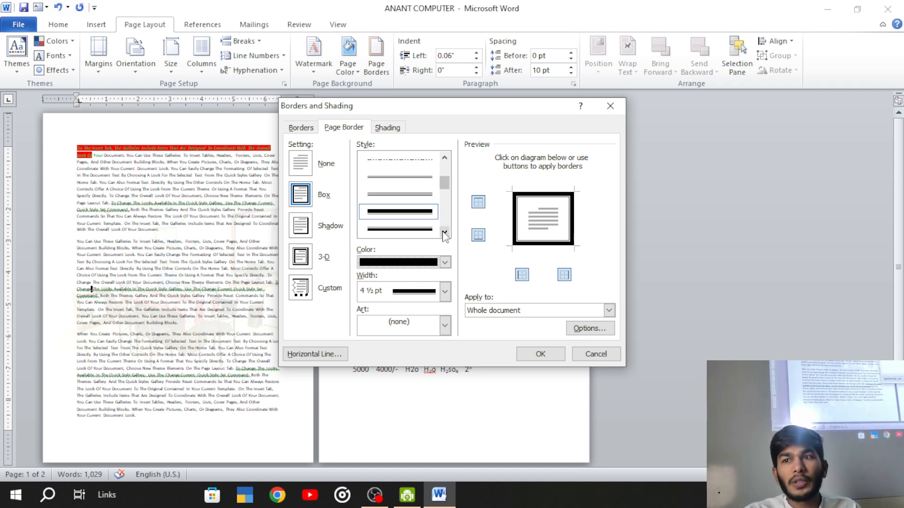
left_click(406, 230)
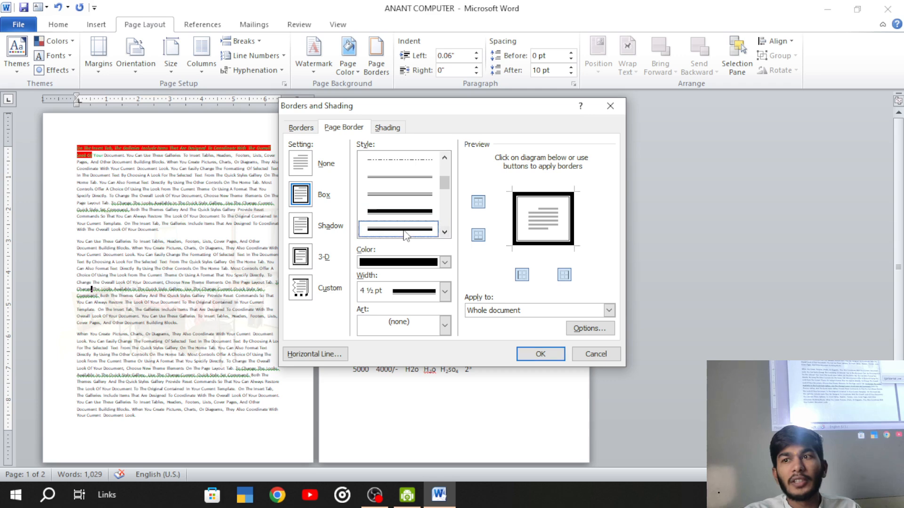
left_click(444, 233)
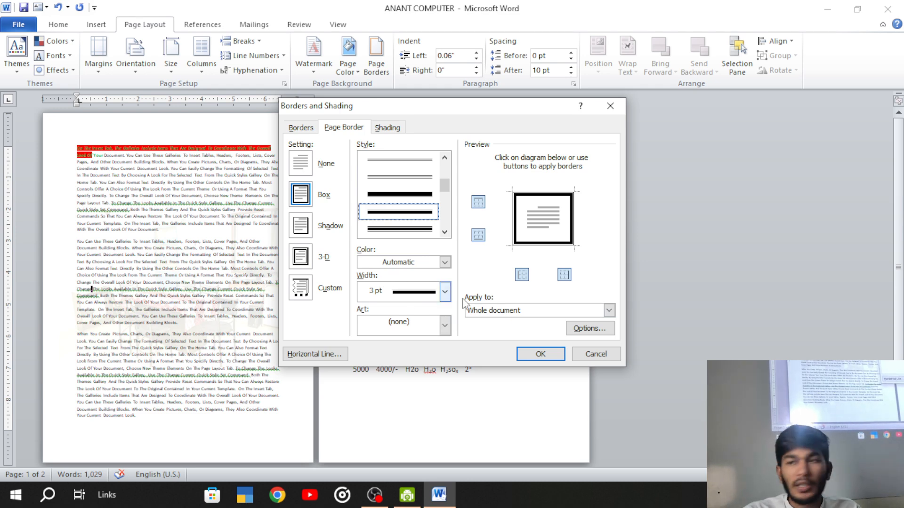
left_click(536, 359)
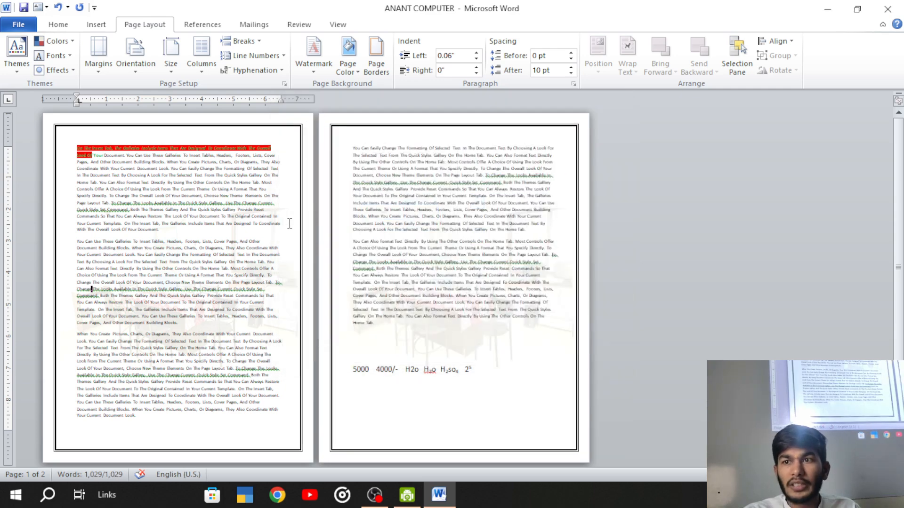
scroll(288, 147, "up", 6)
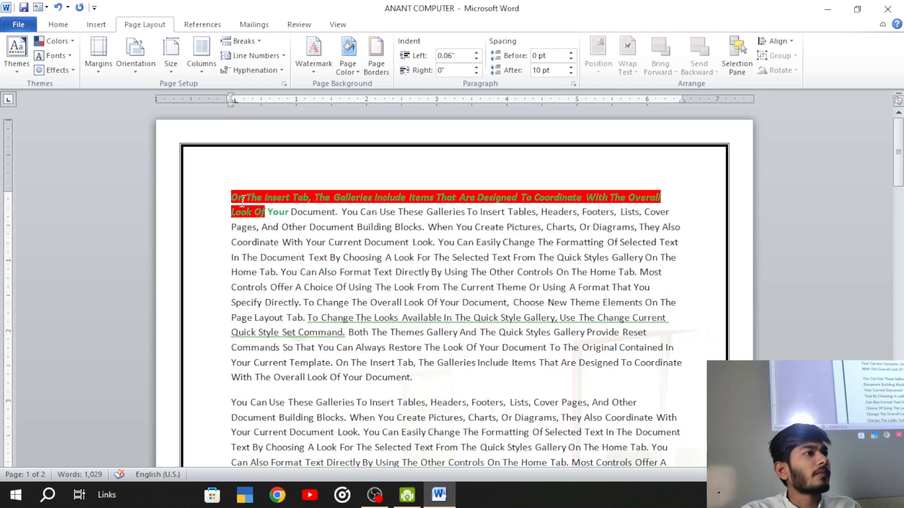
scroll(224, 199, "down", 5)
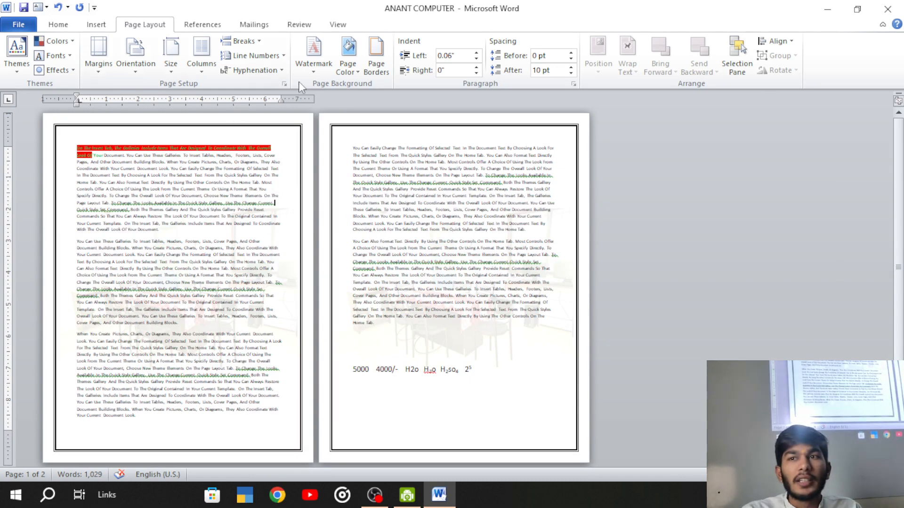
Step: Change the whole document's page border to the double wavy line style at ¾ pt and apply it
left_click(376, 59)
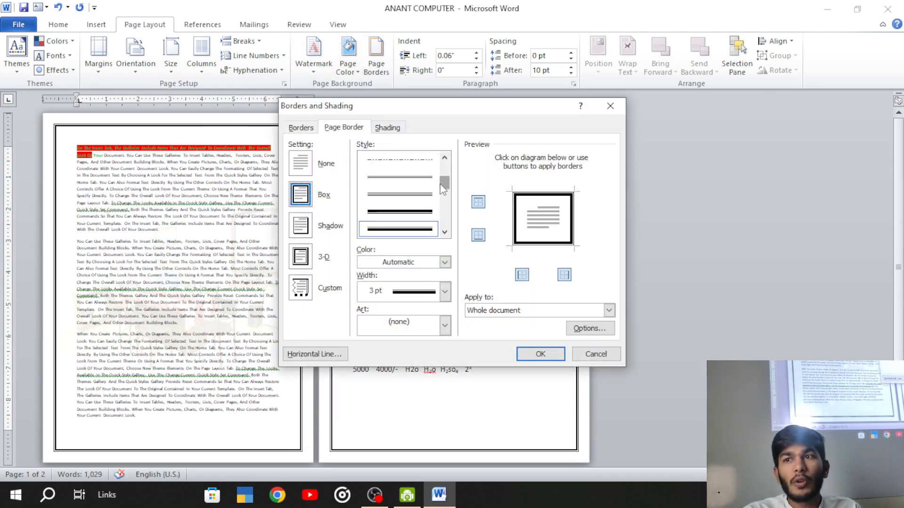
scroll(436, 188, "down", 3)
left_click(410, 229)
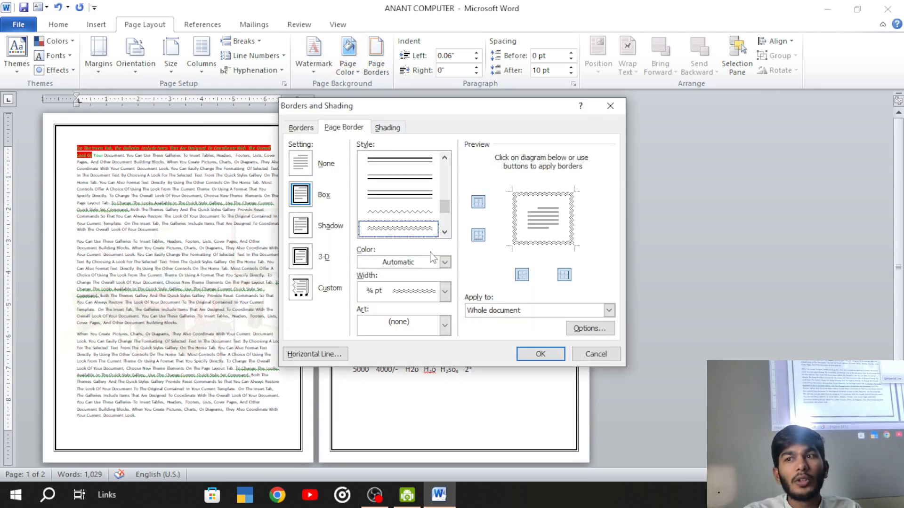
left_click(540, 354)
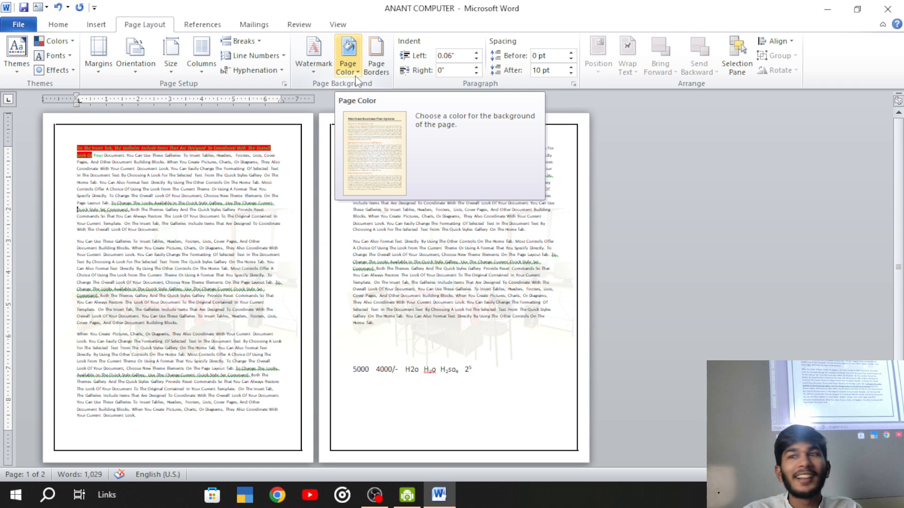
Step: Apply the red apple art as a 31 pt box page border on the whole document
left_click(385, 71)
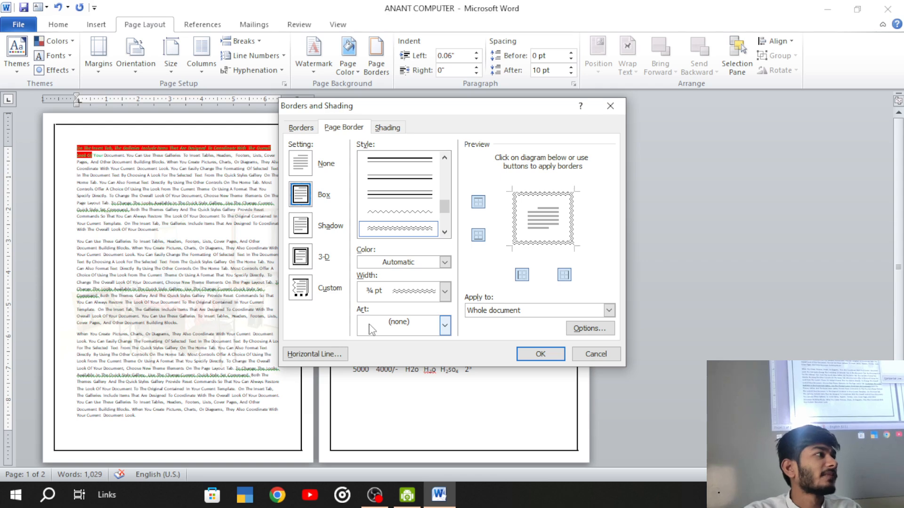
left_click(445, 328)
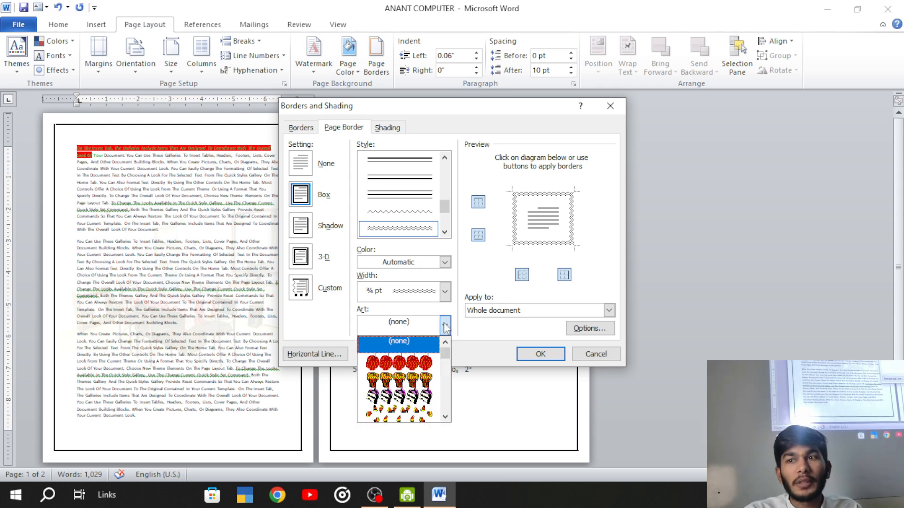
left_click(383, 368)
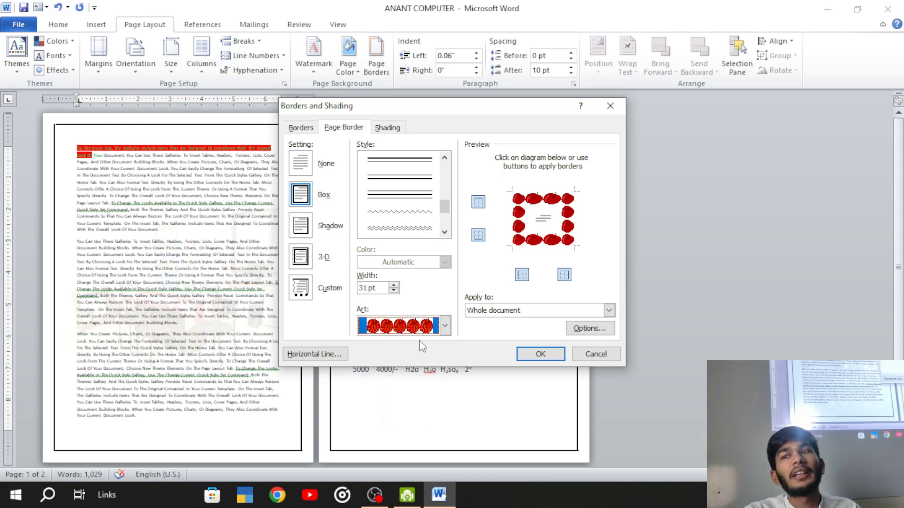
left_click(540, 354)
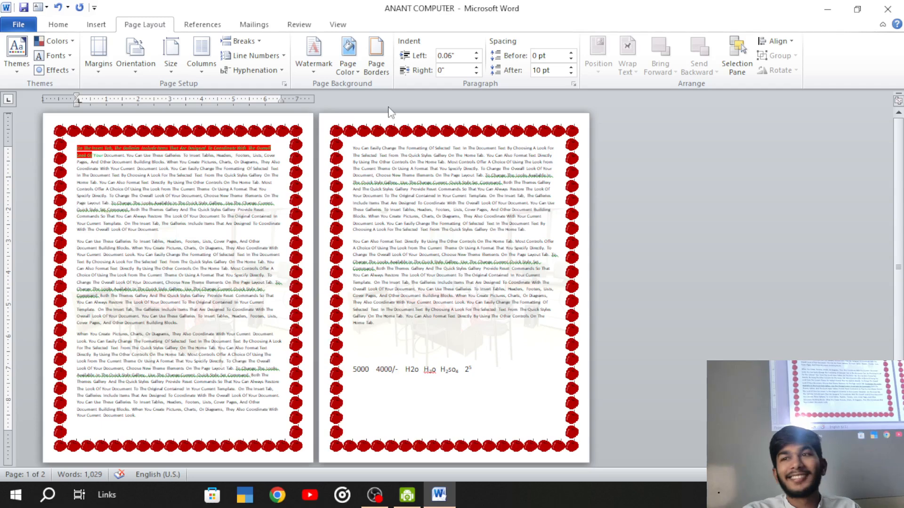
Step: Reduce the apple border's width to 29 pt, replace the art with green fir trees, and apply the border
left_click(376, 57)
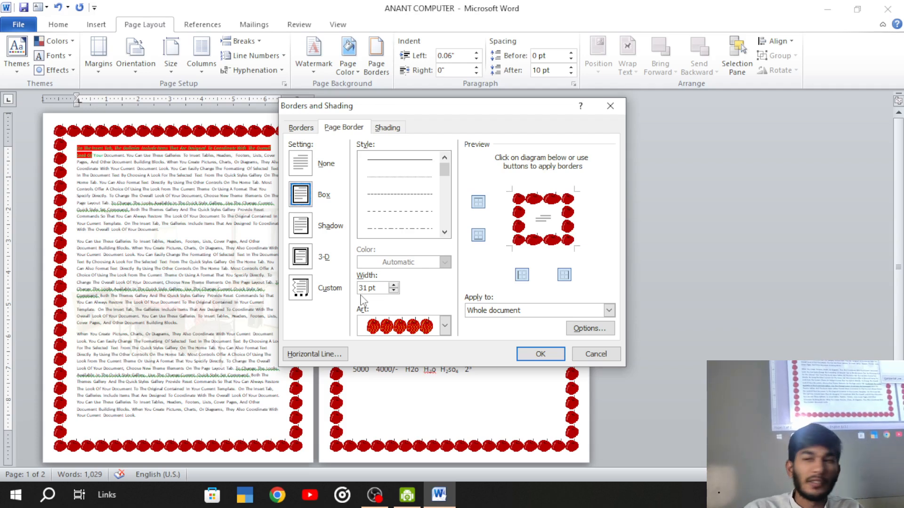
left_click(393, 291)
left_click(393, 290)
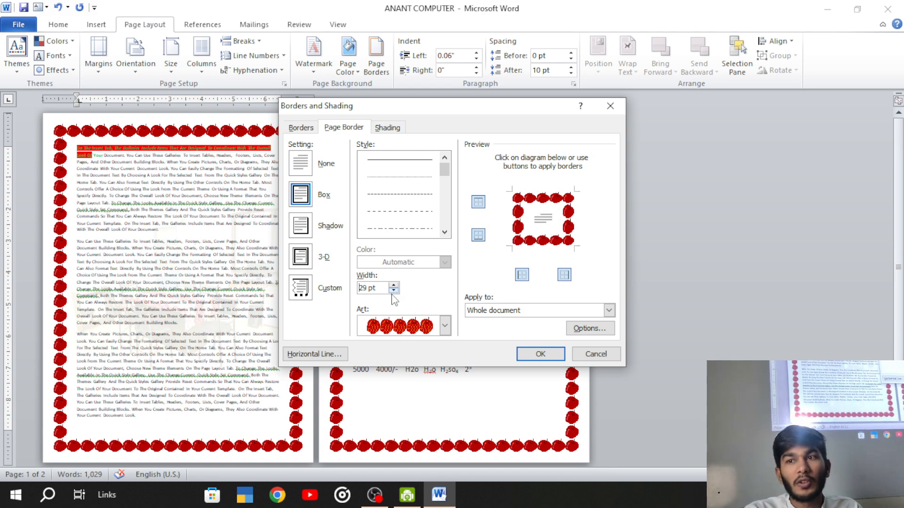
left_click(445, 326)
scroll(384, 404, "down", 3)
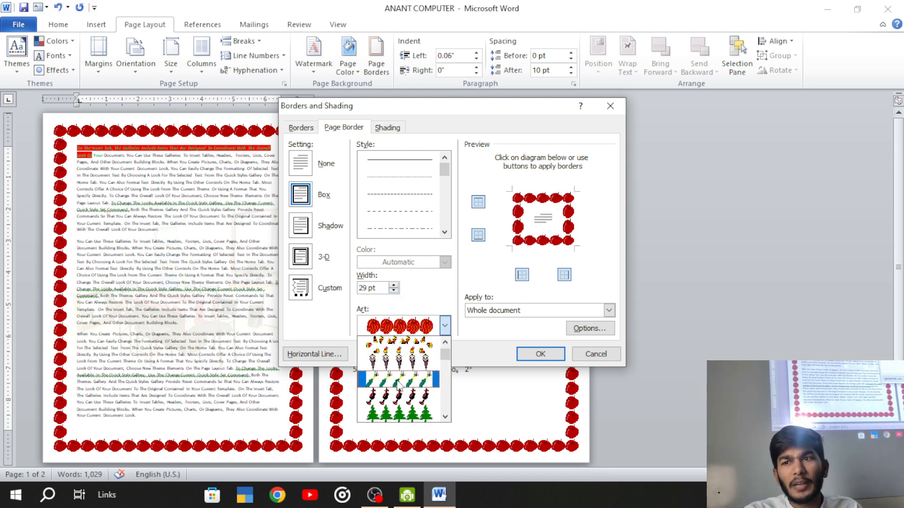
left_click(383, 414)
left_click(540, 354)
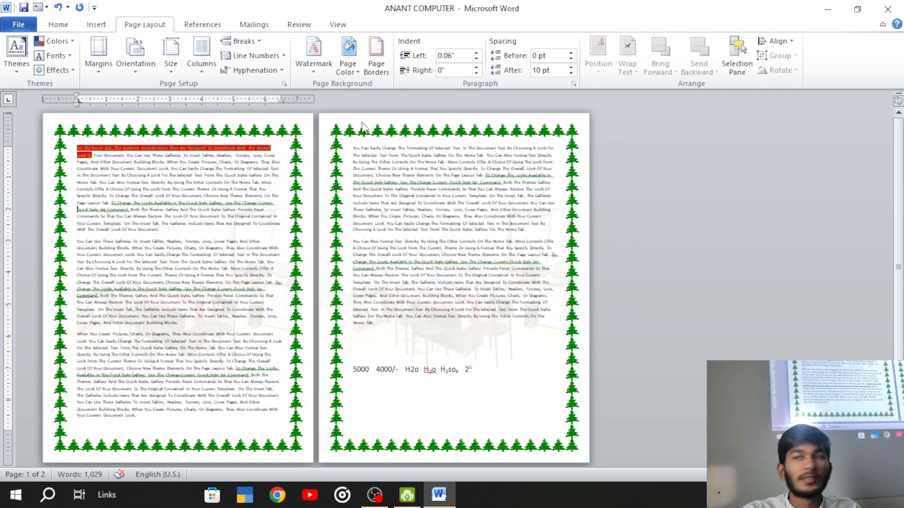
Step: Browse the border art and apply the black gingerbread men design as a 31 pt page border on the whole document
left_click(376, 56)
left_click(438, 325)
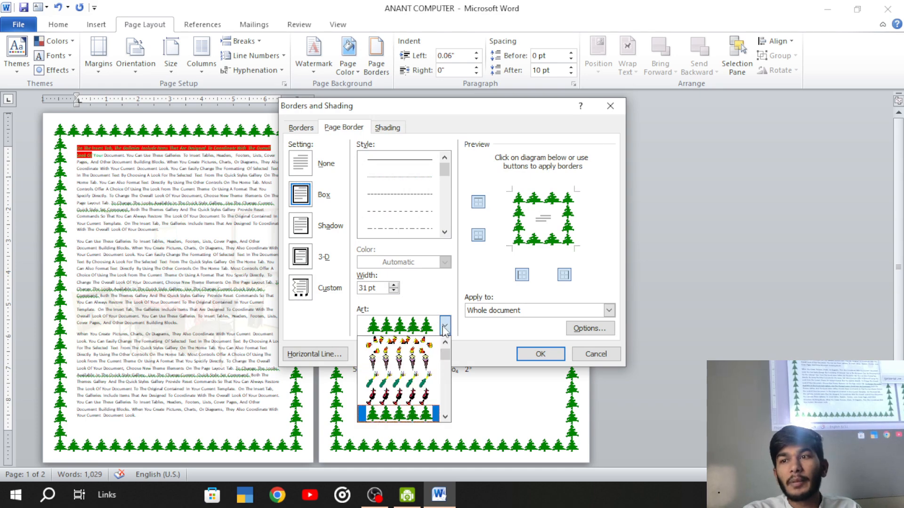
scroll(391, 386, "down", 5)
scroll(390, 391, "down", 8)
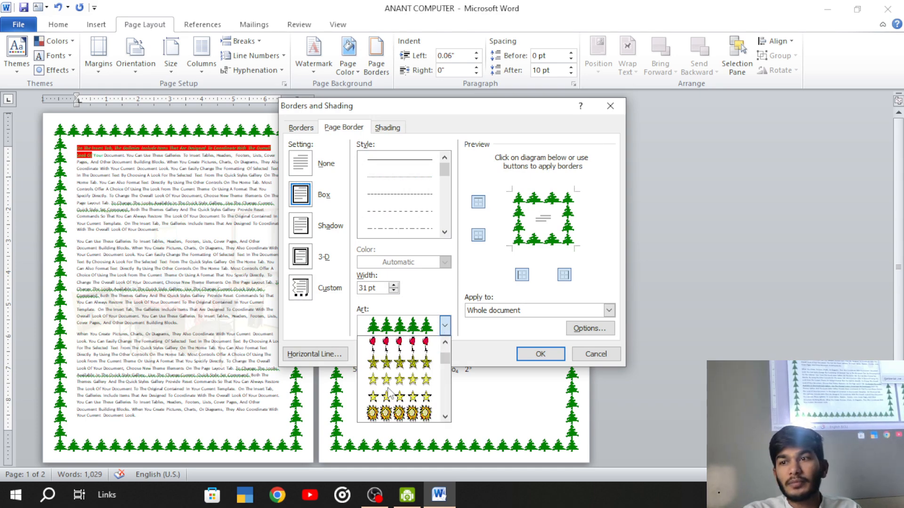
scroll(390, 391, "down", 8)
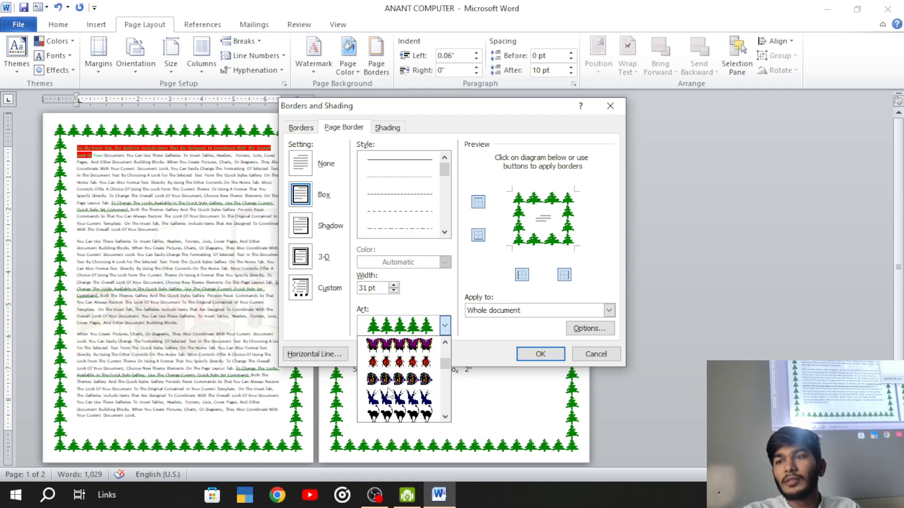
scroll(389, 392, "down", 8)
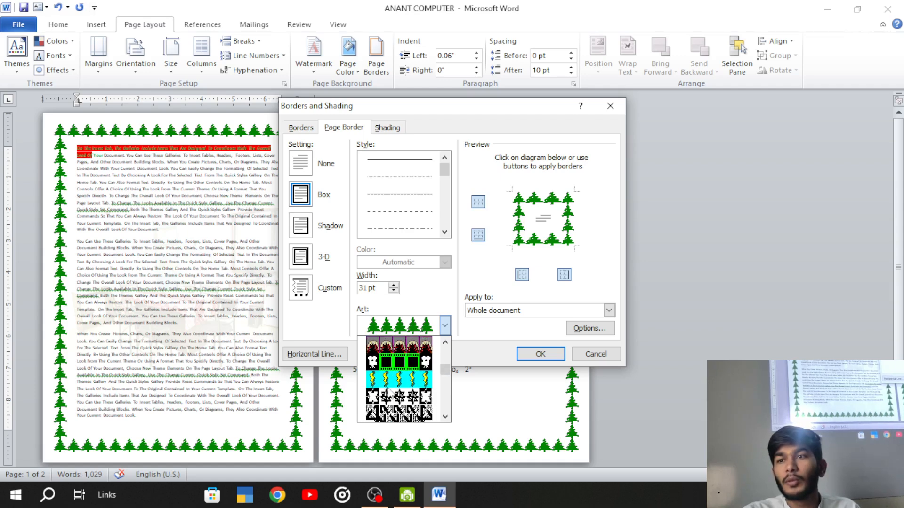
scroll(390, 391, "down", 3)
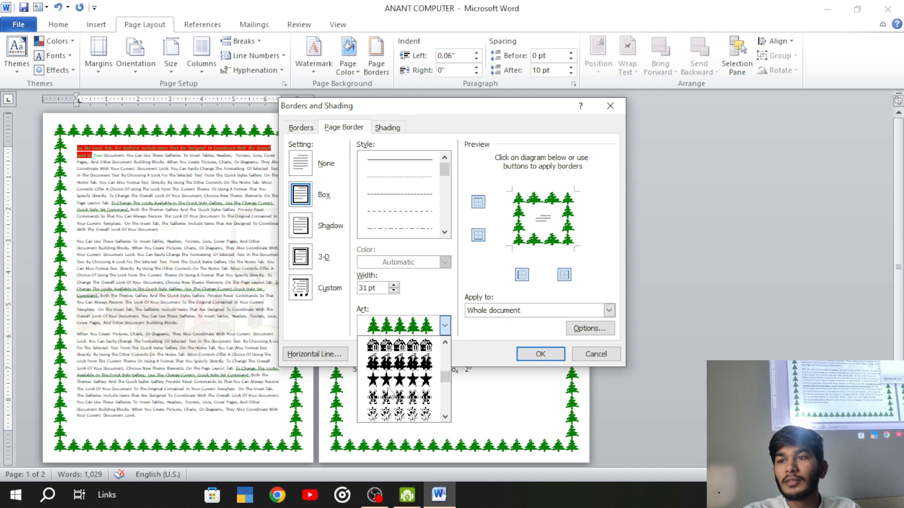
left_click(394, 380)
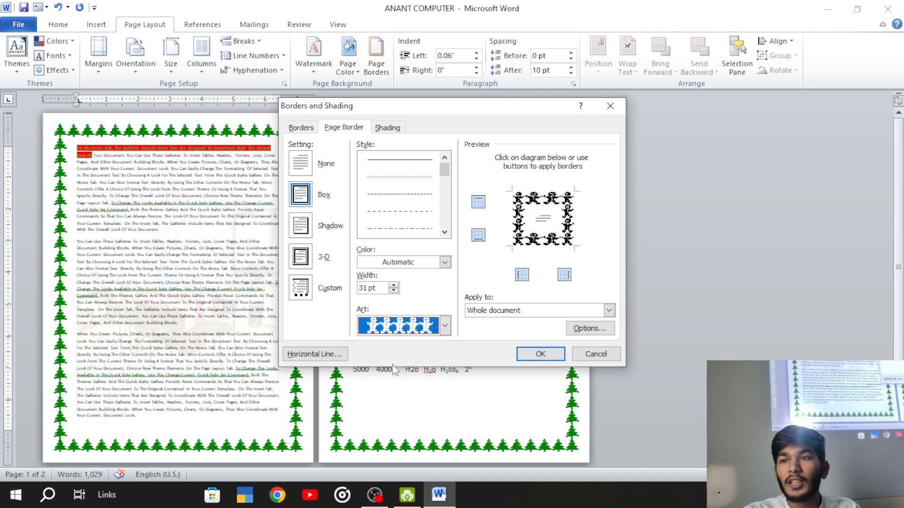
left_click(531, 355)
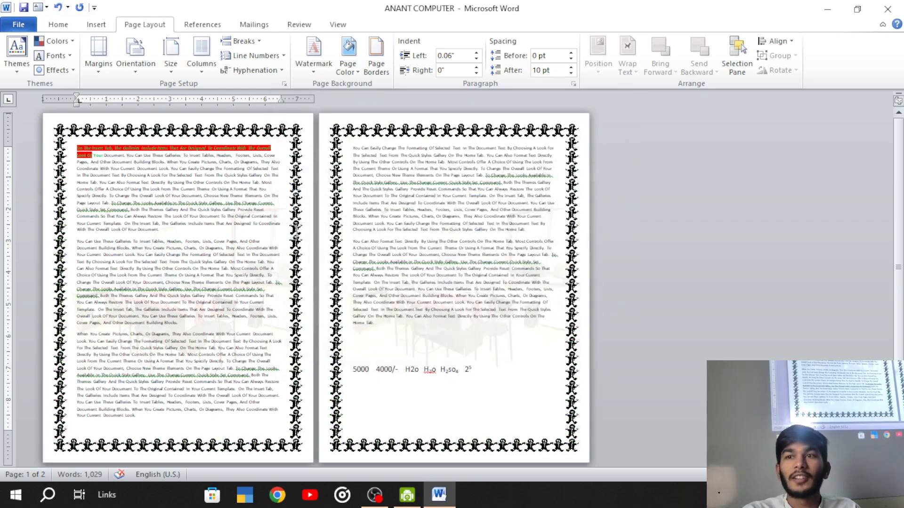
Step: Examine the gingerbread men border up close on the first page and in an overview of both pages
left_click_drag(252, 216, 248, 227)
scroll(134, 145, "up", 5)
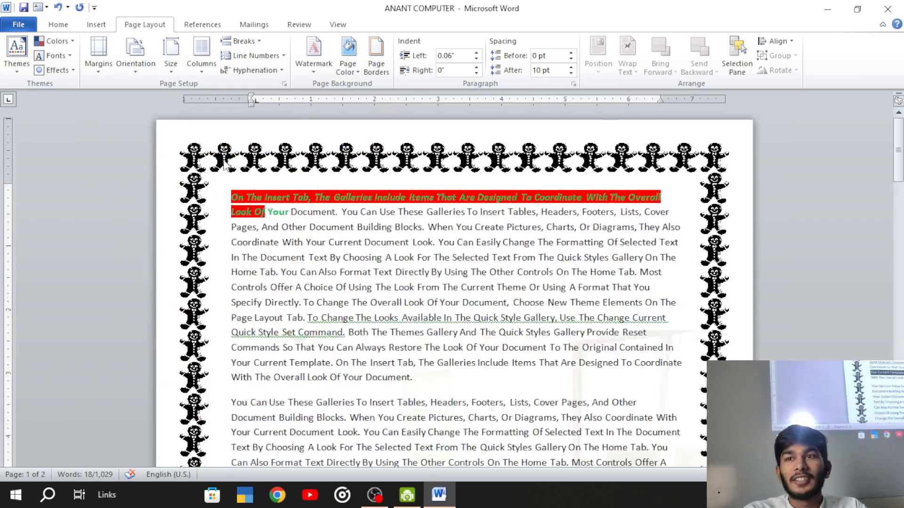
scroll(117, 215, "up", 2)
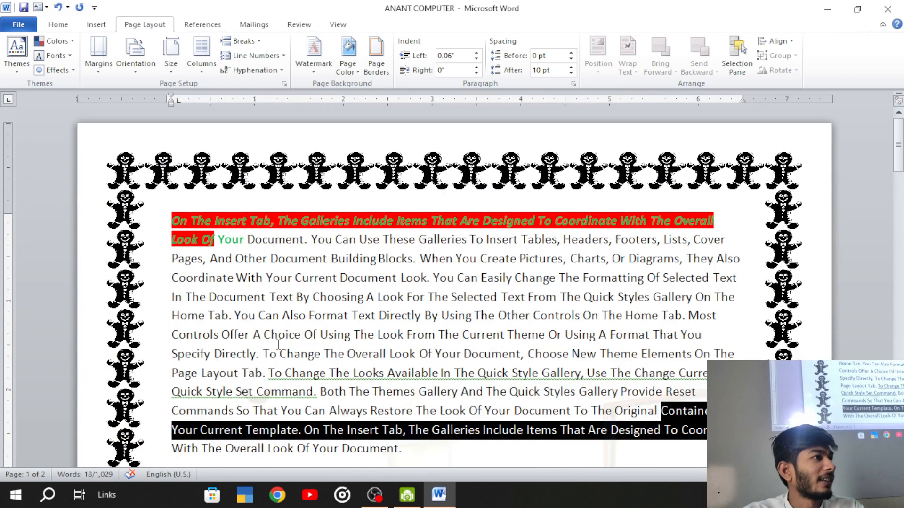
scroll(312, 323, "down", 8)
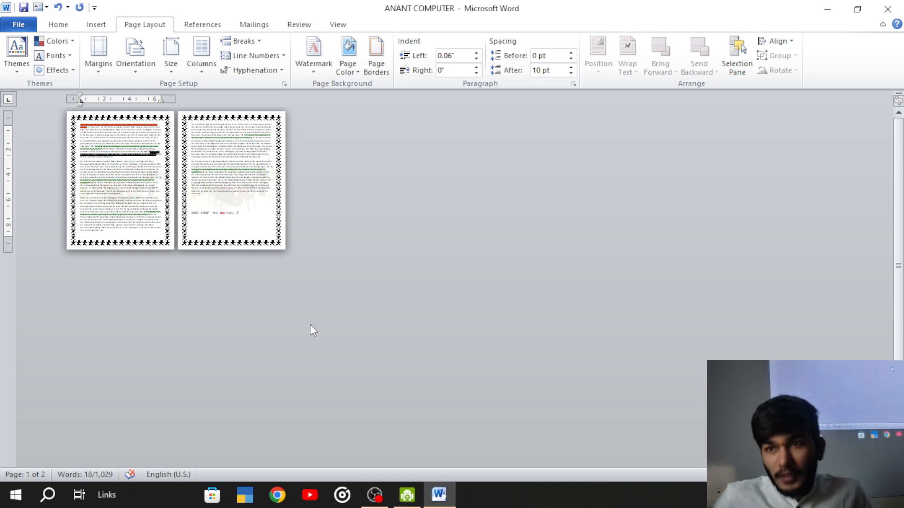
left_click(375, 498)
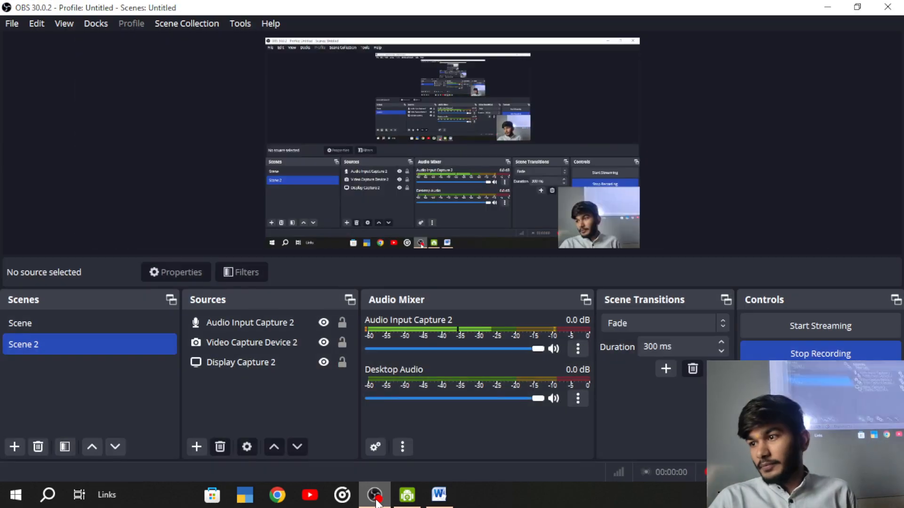
Step: Return to Word and apply a red 3 pt thick-and-thin multi-line box page border to the whole document
left_click(376, 499)
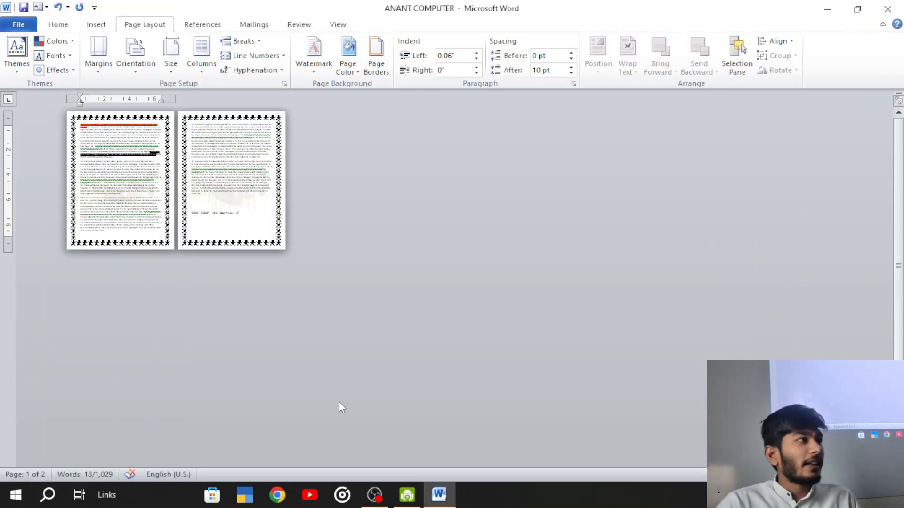
scroll(311, 341, "up", 8)
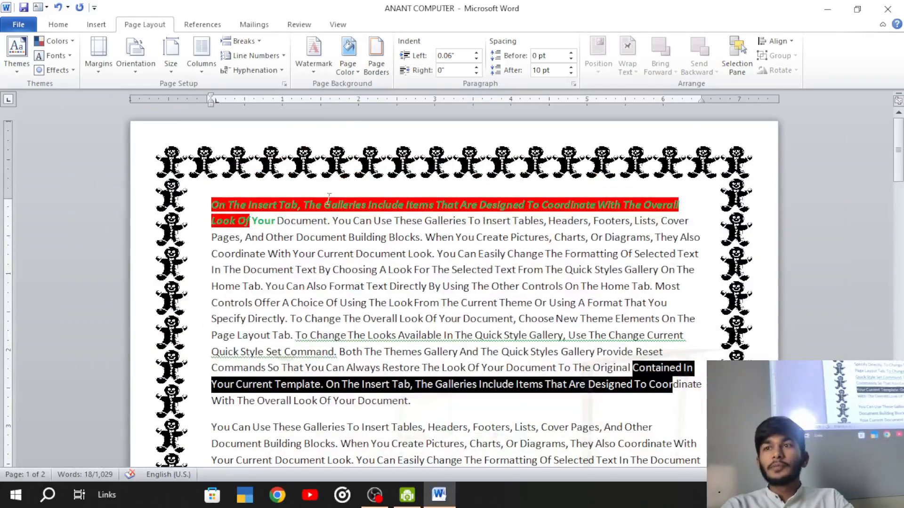
left_click(376, 61)
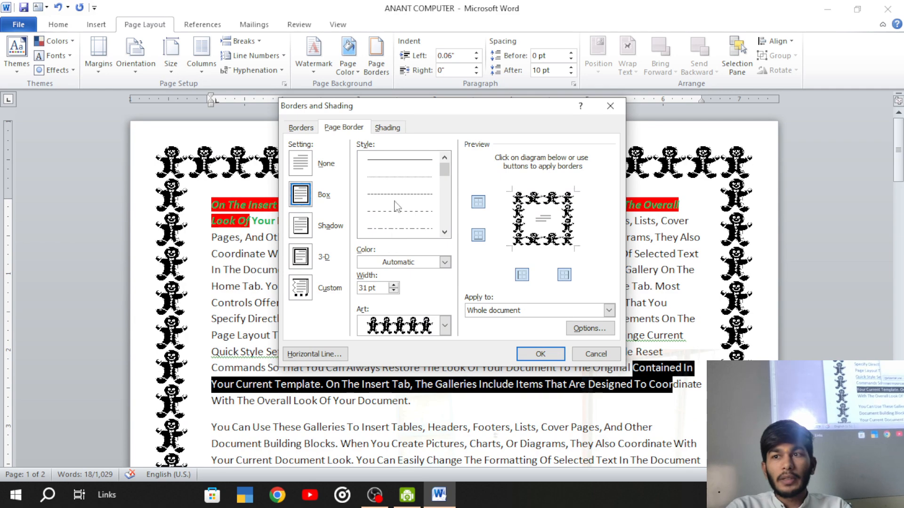
left_click_drag(444, 170, 446, 191)
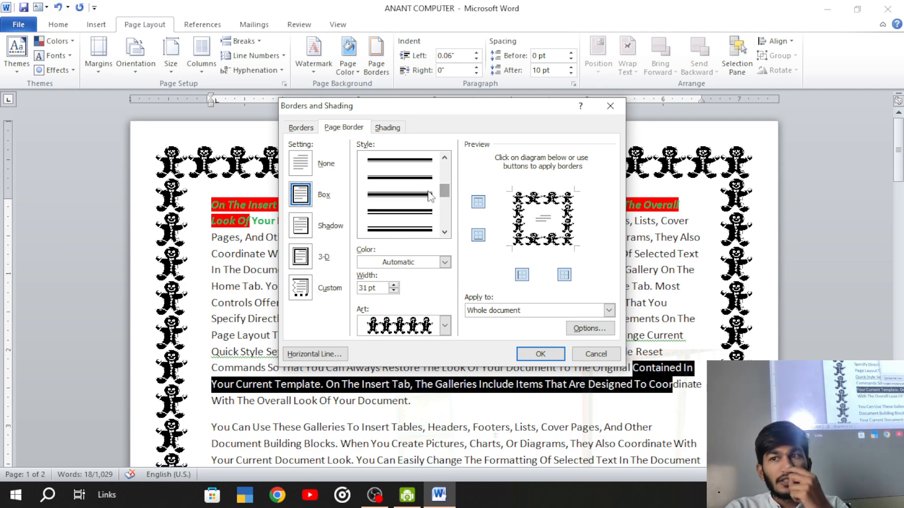
left_click(401, 194)
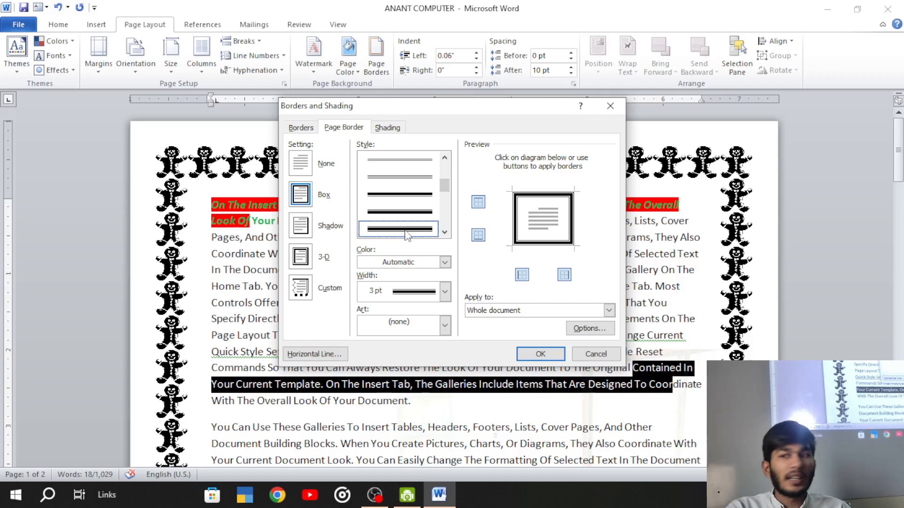
left_click(444, 265)
left_click(375, 373)
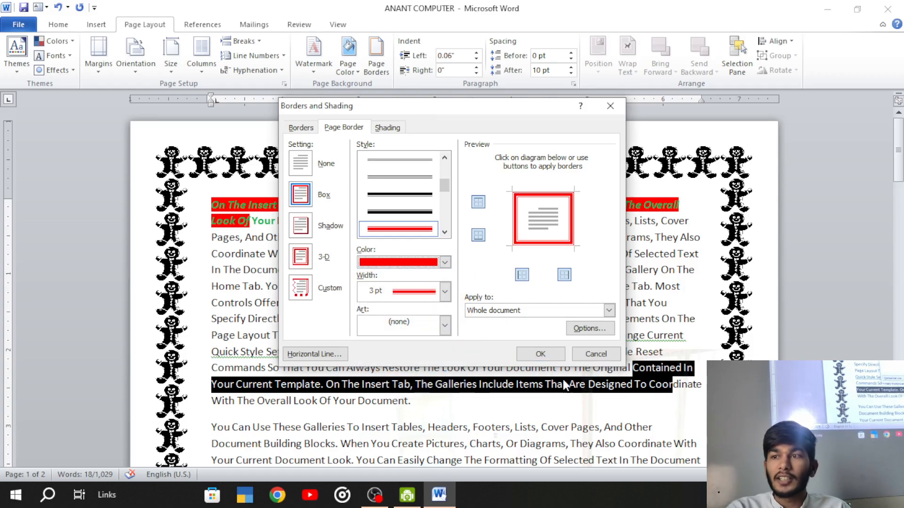
left_click(542, 354)
scroll(363, 297, "down", 10)
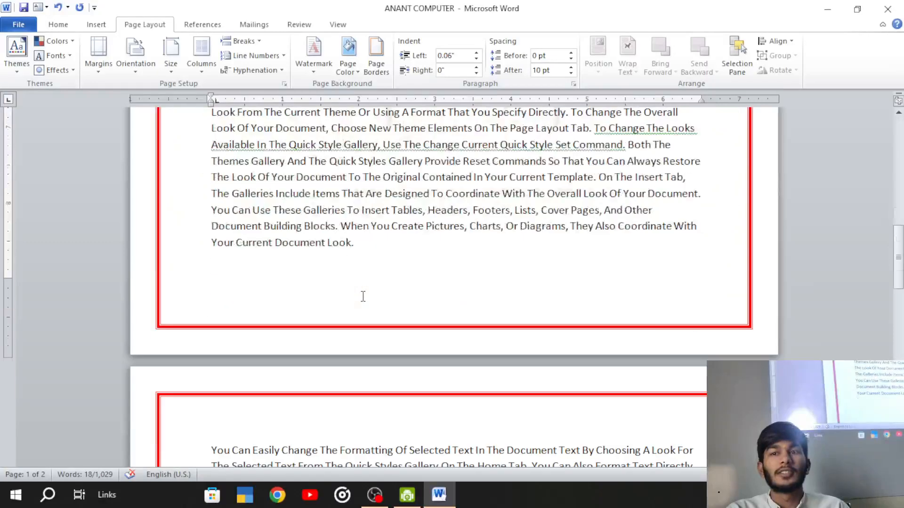
scroll(329, 334, "down", 4)
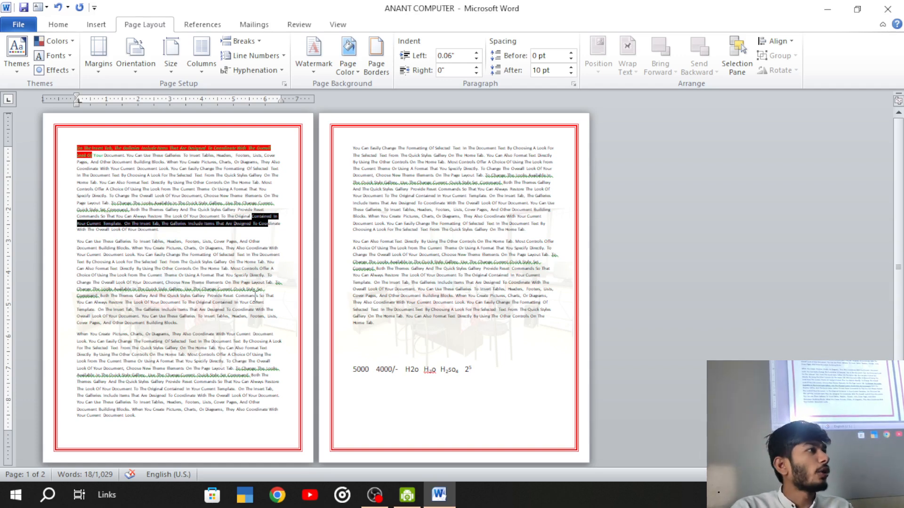
Step: Browse the border art and apply the gingerbread men design in red as the whole document's box page border
left_click(376, 59)
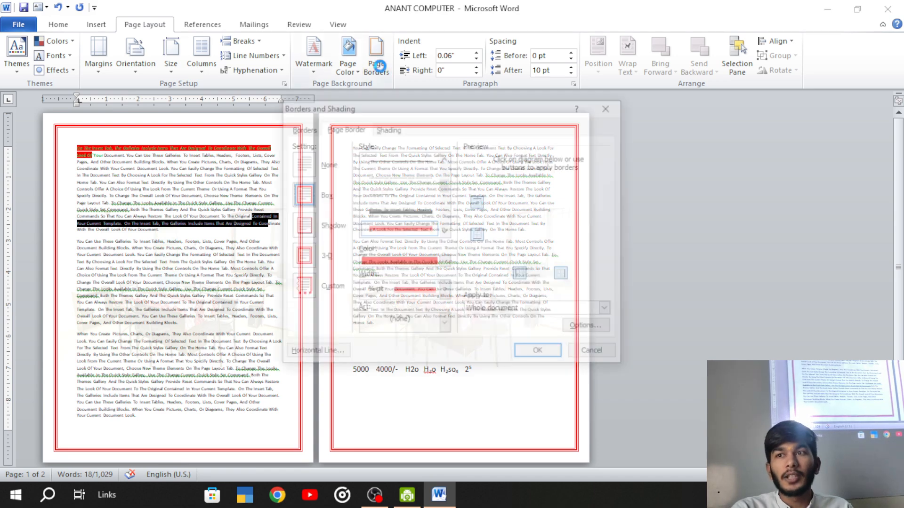
left_click(444, 325)
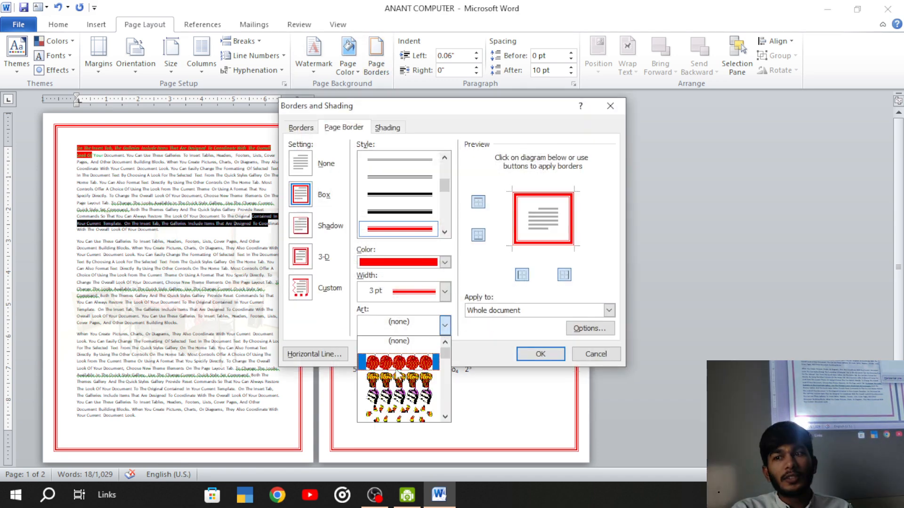
scroll(394, 391, "down", 5)
scroll(392, 400, "down", 8)
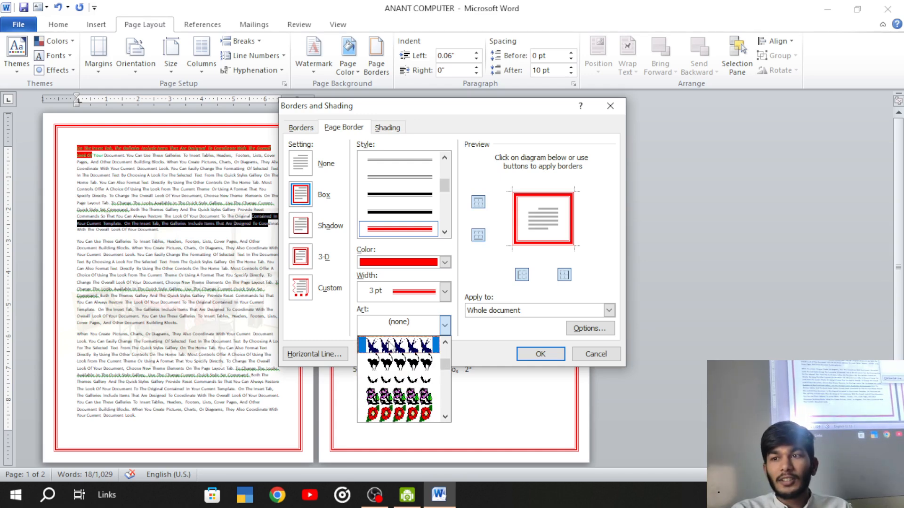
scroll(385, 358, "down", 2)
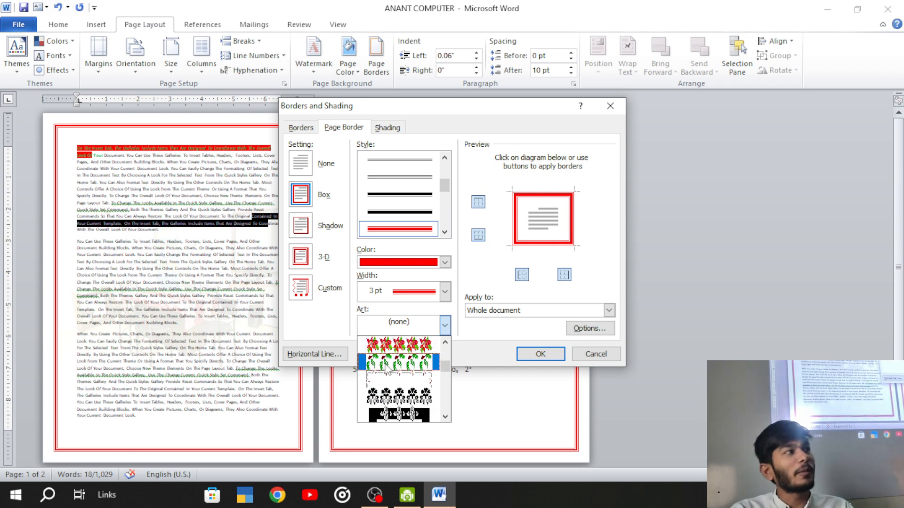
scroll(385, 368, "down", 3)
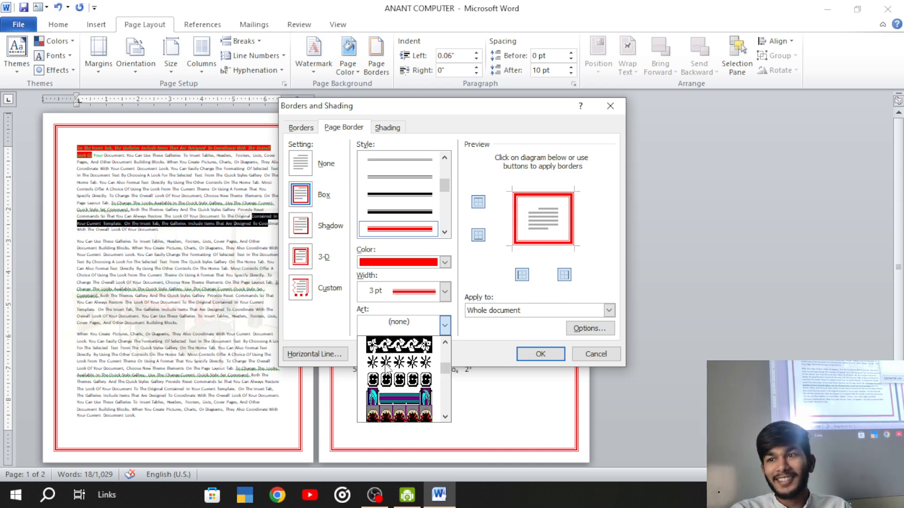
scroll(386, 368, "down", 2)
scroll(387, 369, "down", 3)
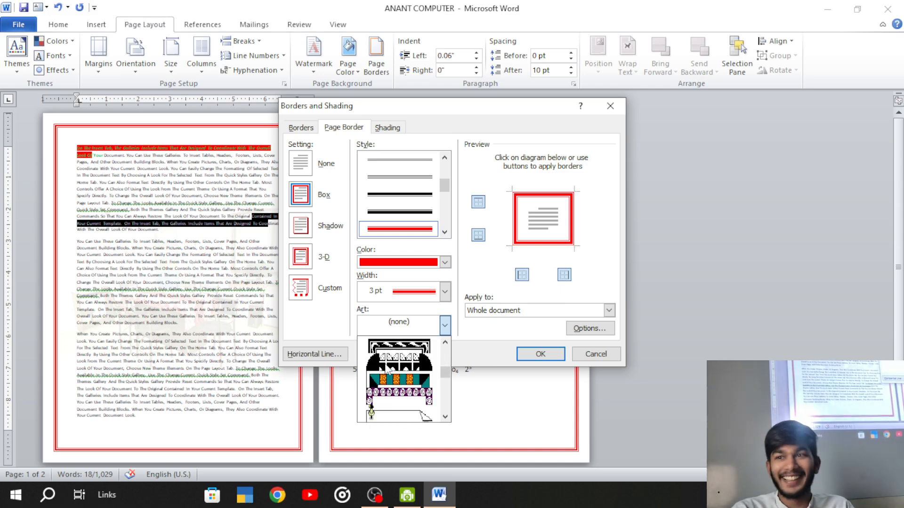
scroll(389, 371, "down", 4)
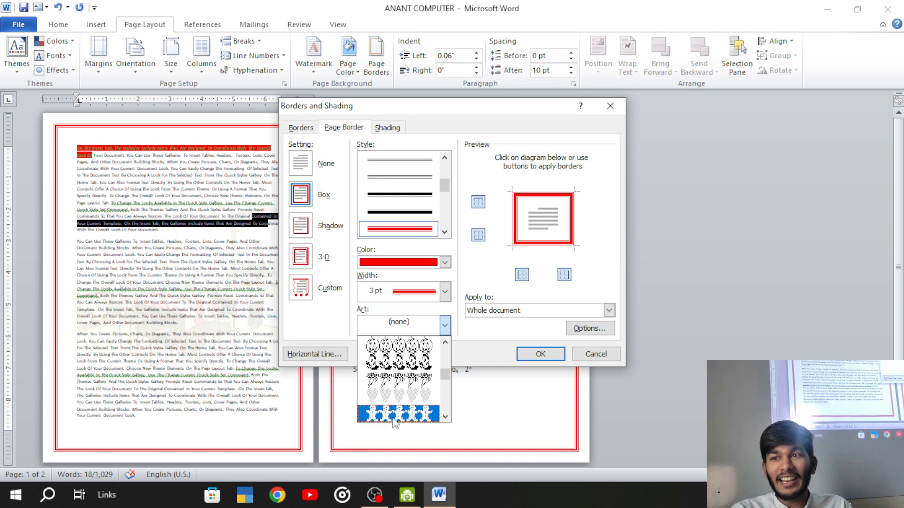
left_click(395, 414)
left_click(536, 354)
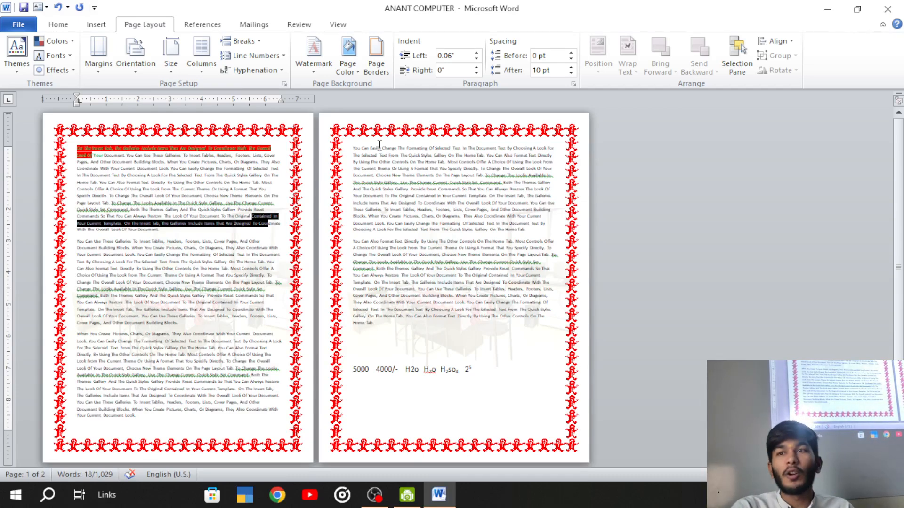
Step: Replace the gingerbread art with a thick-and-thin double-line box page border in the automatic color on the whole document
left_click(376, 61)
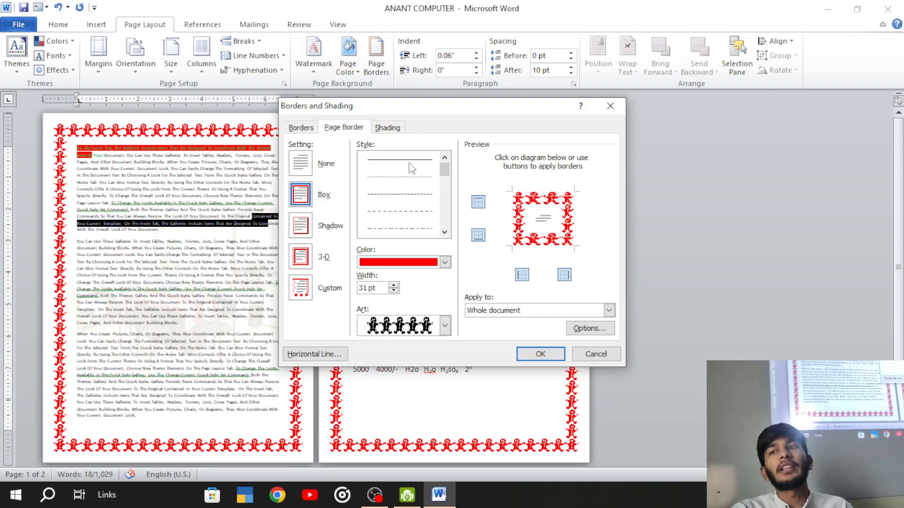
left_click(410, 163)
scroll(446, 179, "down", 3)
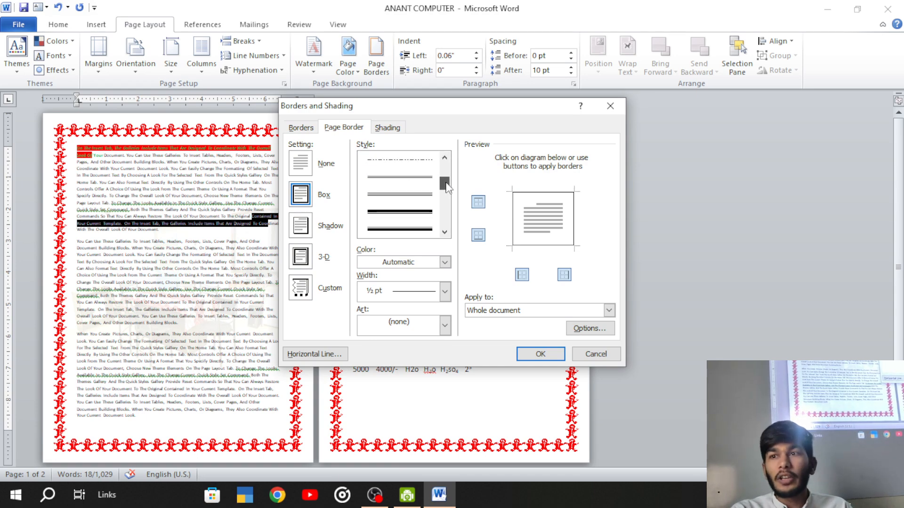
left_click(399, 228)
left_click(539, 354)
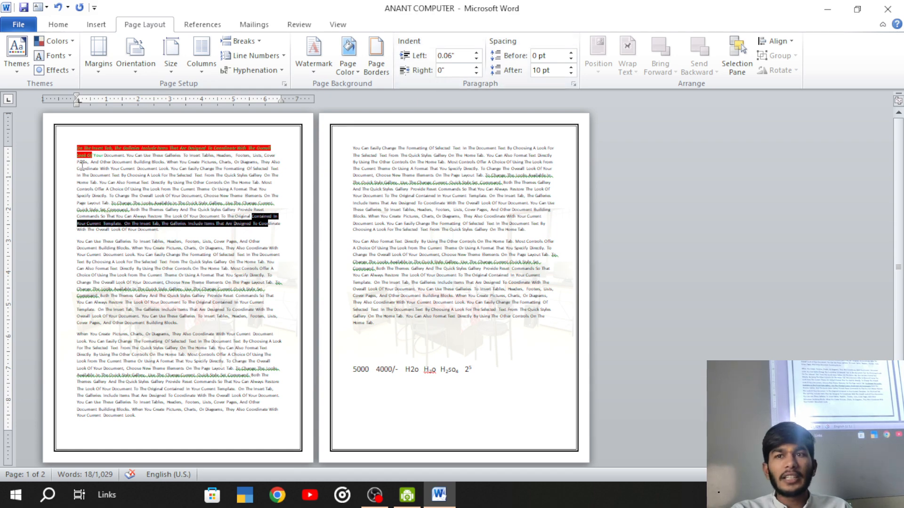
Step: Select all the document text, try a left indent of 2", and undo that indent
key("ctrl+a")
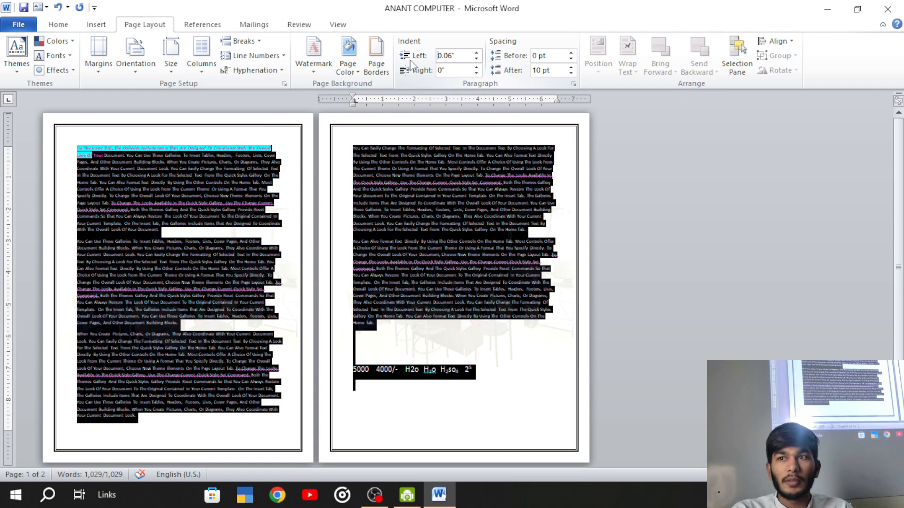
left_click_drag(462, 58, 430, 59)
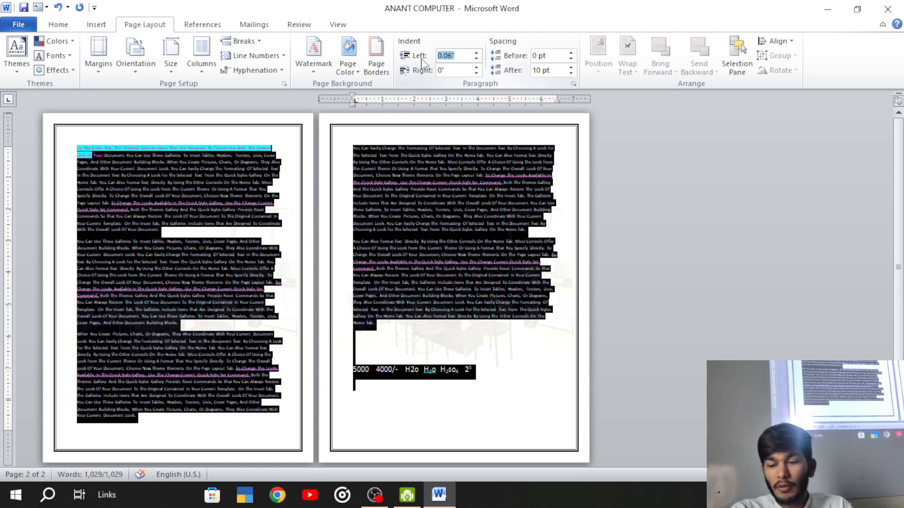
type("2")
key("Return")
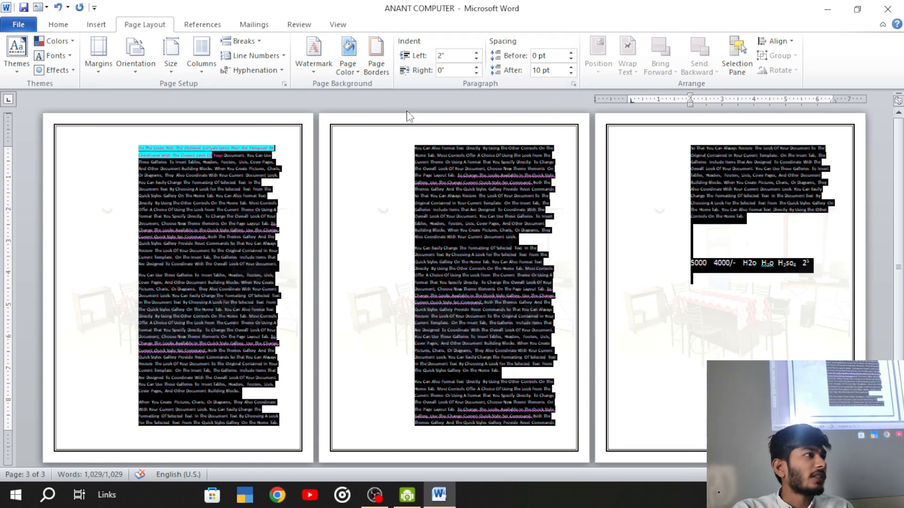
key("ctrl+z")
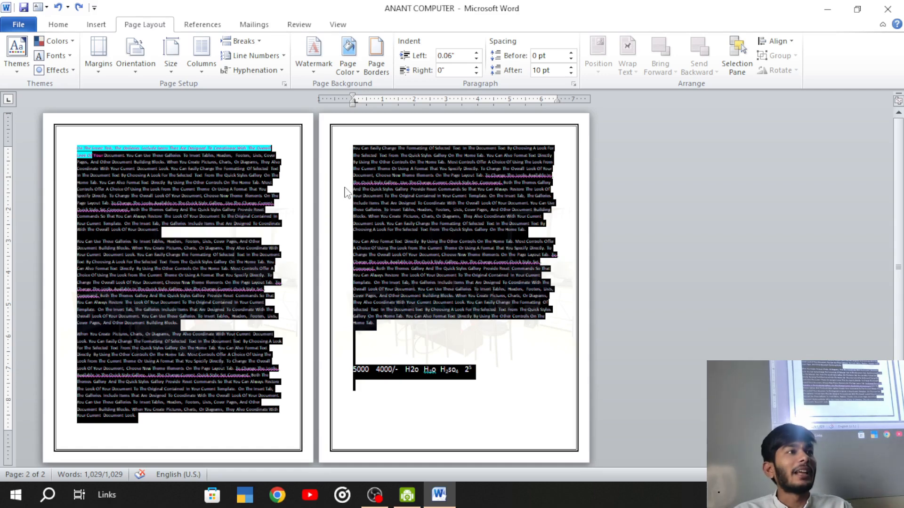
Step: Increase the left indent of all the selected text in repeated increments up to 5.5"
key("ctrl+m")
key("ctrl+m")
key("ctrl+m")
key("ctrl+m")
key("ctrl+m")
key("ctrl+m")
key("ctrl+m")
key("ctrl+m")
key("ctrl+m")
key("ctrl+m")
key("ctrl+m")
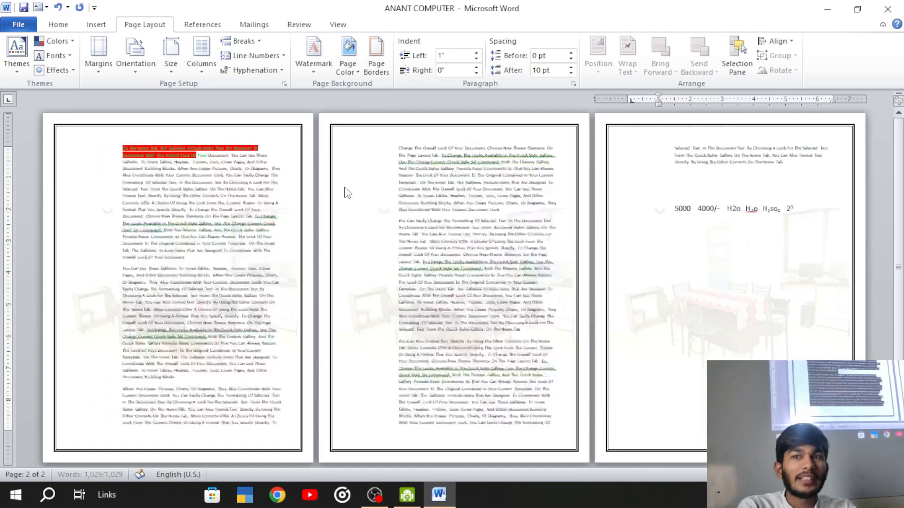
key("ctrl+m")
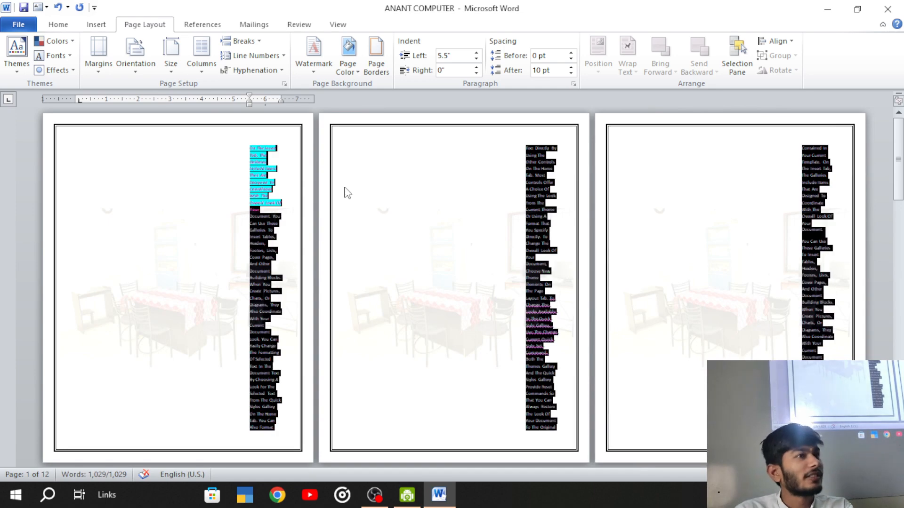
Step: Undo the repeated left indent increases on the selected text
key("ctrl+z")
key("ctrl+z")
key("ctrl+z")
key("ctrl+z")
key("ctrl+z")
key("ctrl+z")
key("ctrl+z")
key("ctrl+z")
key("ctrl+z")
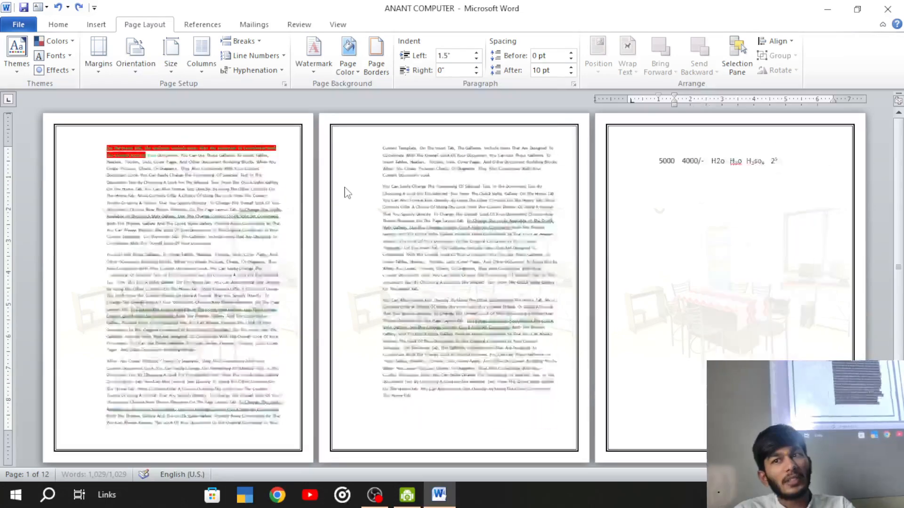
key("ctrl+z")
key("ctrl+z")
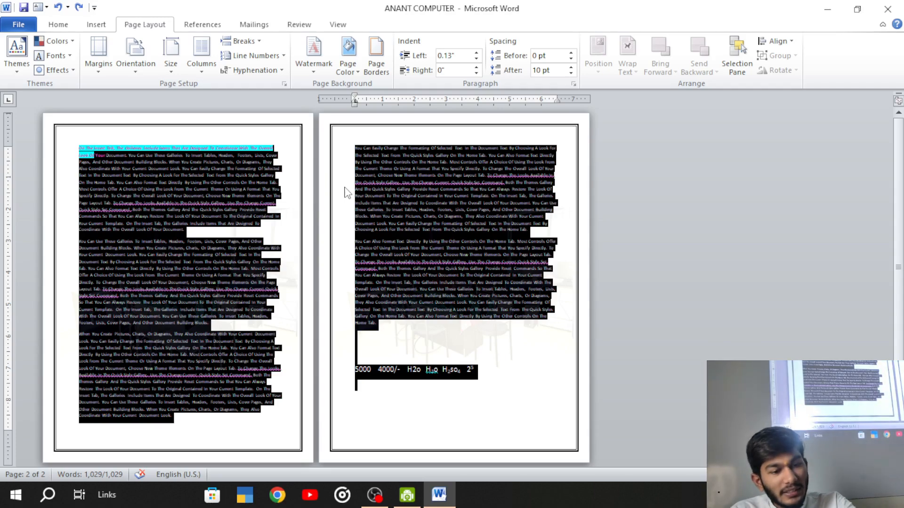
Step: Apply a hanging indent to all the selected paragraphs and increase it in repeated increments to about 4"
key("ctrl+t")
key("ctrl+t")
key("ctrl+t")
key("ctrl+t")
key("ctrl+t")
key("ctrl+t")
key("ctrl+t")
key("ctrl+t")
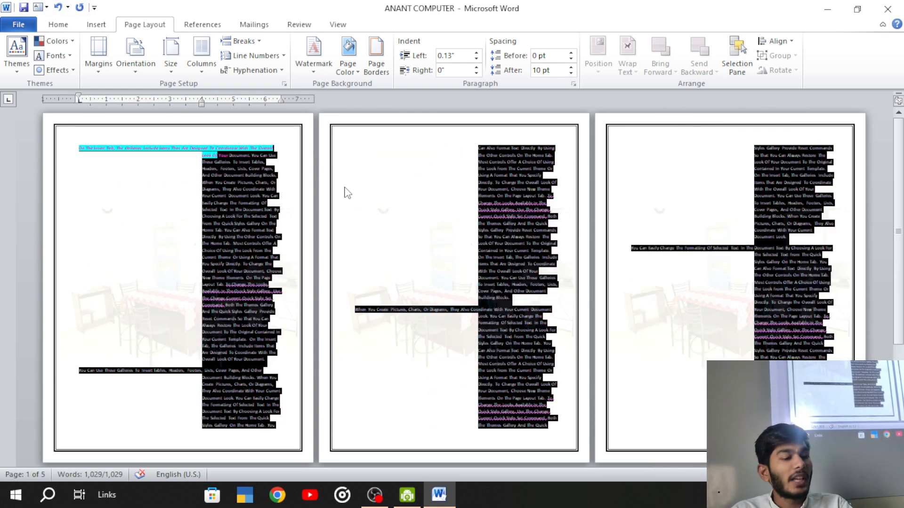
Step: Undo the hanging indent increases on all the selected paragraphs
key("ctrl+z")
key("ctrl+z")
key("ctrl+z")
key("ctrl+z")
key("ctrl+z")
key("ctrl+z")
key("ctrl+z")
key("ctrl+z")
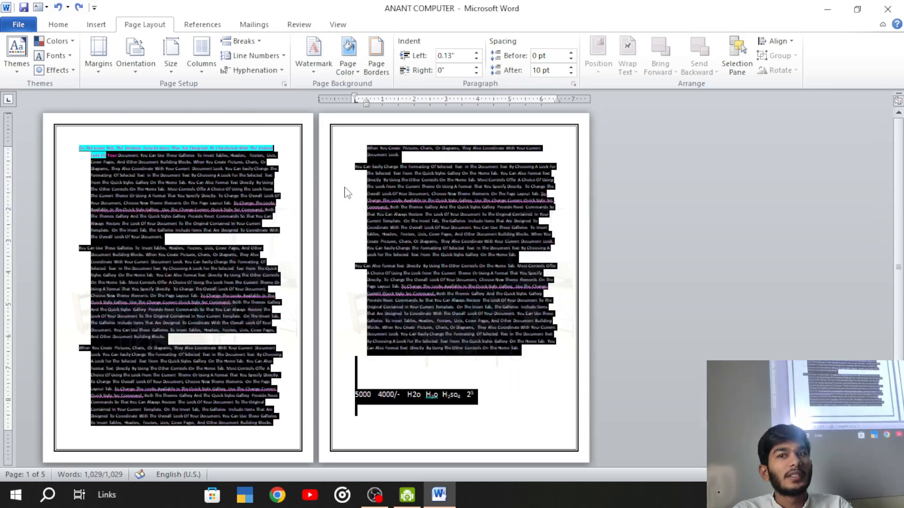
key("ctrl+z")
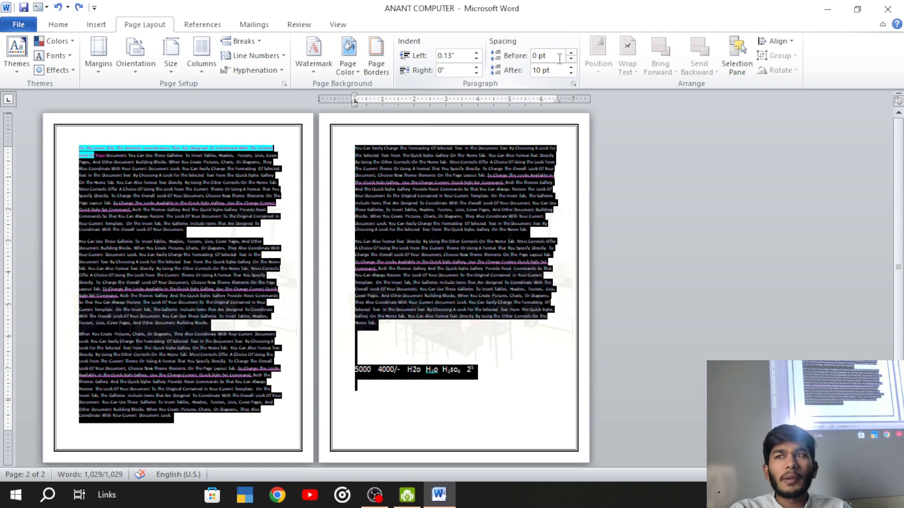
Step: Set the spacing before all the selected paragraphs to 30 pt and deselect the text
left_click_drag(571, 55, 571, 59)
left_click(83, 168)
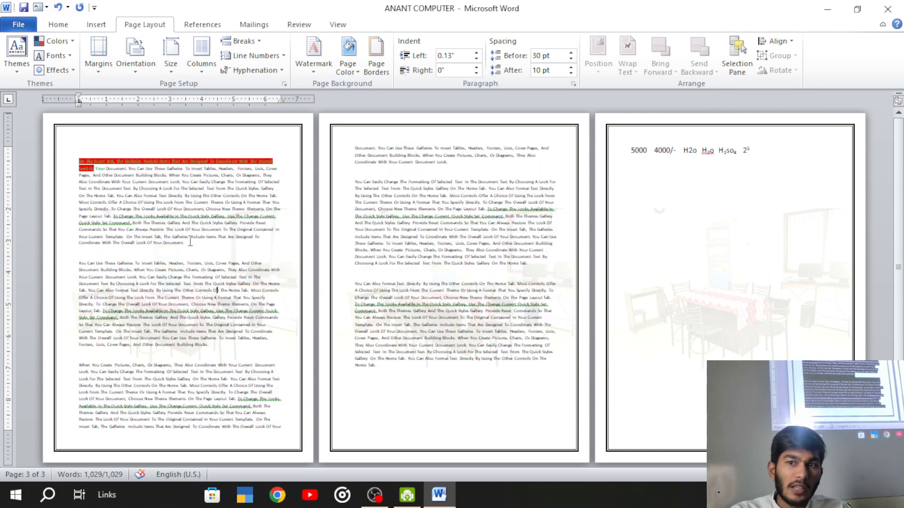
Step: Select the text across the first two paragraphs on page one and increase their spacing before to 84 pt
left_click_drag(78, 163, 97, 318)
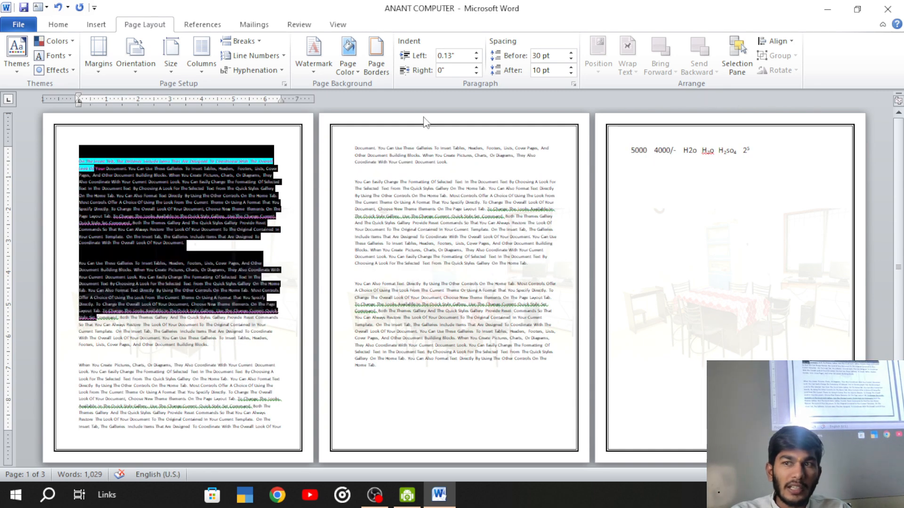
left_click(571, 53)
left_click(571, 53)
left_click(570, 53)
left_click(571, 52)
left_click(571, 53)
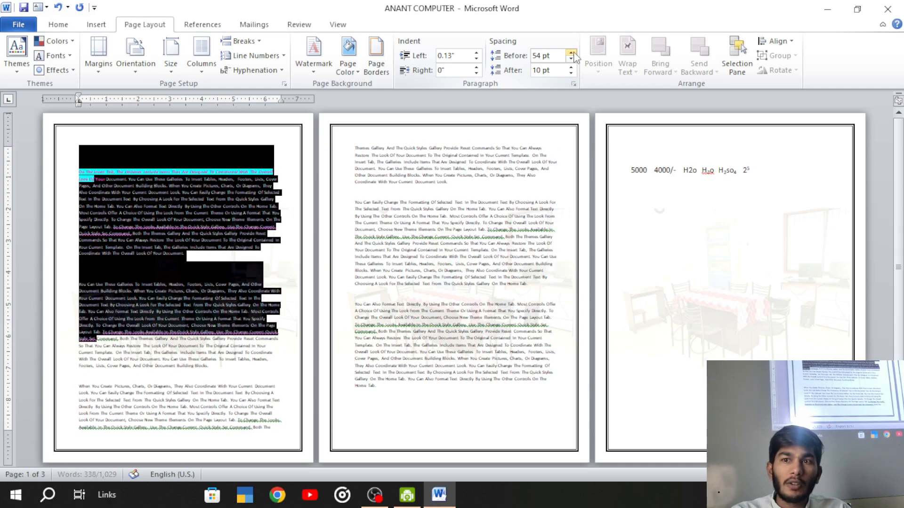
left_click(571, 53)
left_click(570, 52)
left_click(571, 53)
left_click(571, 53)
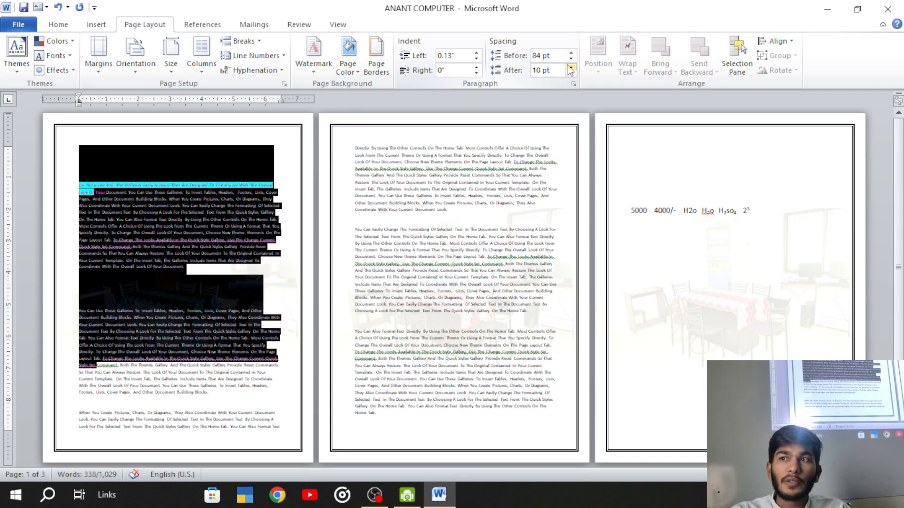
Step: Increase the spacing after the selected first two paragraphs to 42 pt
left_click(571, 67)
left_click(571, 67)
left_click(571, 67)
left_click(570, 67)
left_click(571, 67)
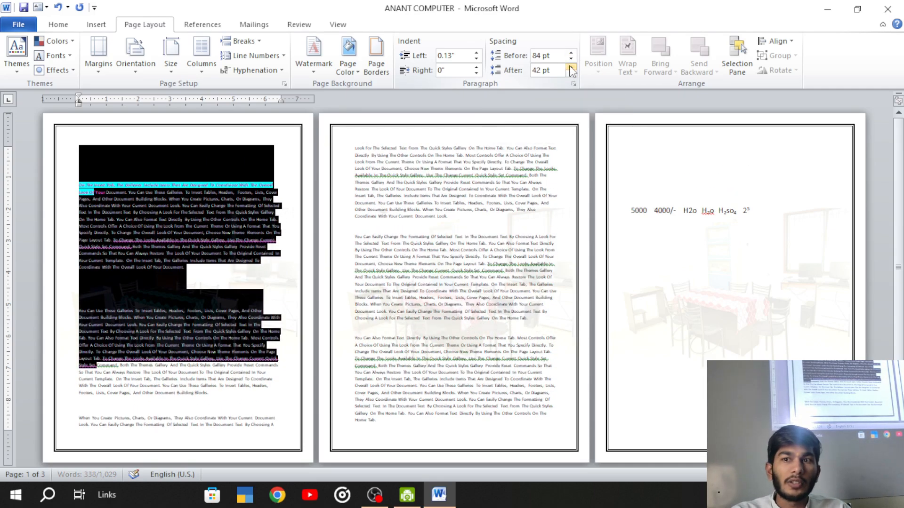
Step: Increase the spacing after the selected first two paragraphs to 84 pt
left_click(571, 67)
left_click(571, 68)
left_click(571, 67)
left_click(571, 67)
left_click(571, 67)
left_click(571, 68)
left_click(571, 67)
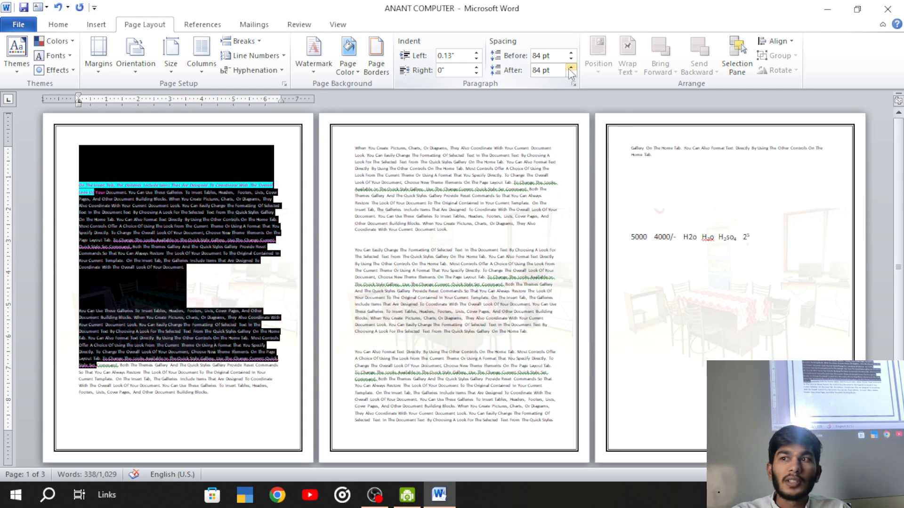
Step: Reduce the spacing after the selected first two paragraphs to 18 pt and deselect the text
left_click(571, 73)
left_click(571, 73)
left_click(571, 73)
left_click(570, 73)
left_click(570, 73)
left_click(571, 73)
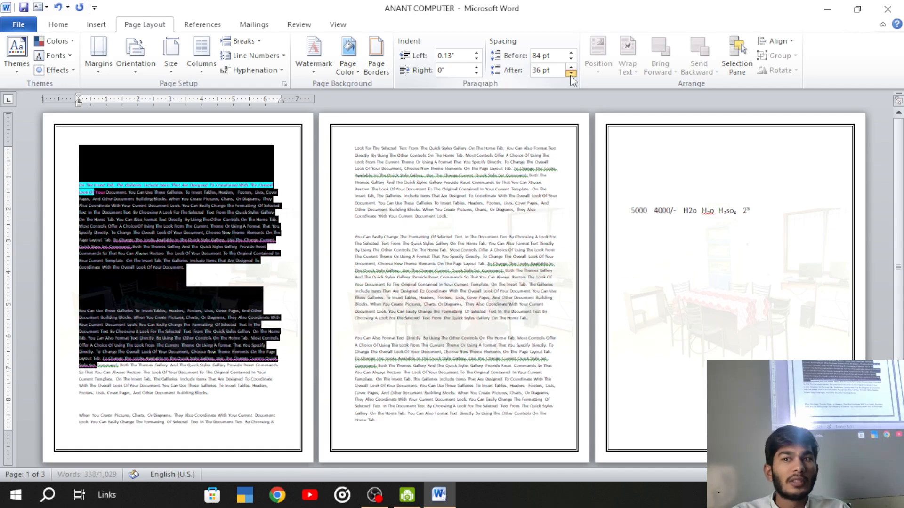
left_click(571, 73)
left_click(571, 73)
left_click(570, 73)
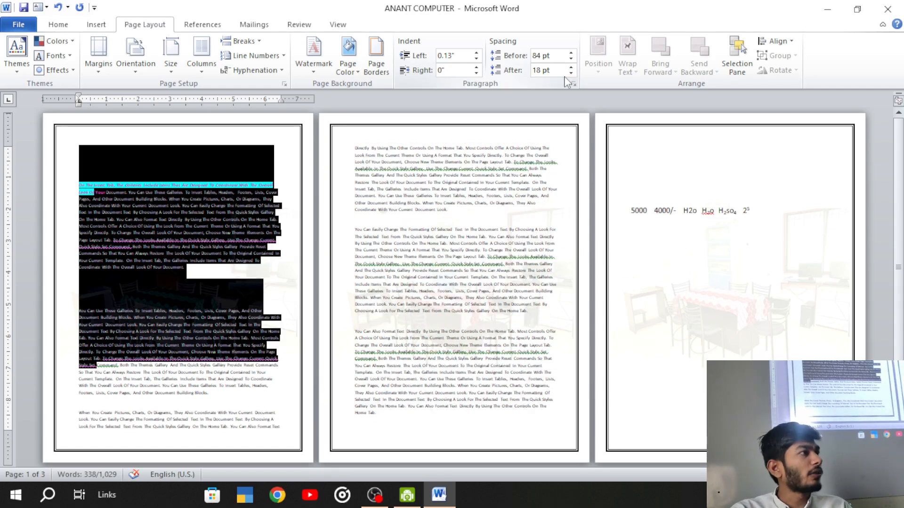
left_click(135, 271)
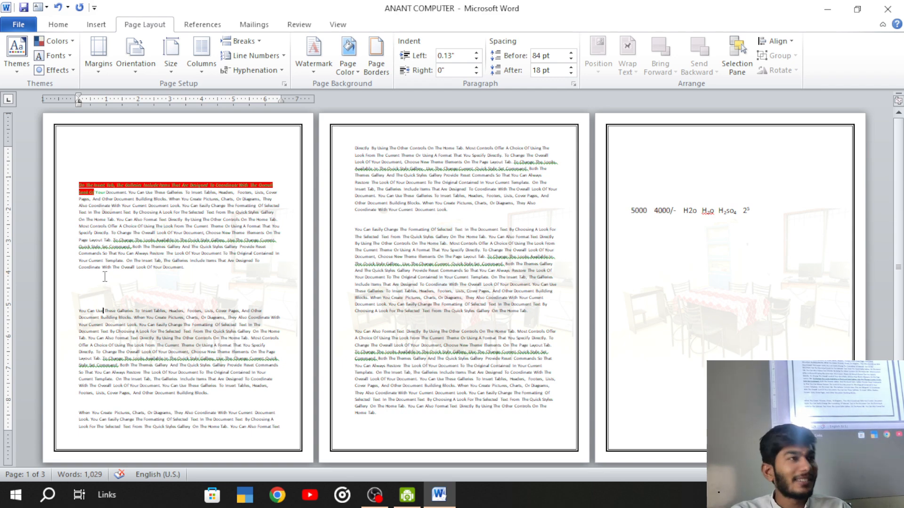
Step: Undo the recent spacing after and spacing before changes on the first two paragraphs
key("ctrl+z")
key("ctrl+z")
key("ctrl+z")
key("ctrl+z")
key("ctrl+z")
key("ctrl+z")
key("ctrl+z")
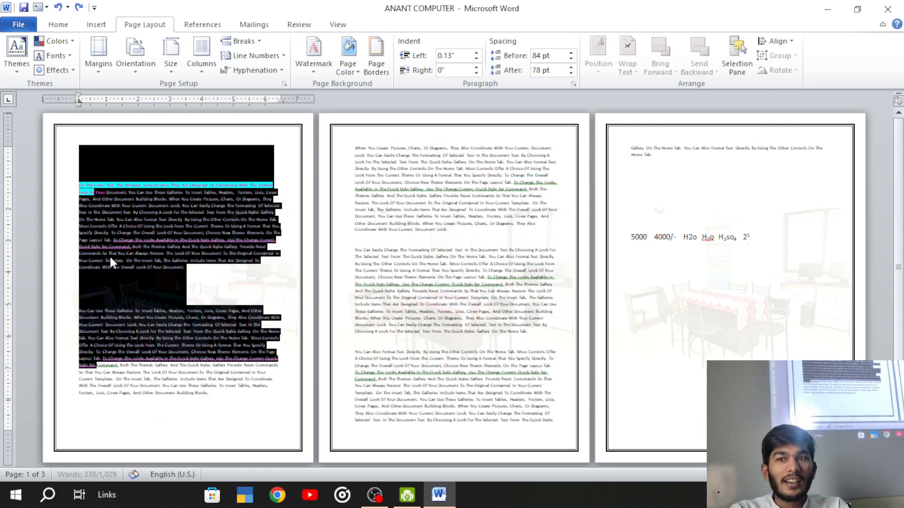
key("ctrl+z")
key("ctrl+z")
key("ctrl+z")
key("ctrl+z")
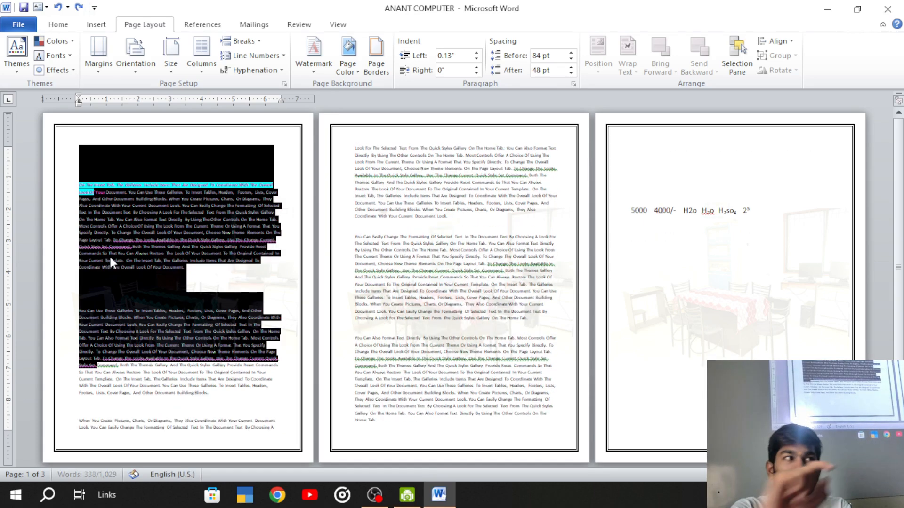
key("ctrl+z")
key("ctrl+z")
key("ctrl+z")
key("ctrl+z")
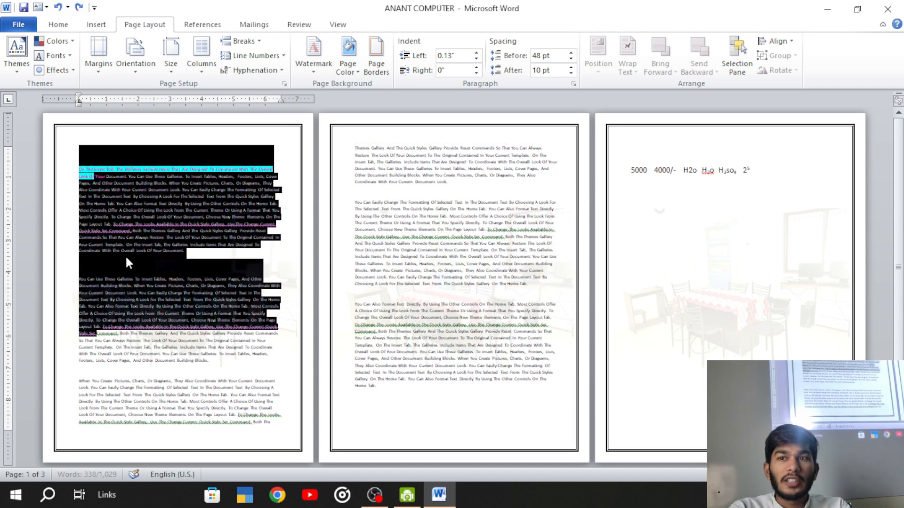
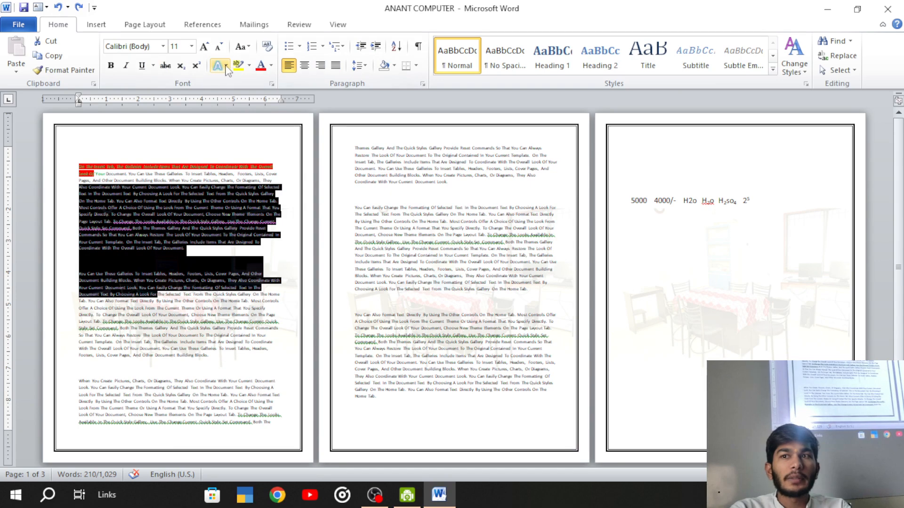
Step: Select the text running from the end of the first paragraph into the second and lower its spacing before to Auto
left_click(362, 68)
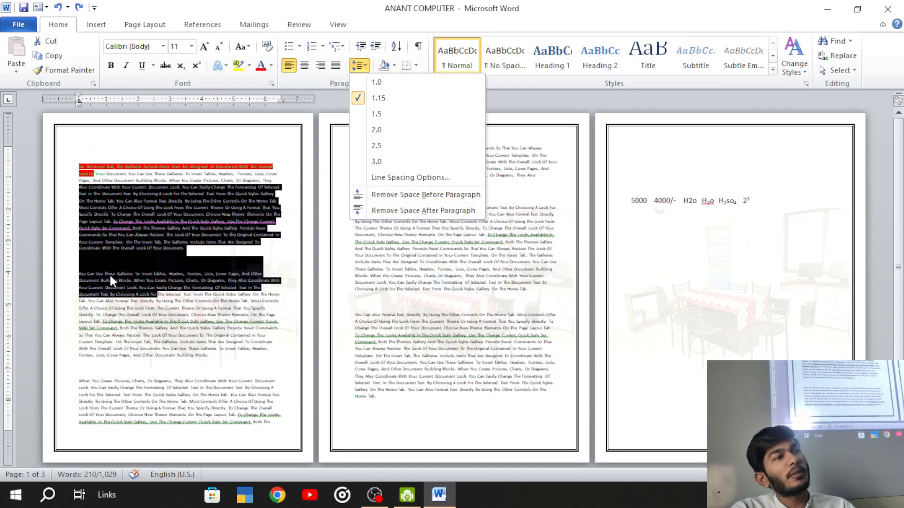
left_click(145, 269)
left_click_drag(74, 234, 151, 314)
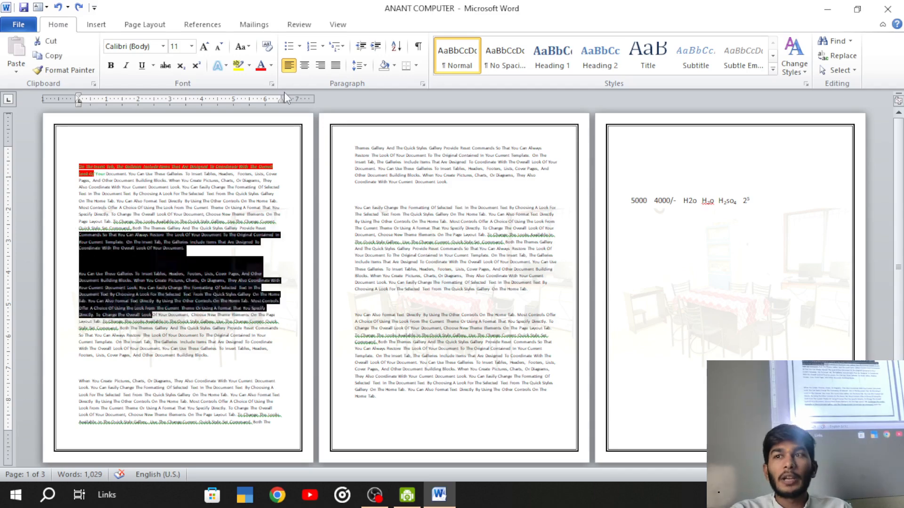
left_click(144, 25)
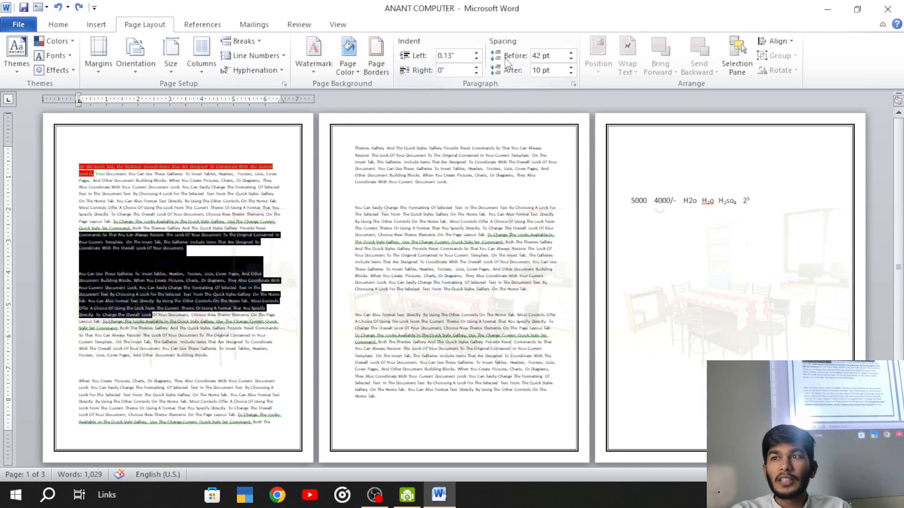
left_click(571, 59)
left_click(571, 60)
left_click(571, 59)
left_click(571, 60)
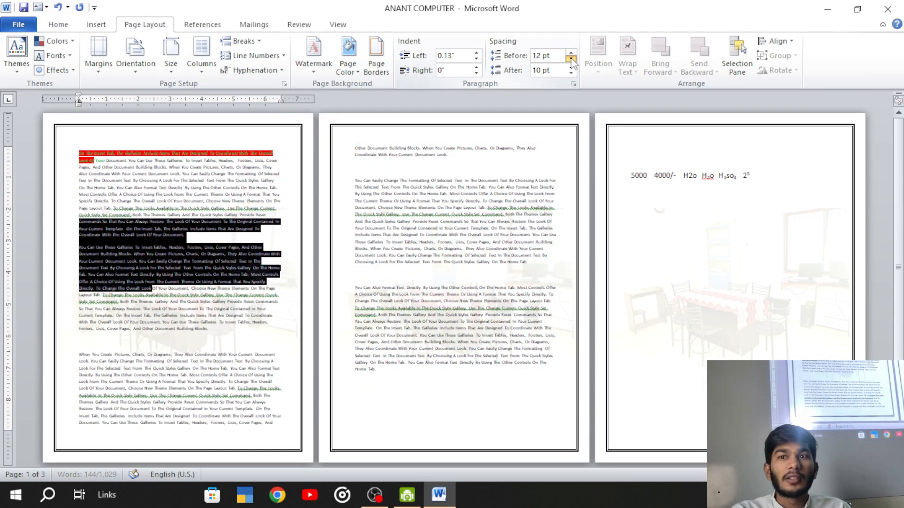
left_click(571, 59)
left_click(570, 59)
left_click(571, 59)
left_click(571, 59)
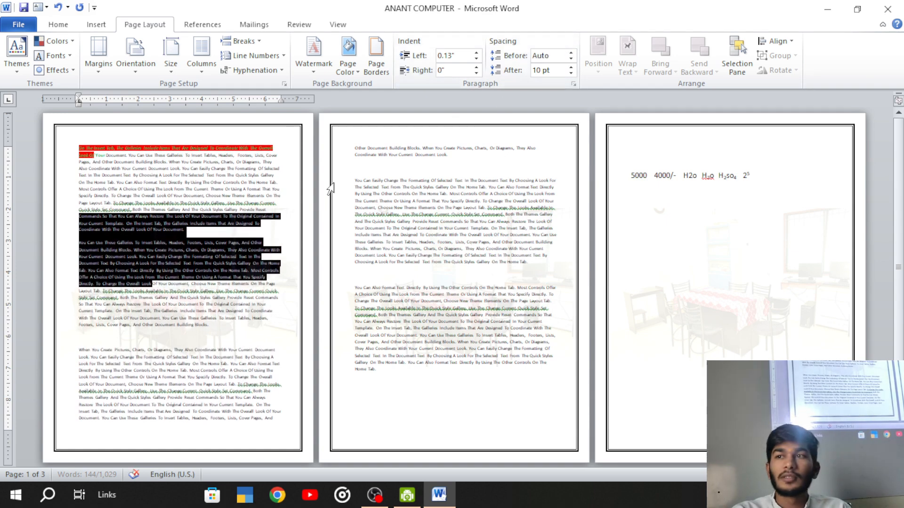
left_click(422, 208)
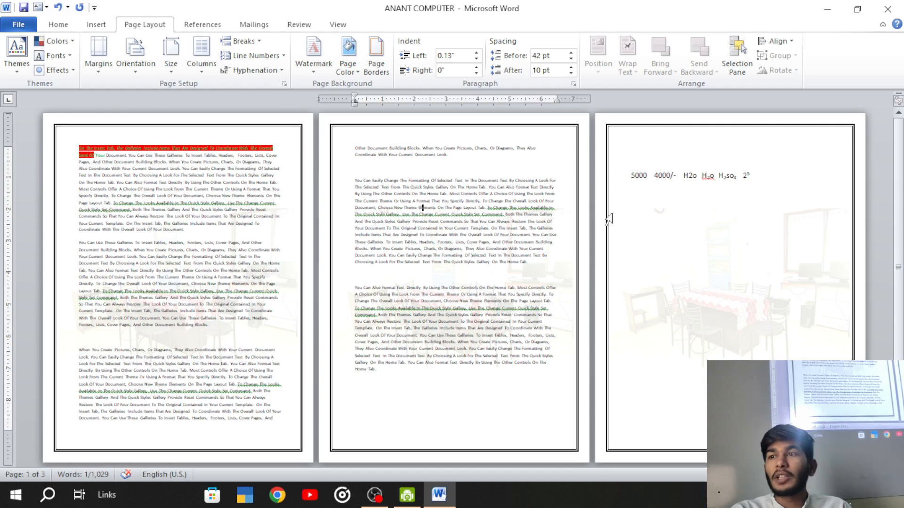
left_click(631, 151)
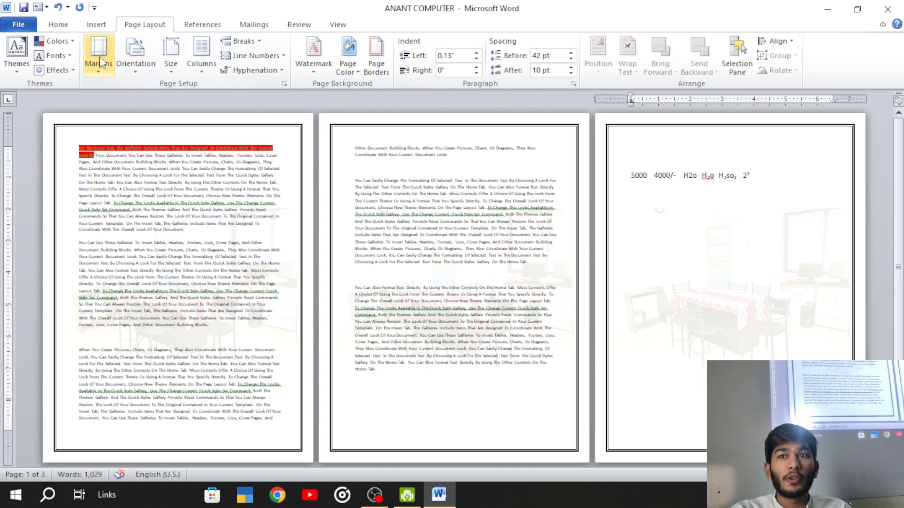
left_click(96, 24)
left_click(137, 71)
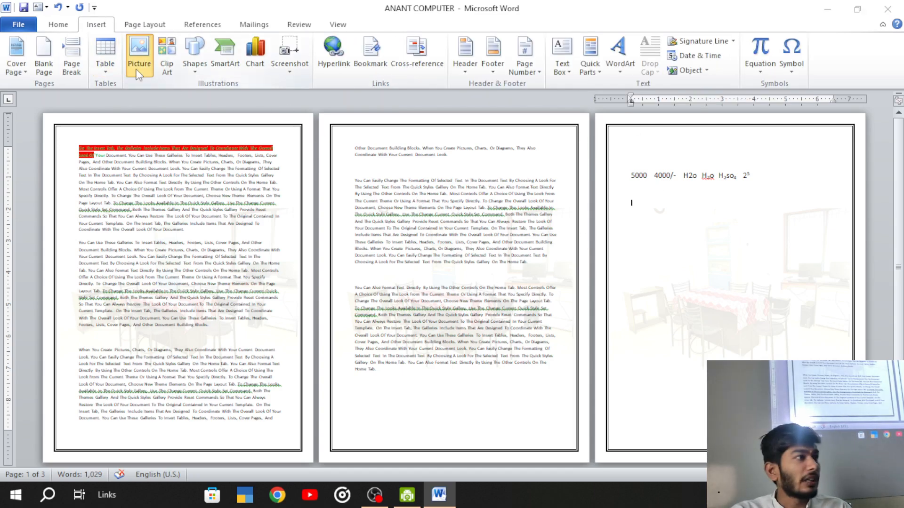
left_click(255, 128)
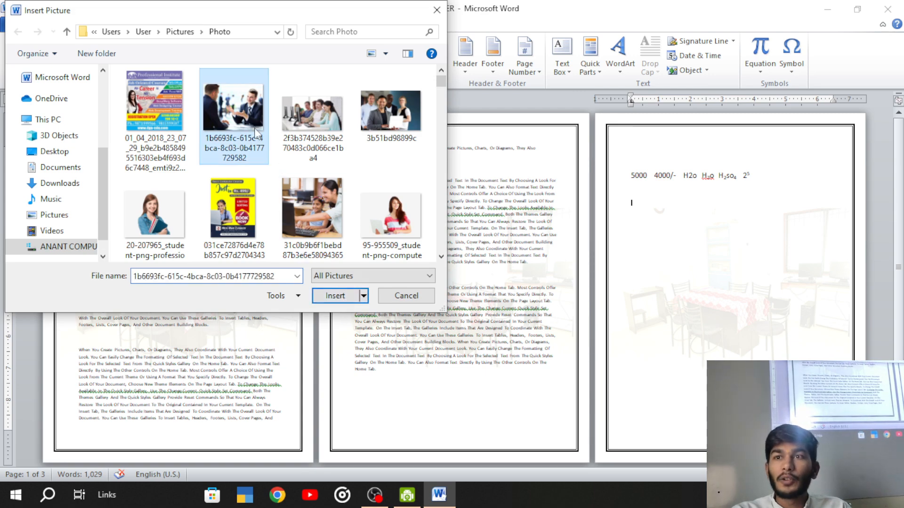
left_click(335, 296)
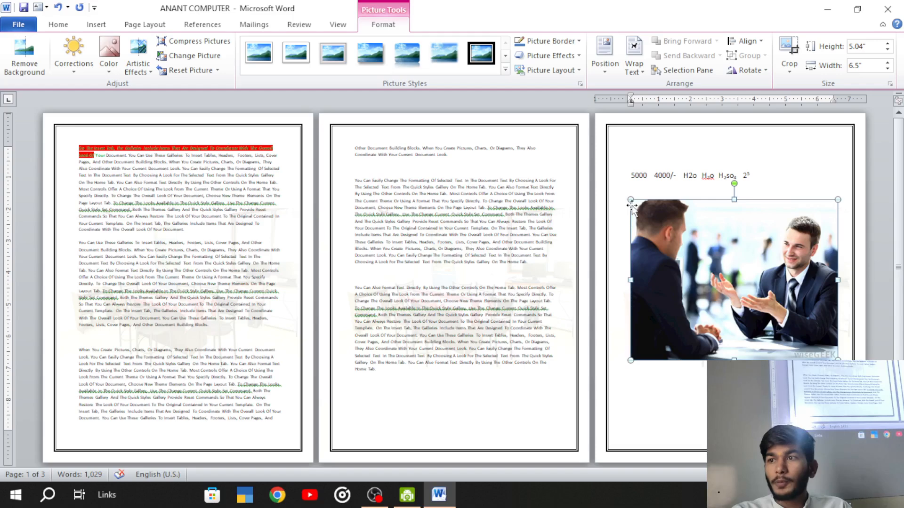
left_click_drag(632, 207, 781, 316)
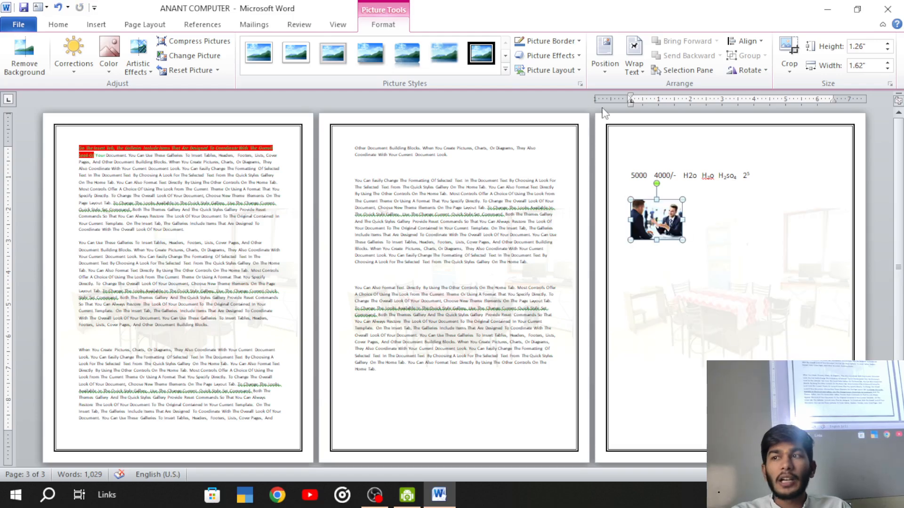
Step: Try the top center, top right and middle left positions for the picture, ending with it in the middle center of page three
left_click(605, 61)
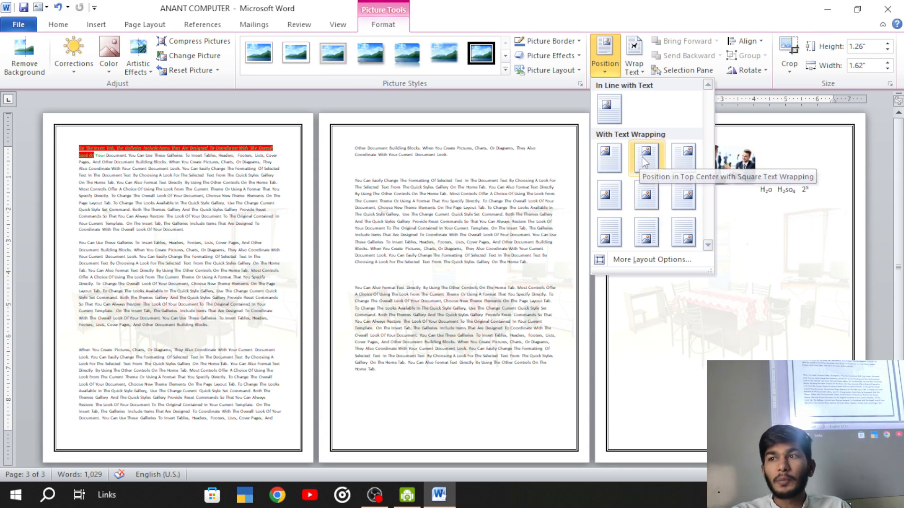
left_click(644, 155)
left_click(613, 71)
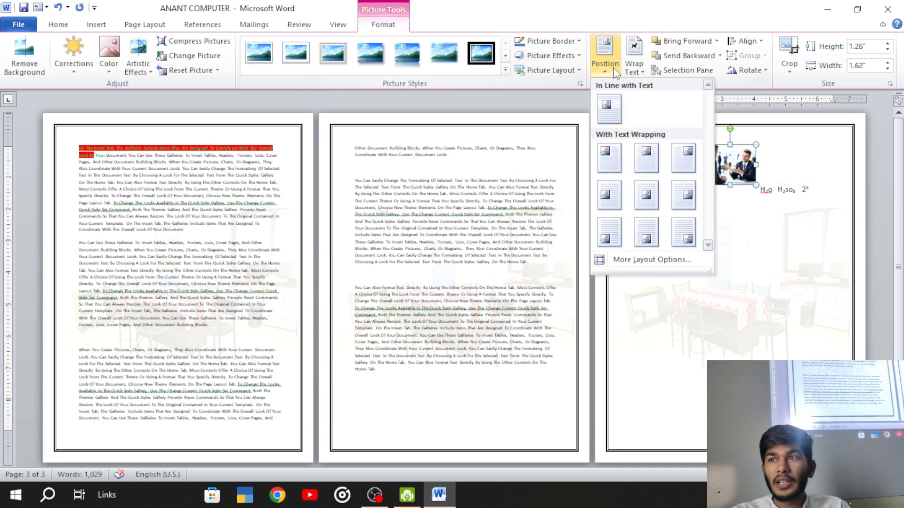
left_click(690, 153)
left_click(601, 70)
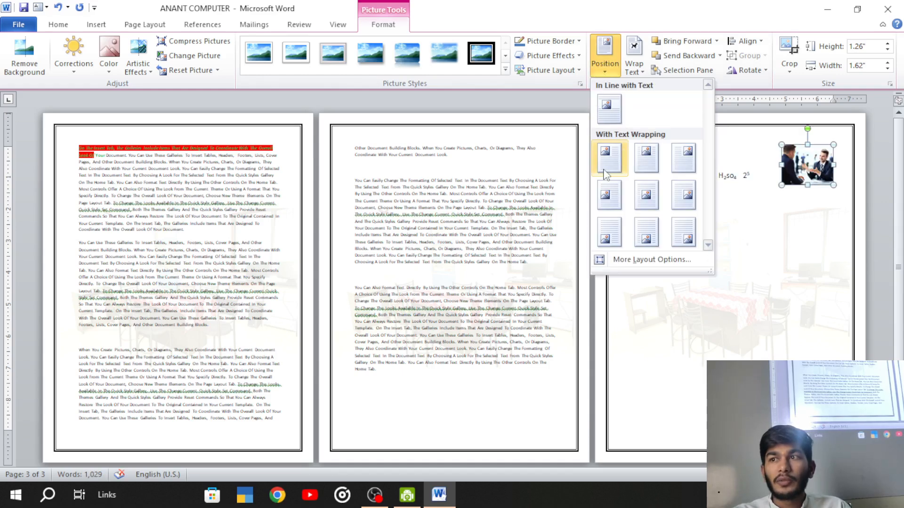
left_click(609, 195)
left_click(605, 61)
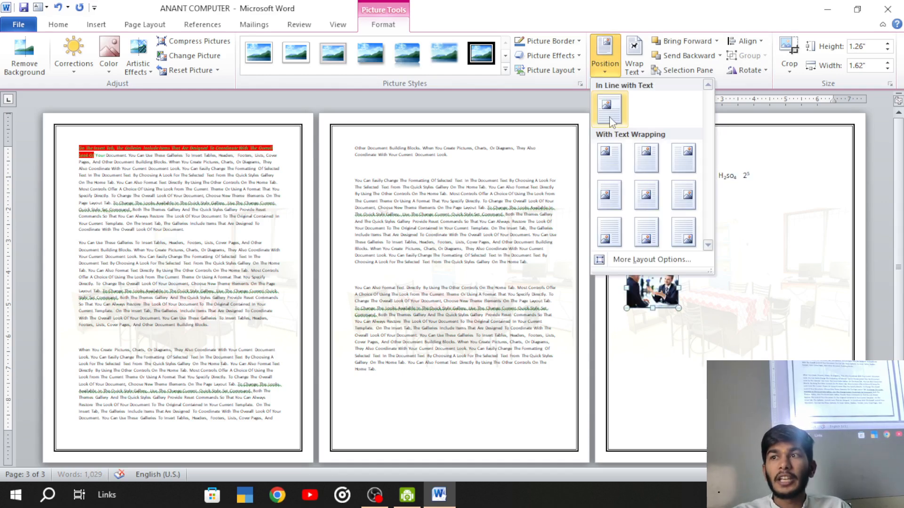
left_click(647, 197)
Step: Apply Square text wrapping to the picture and move it into the paragraph in the upper part of page two
right_click(715, 279)
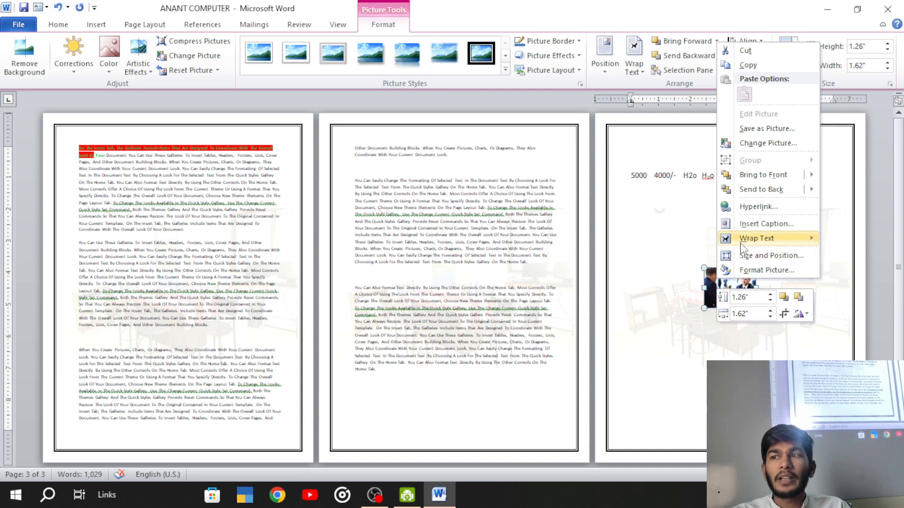
mouse_move(743, 242)
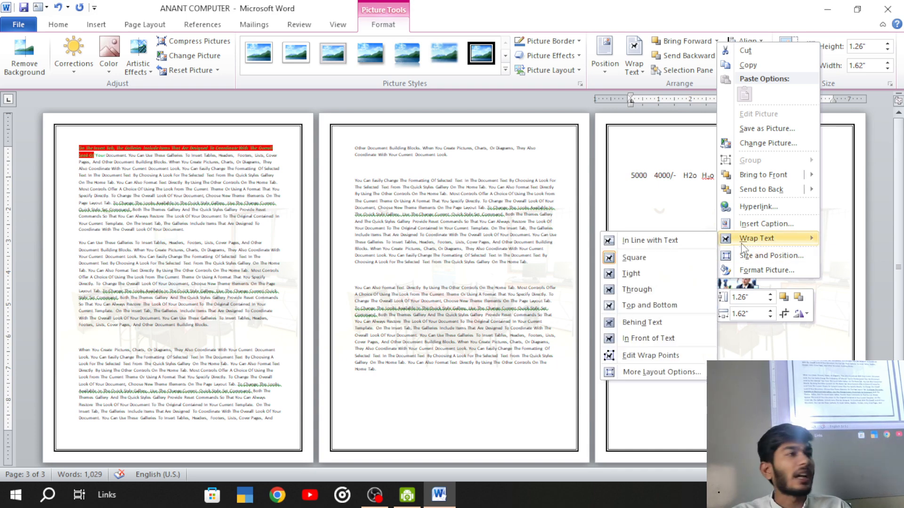
left_click(653, 257)
left_click_drag(720, 246, 706, 288)
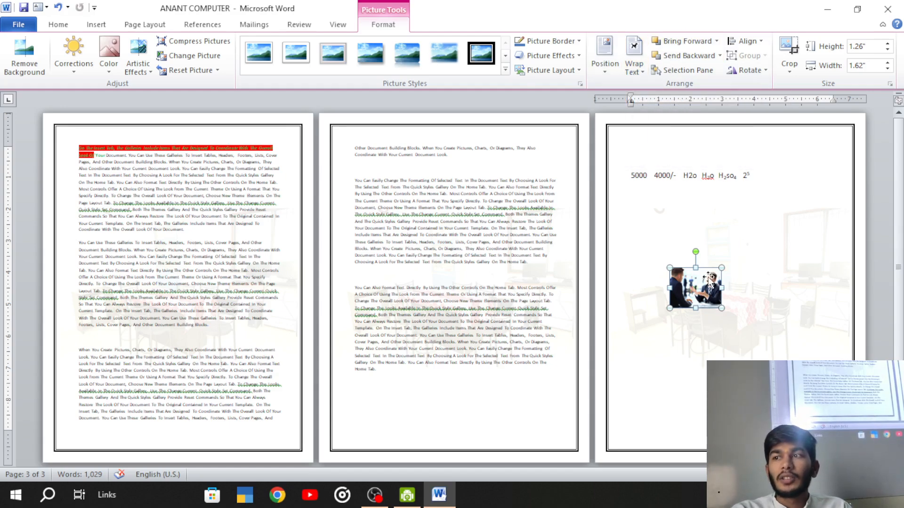
left_click_drag(709, 280, 452, 200)
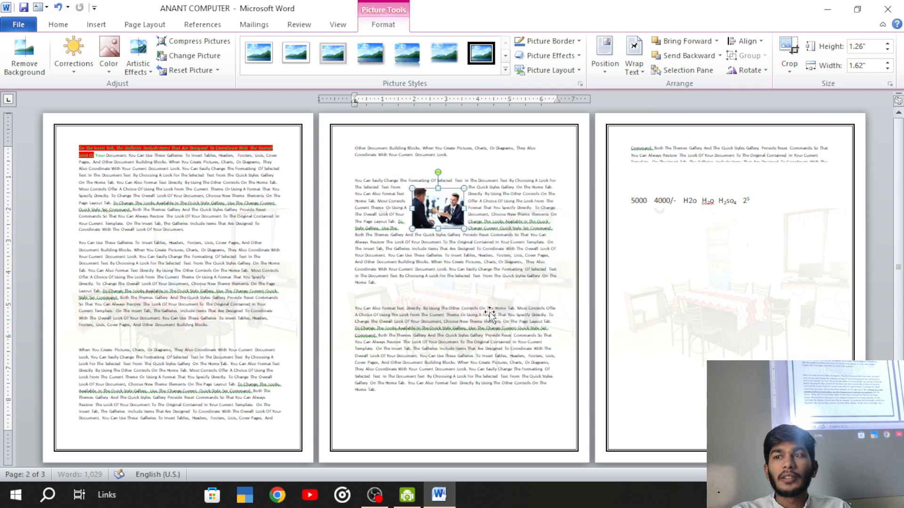
Step: Enlarge the picture on page two to about 4.4" high by 5.67" wide
left_click_drag(507, 273, 456, 278)
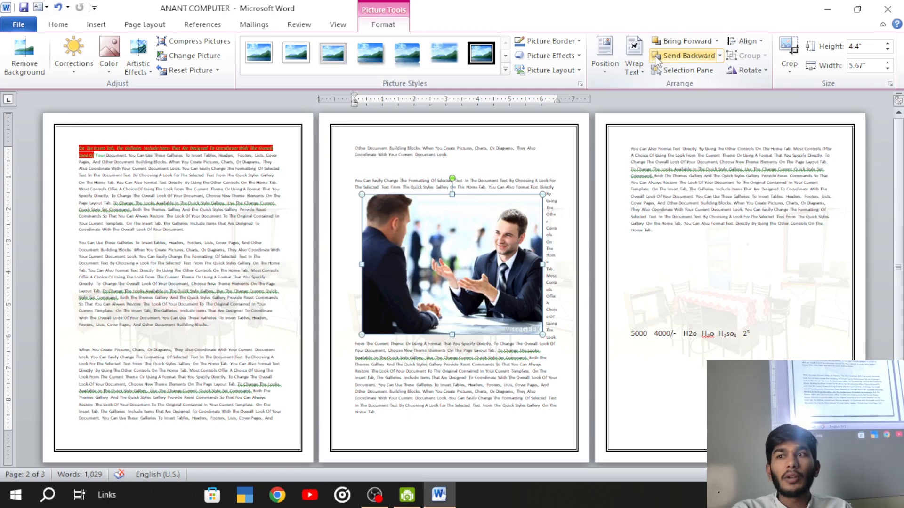
left_click(513, 187)
left_click(513, 210)
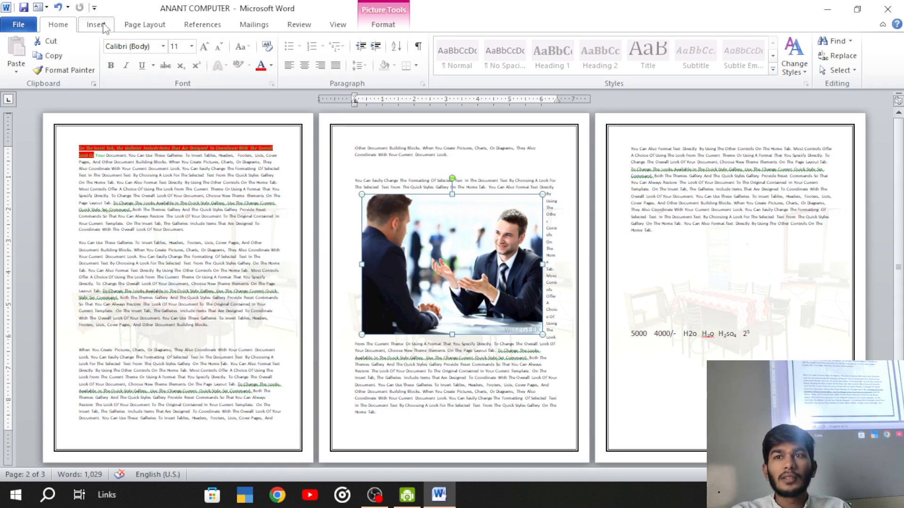
Step: Remove the picture watermark from the document's pages
left_click(145, 25)
left_click(313, 54)
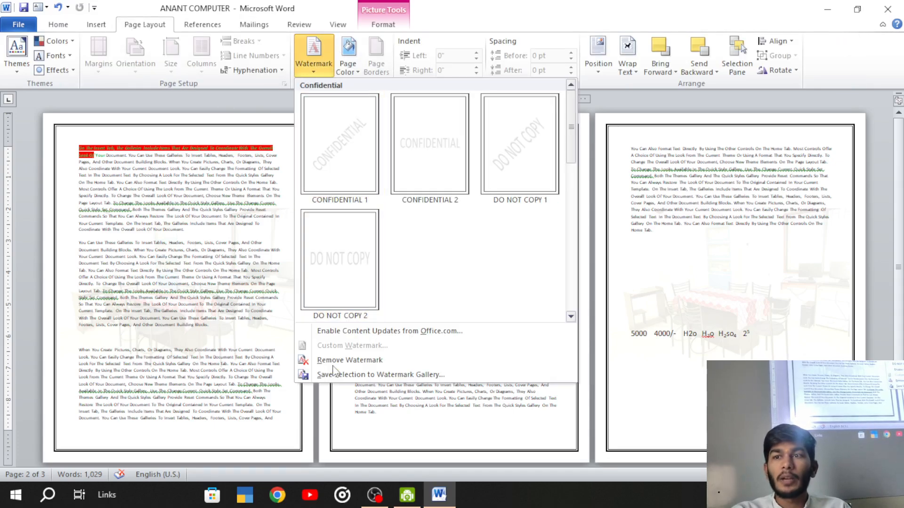
left_click(349, 360)
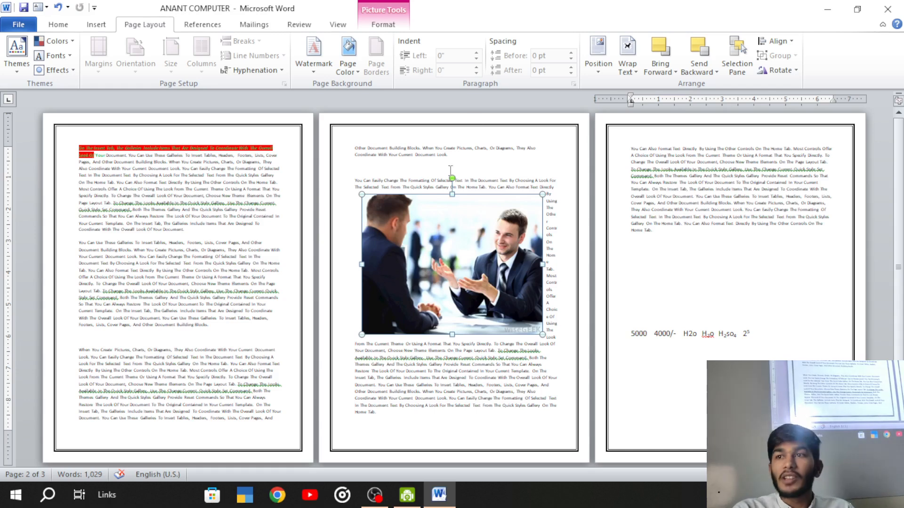
Step: Set the text wrapping of the picture on page two to Behind Text
left_click(627, 67)
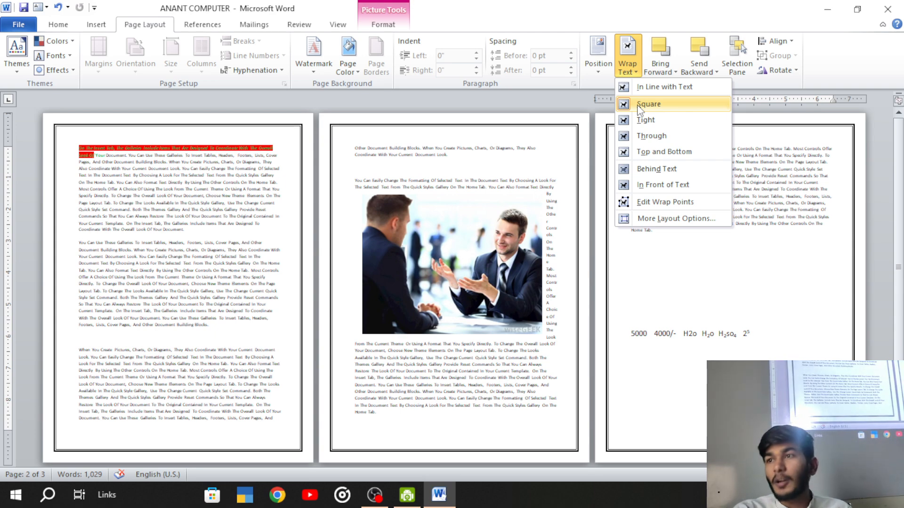
left_click(655, 169)
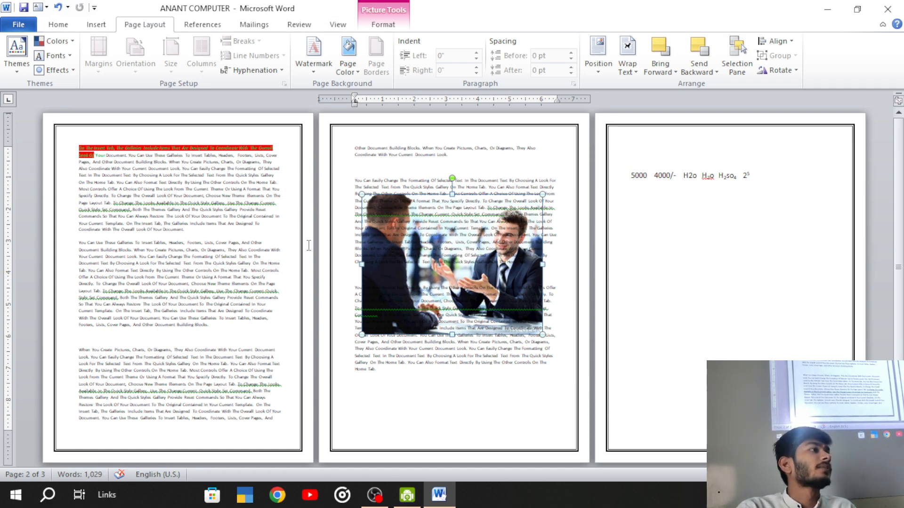
Step: Set the border of the picture on page two to No Outline
left_click(384, 26)
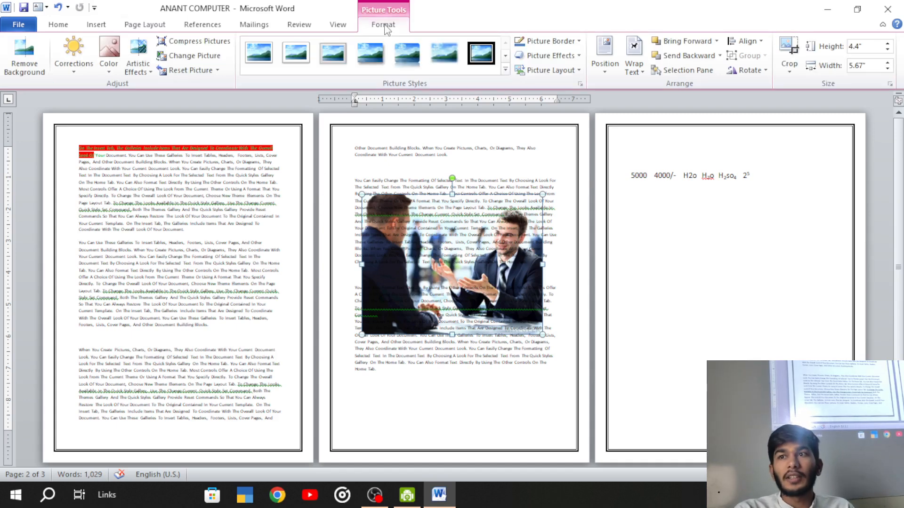
left_click(71, 54)
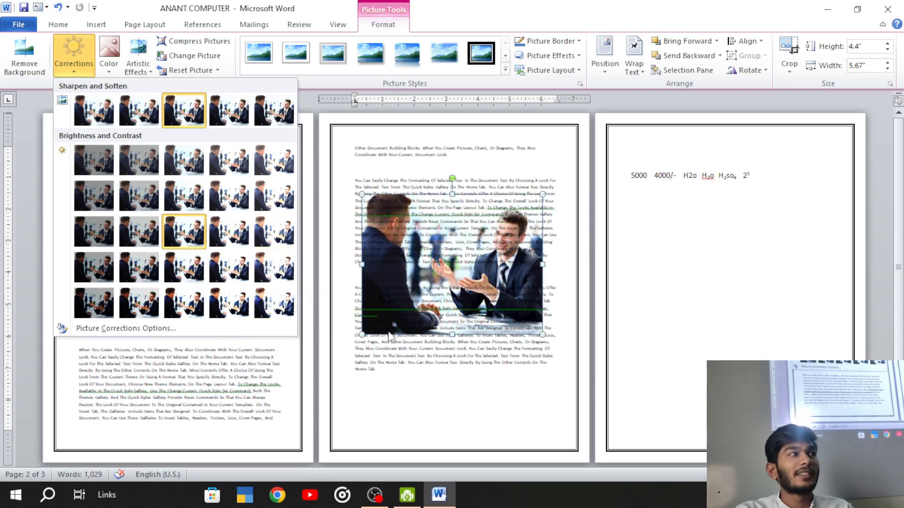
left_click(364, 317)
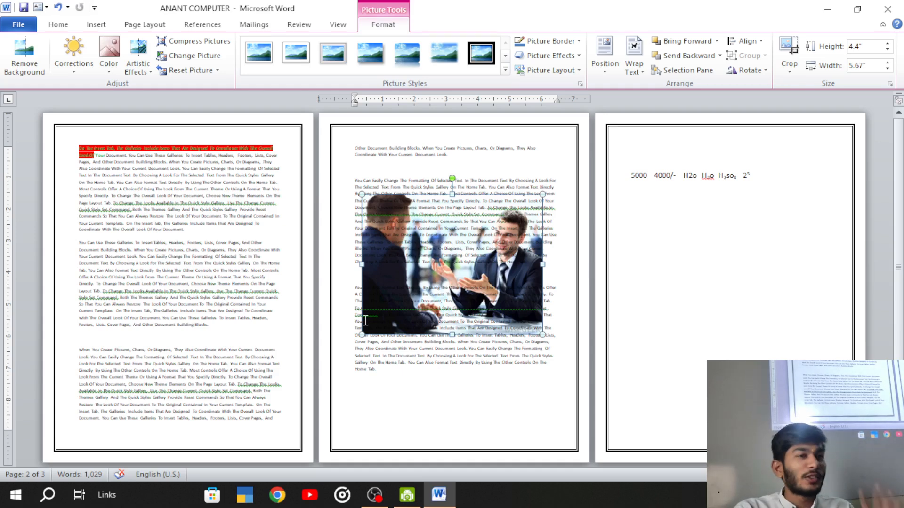
left_click(578, 41)
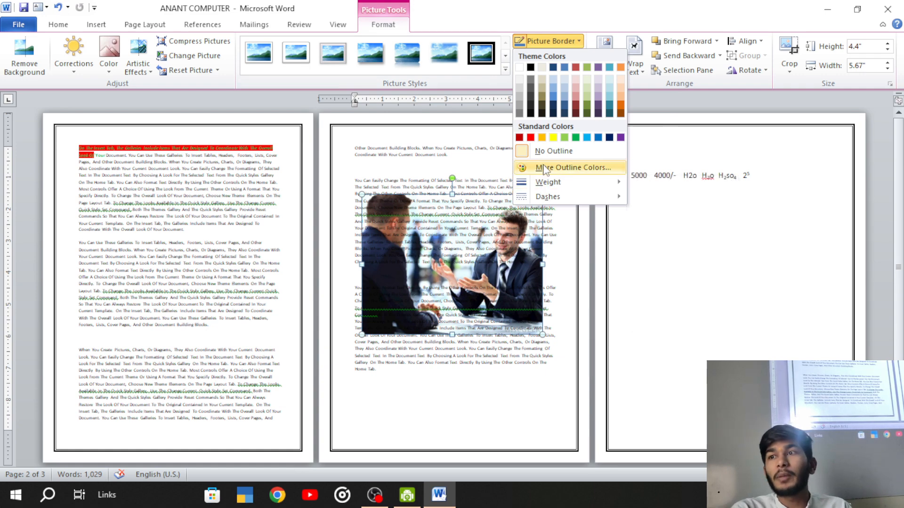
left_click(548, 151)
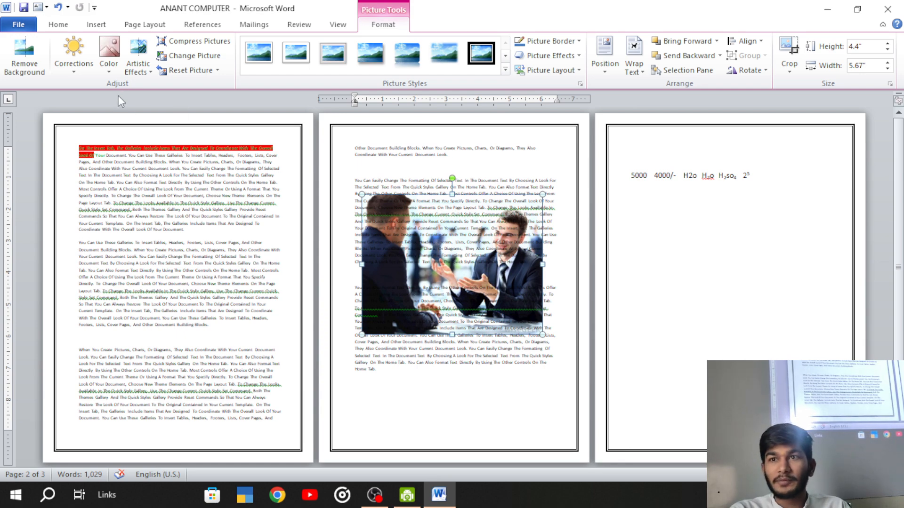
left_click(73, 71)
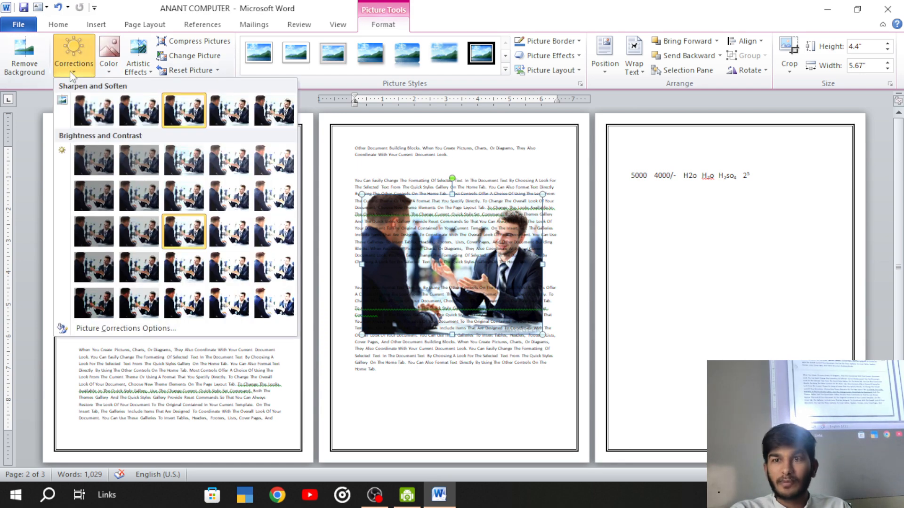
left_click(108, 73)
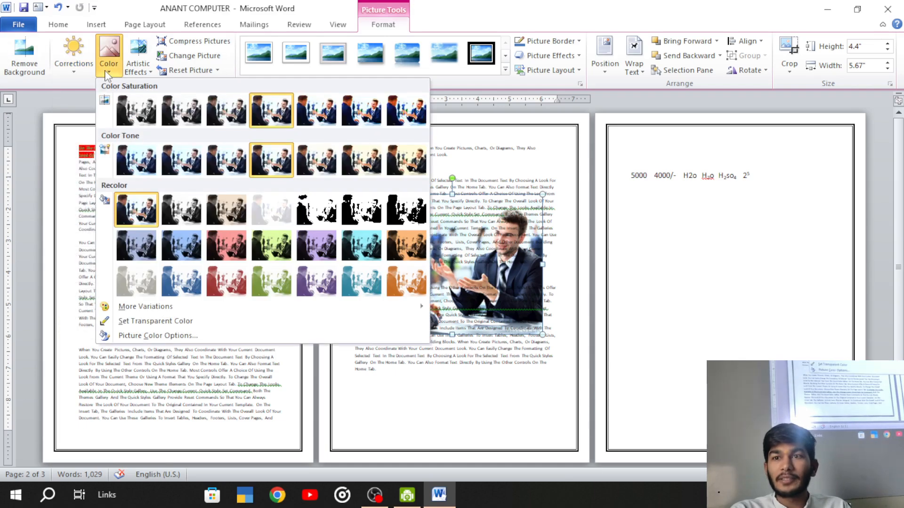
left_click(158, 336)
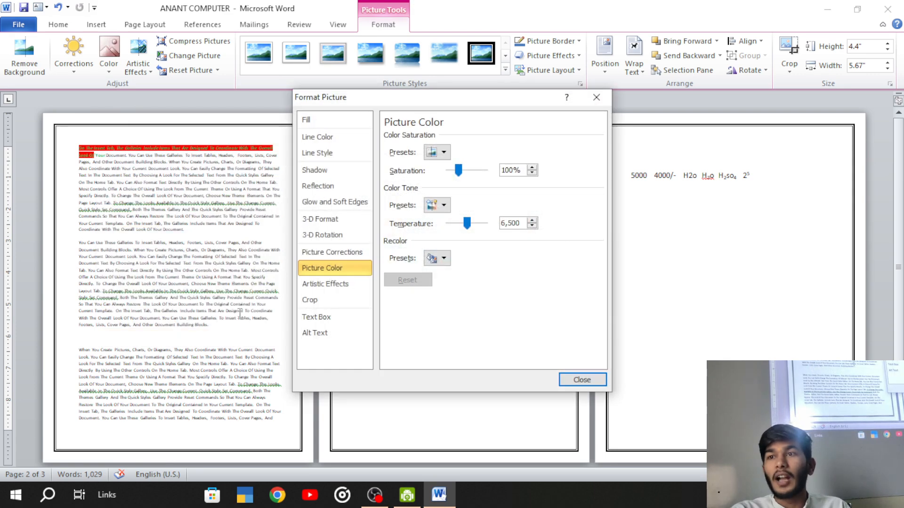
left_click(597, 97)
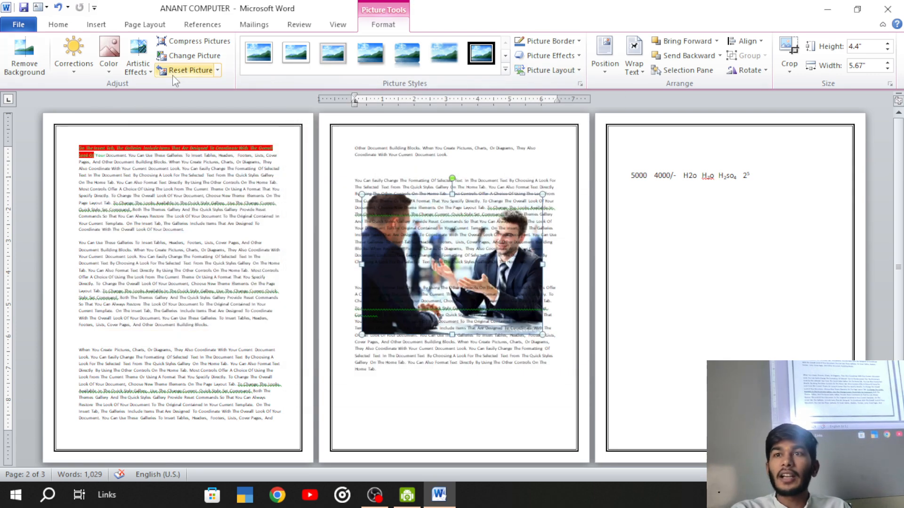
Step: Open the picture color options and raise the picture's color temperature to 11,500
left_click(109, 54)
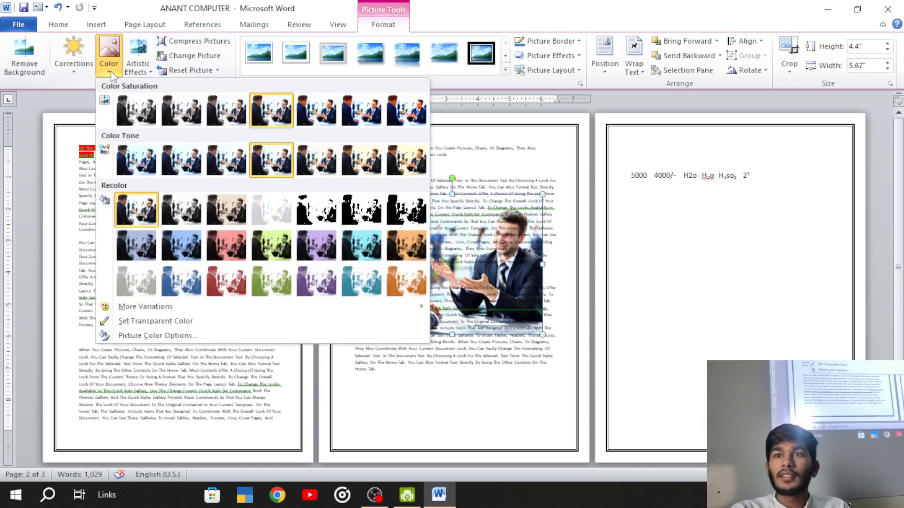
left_click(150, 335)
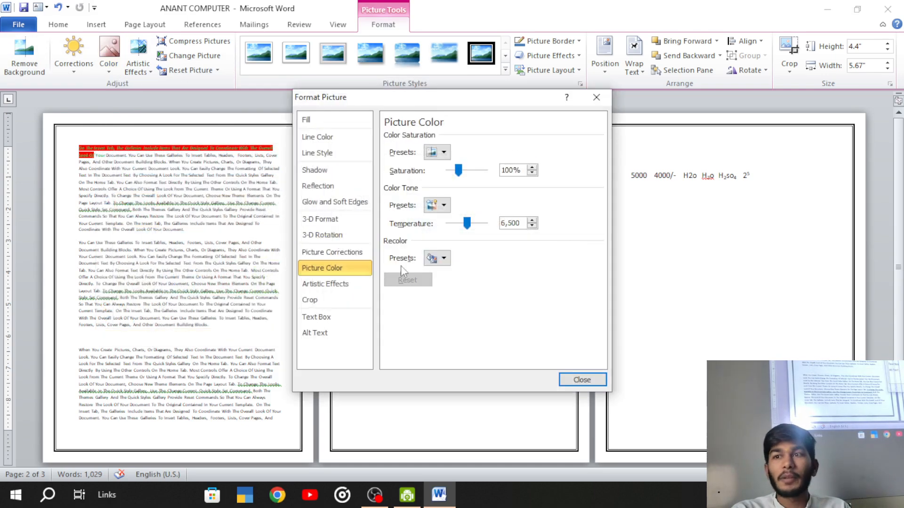
left_click_drag(436, 98, 708, 105)
left_click_drag(740, 230, 766, 232)
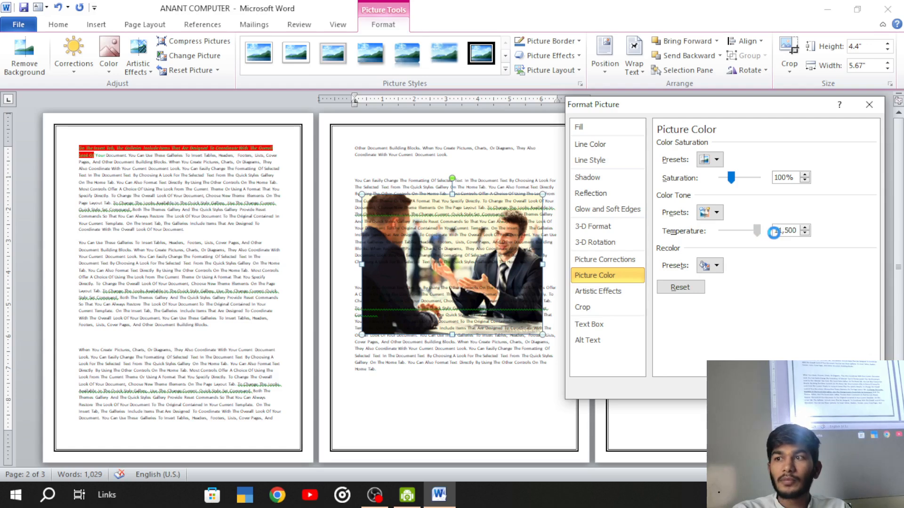
Step: Try a color saturation of 160% on the picture and apply the color tone preset with a temperature of 5,300
left_click(721, 212)
mouse_move(732, 178)
left_mouse_down()
mouse_move(702, 180)
mouse_move(731, 178)
left_mouse_up()
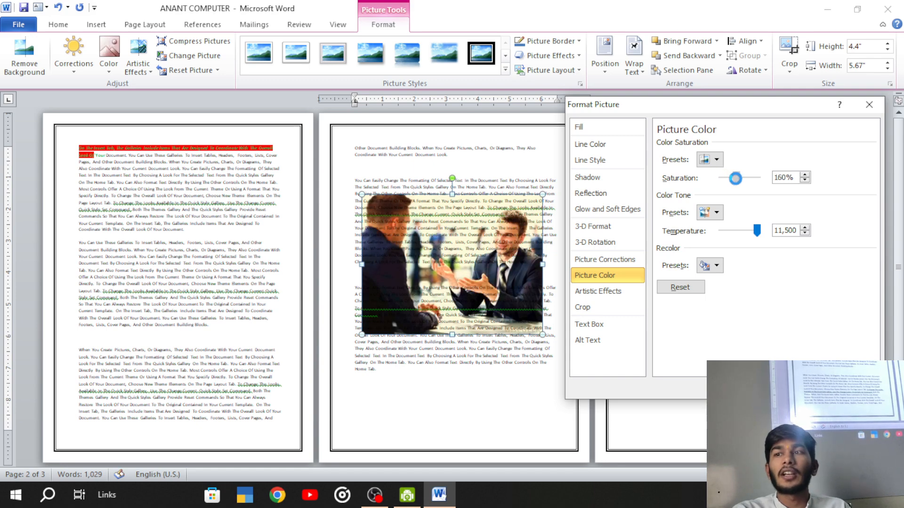
left_click(717, 212)
left_click(650, 246)
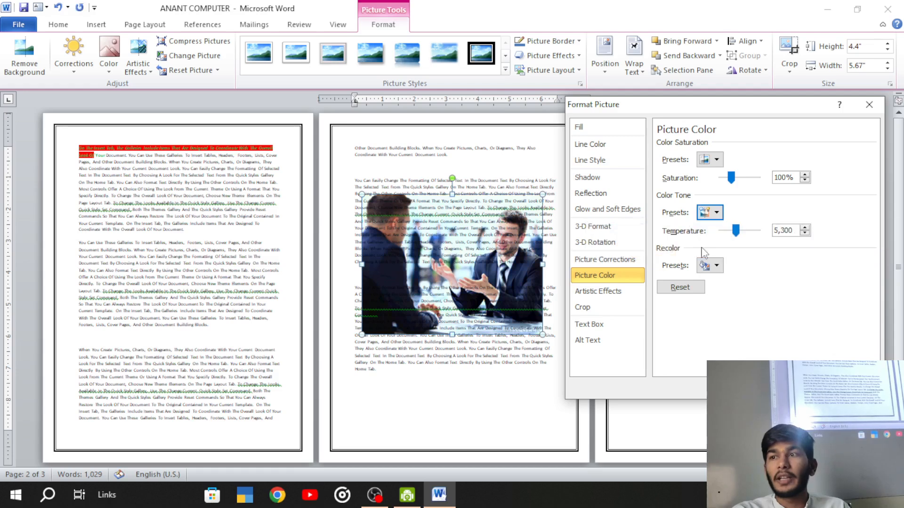
Step: Lower the picture's color temperature to 1,500, reset the picture color and close the formatting options
left_click_drag(729, 231, 708, 233)
left_click(755, 236)
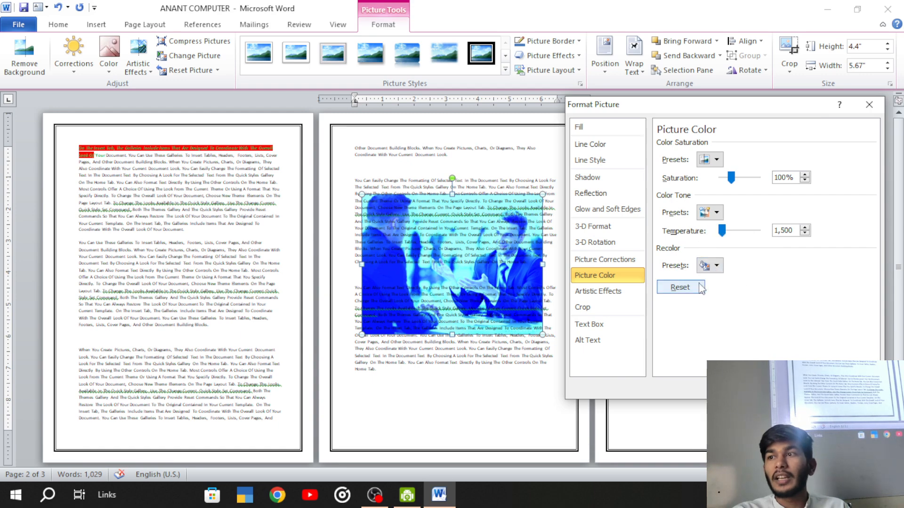
left_click(680, 287)
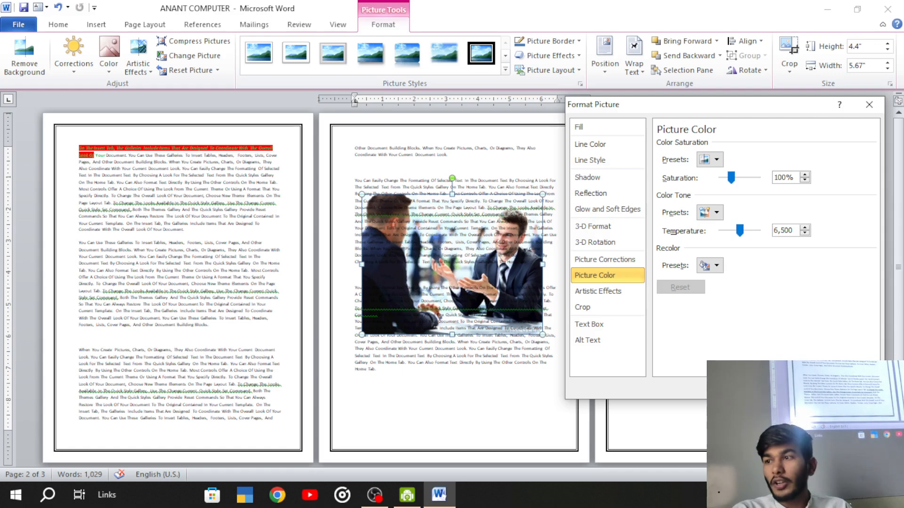
key("Escape")
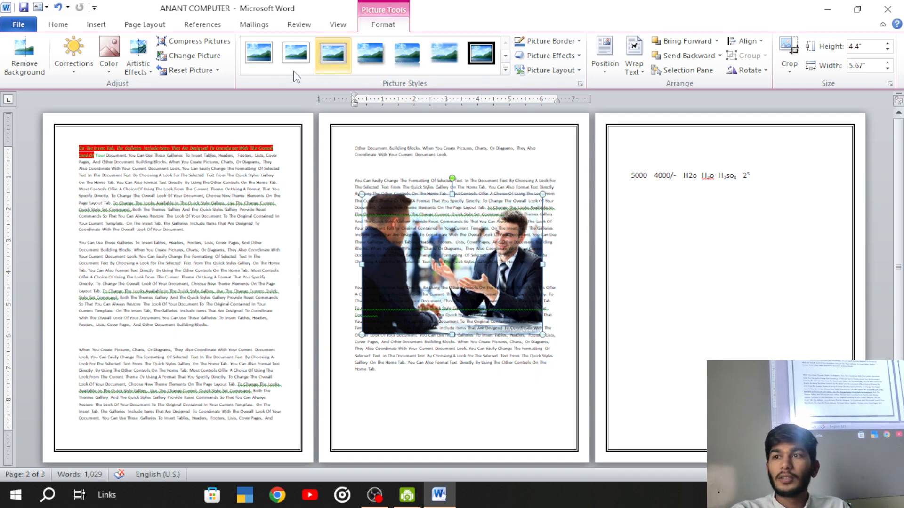
Step: Draw a rectangle about 3.08" high by 4.44" wide over the upper part of the picture on page two
left_click(97, 25)
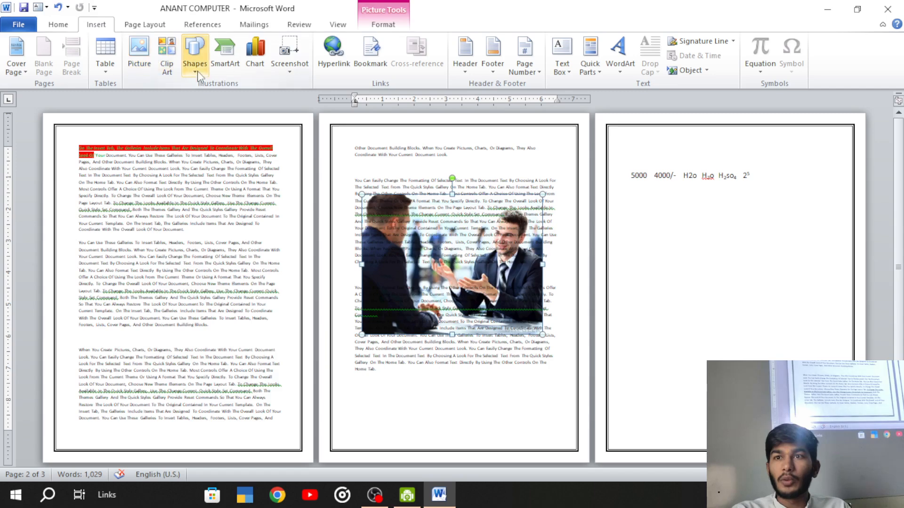
left_click(194, 52)
left_click(228, 101)
mouse_move(409, 151)
left_mouse_down()
mouse_move(484, 229)
mouse_move(551, 250)
left_mouse_up()
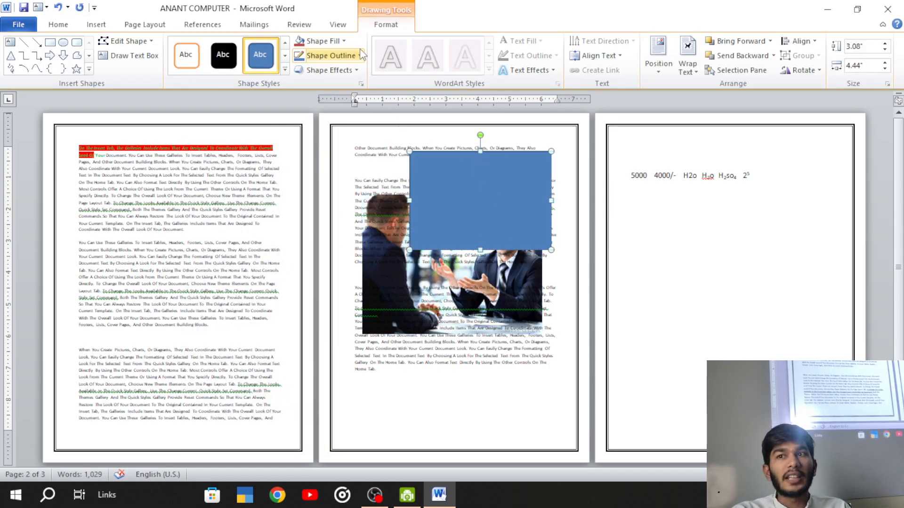
Step: Fill the rectangle with the photo of two men in suits from the Photo folder
left_click(320, 41)
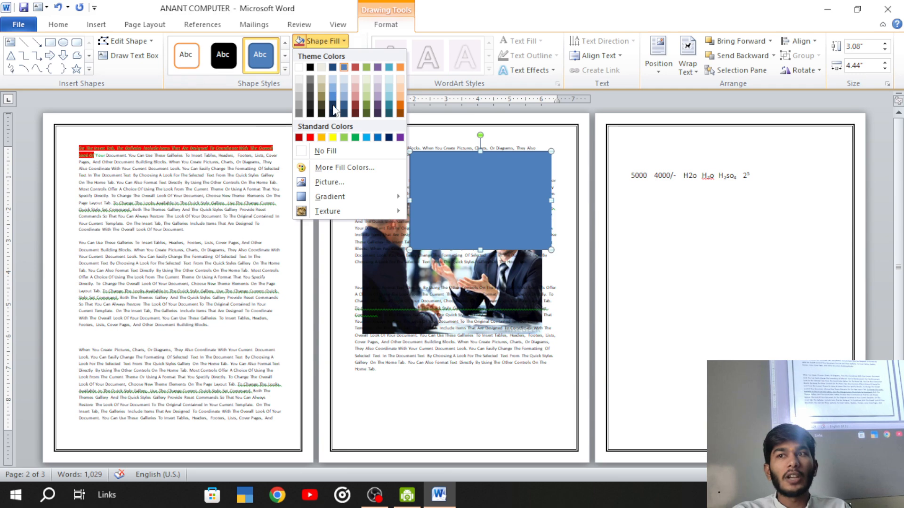
left_click(329, 182)
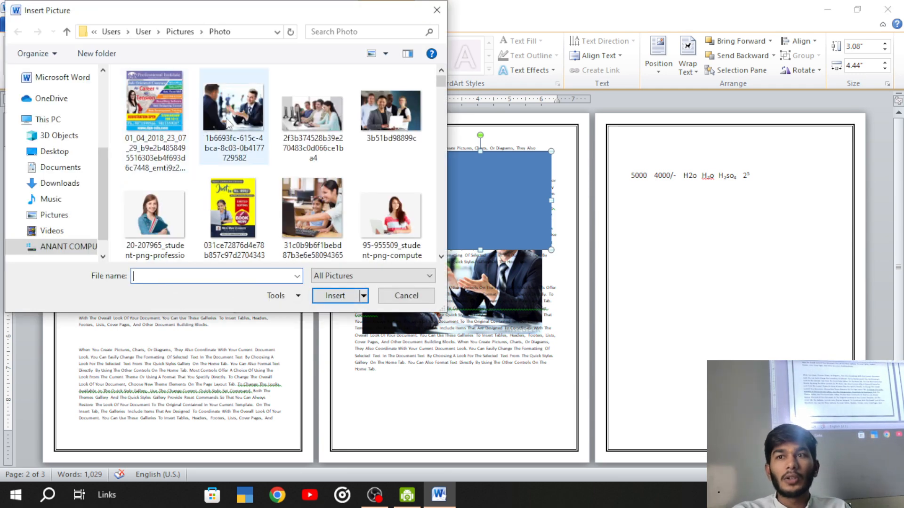
left_click(227, 123)
left_click(330, 295)
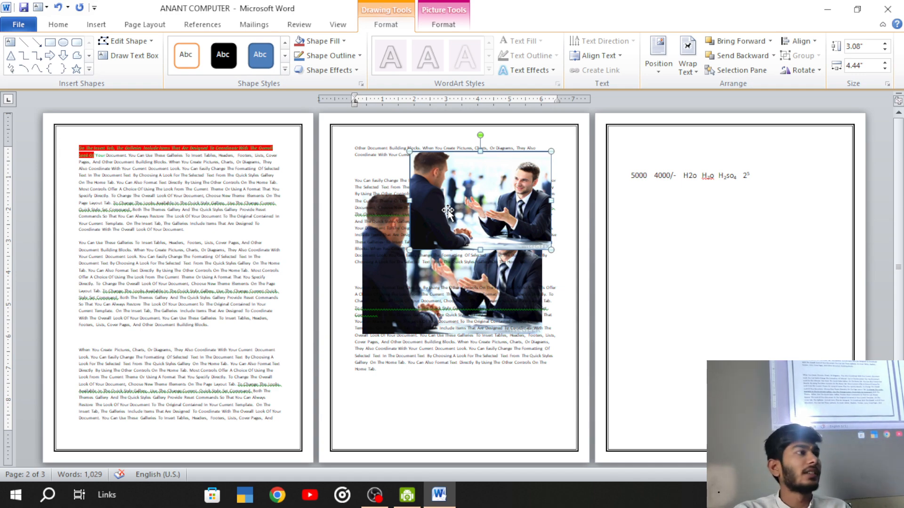
Step: Set the transparency of the rectangle's picture fill to 74%
left_click(346, 42)
mouse_move(334, 209)
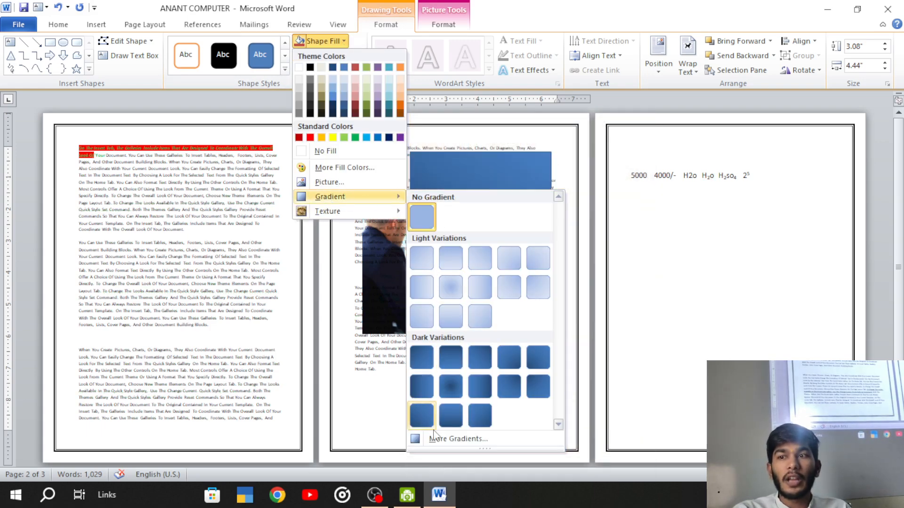
left_click(447, 438)
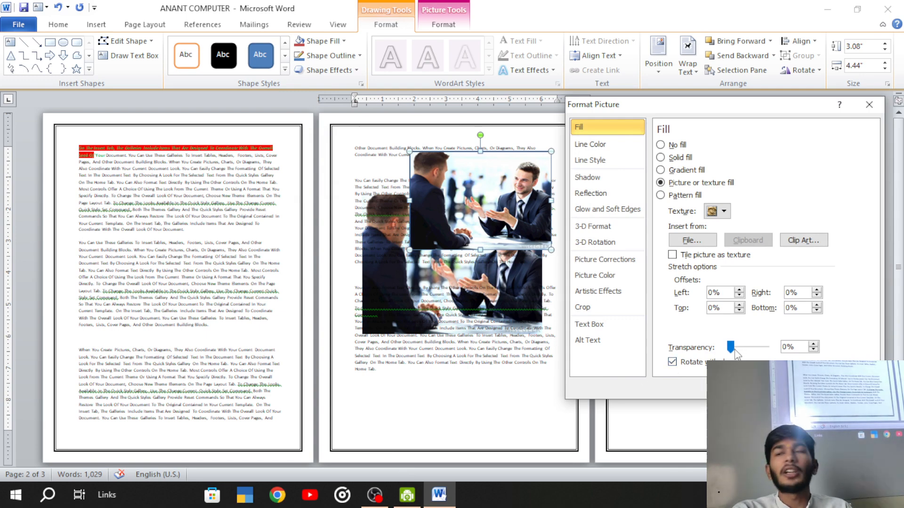
left_click_drag(731, 348, 757, 354)
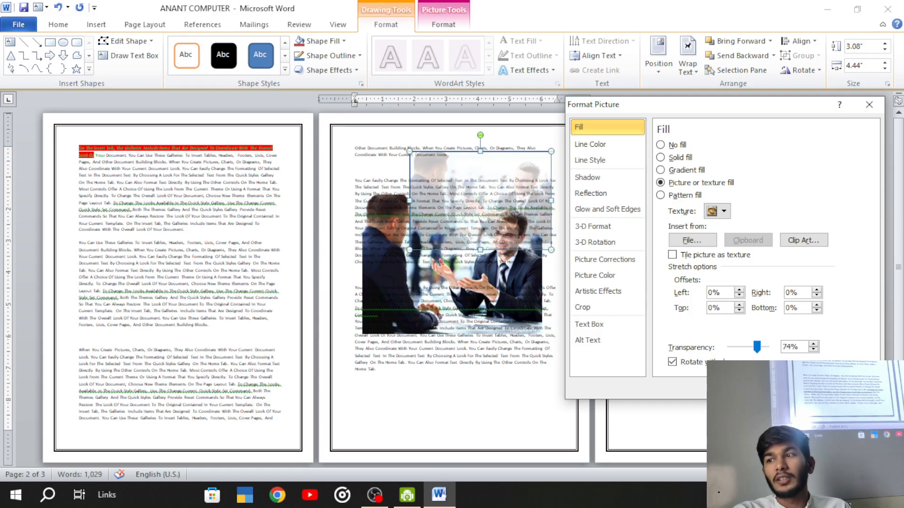
left_click(855, 388)
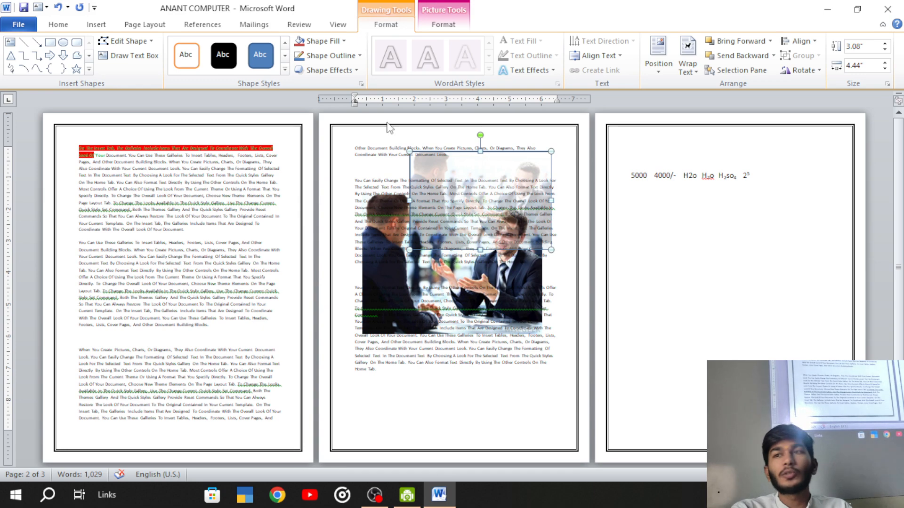
Step: Remove the outline from the picture-filled rectangle and keep the rectangle selected
left_click(332, 57)
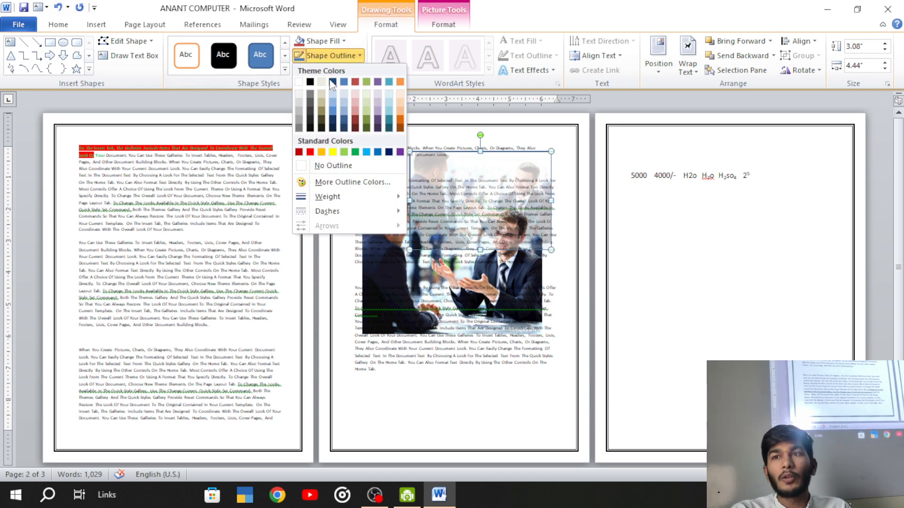
left_click(332, 166)
left_click(494, 170)
left_click(494, 170)
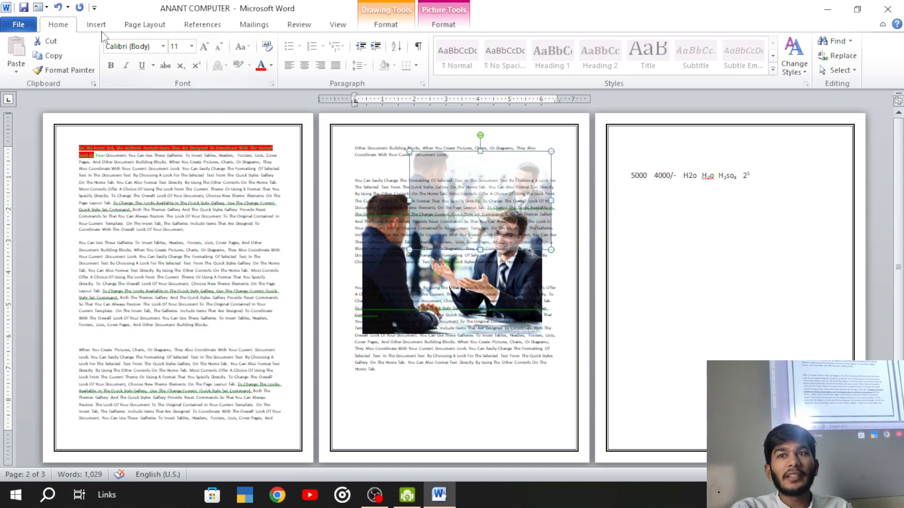
Step: Try to select the large picture lying behind the text on page two for arranging
left_click(144, 25)
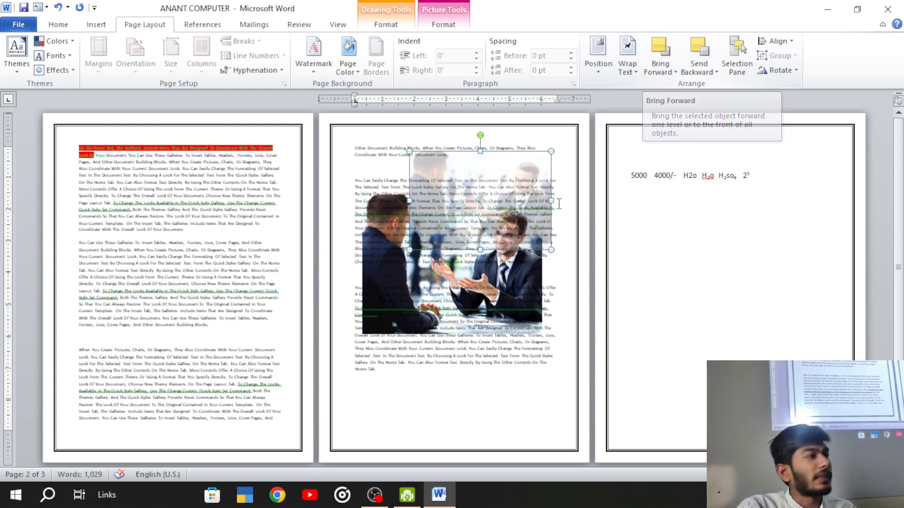
left_click(370, 313)
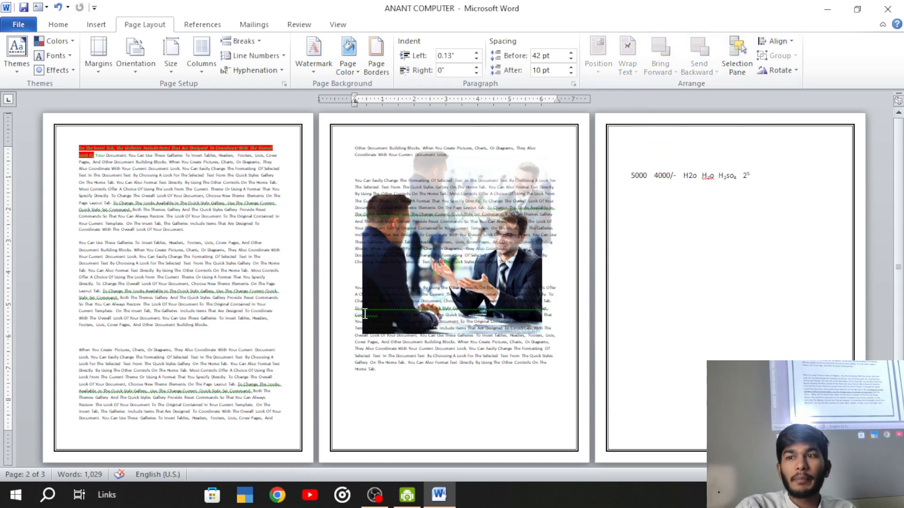
double_click(363, 286)
left_click(371, 264)
left_click(334, 272)
left_click(367, 277)
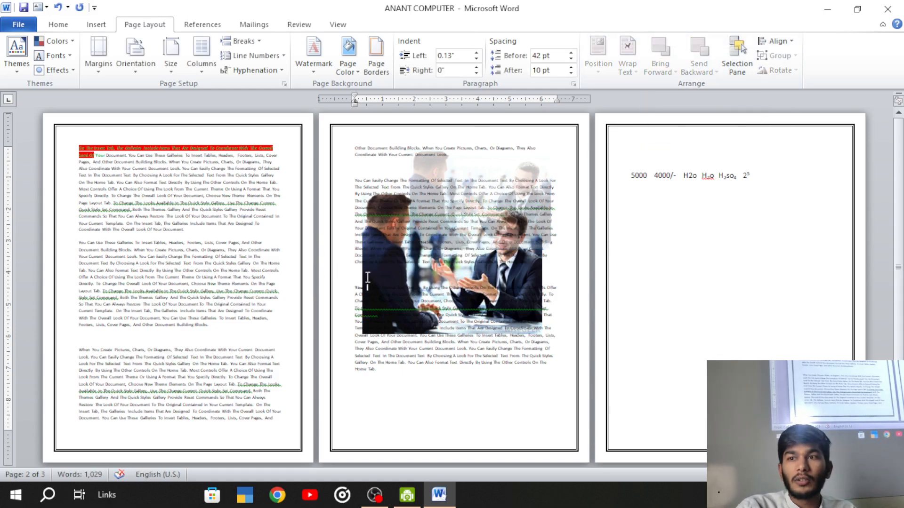
Step: Select the semi-transparent picture-filled rectangle on page two and bring it forward one level
left_click(461, 180)
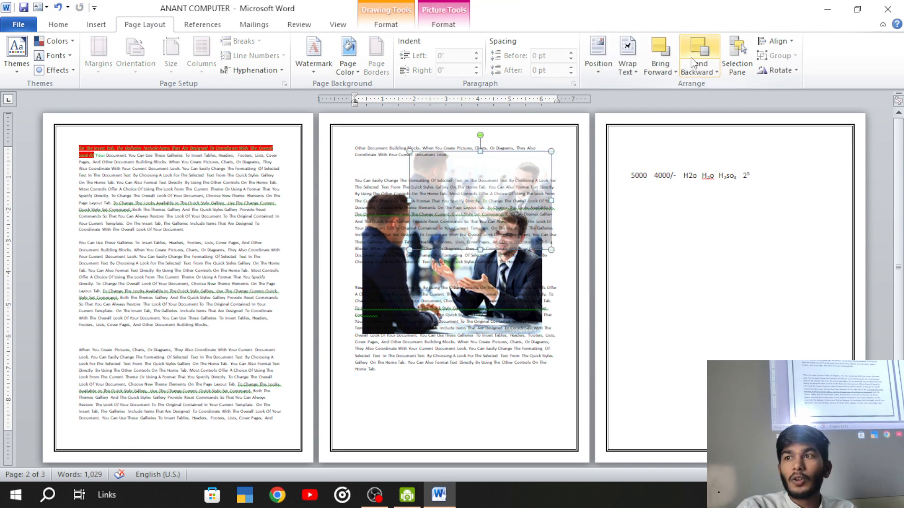
left_click(658, 47)
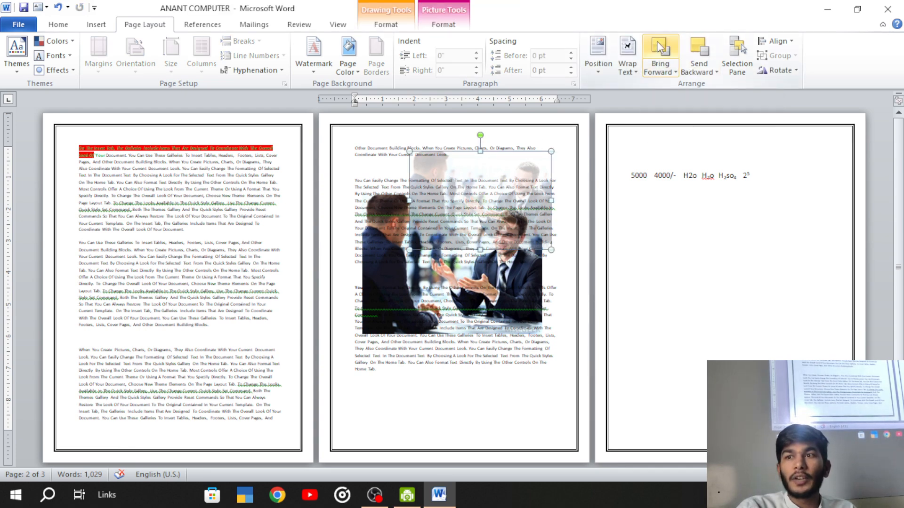
Step: Send the semi-transparent picture-filled rectangle on page two back one level and view the object alignment options
left_click(702, 46)
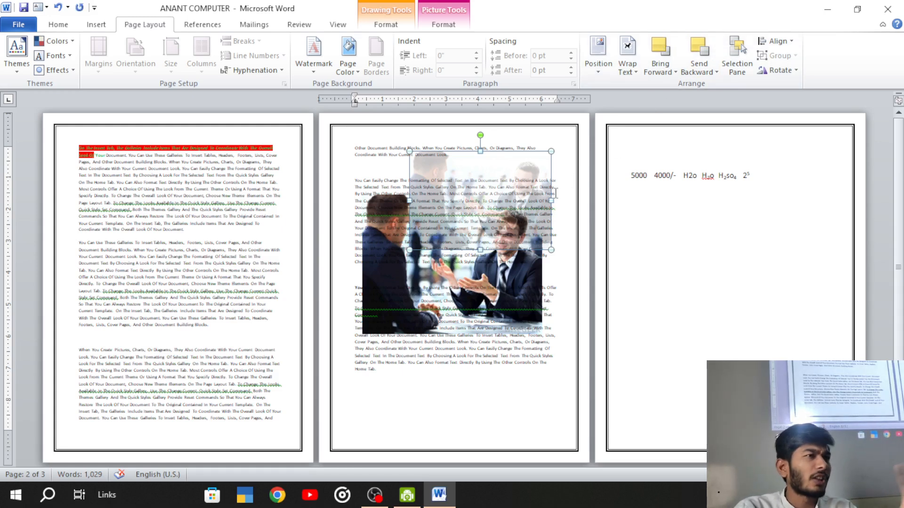
left_click(777, 42)
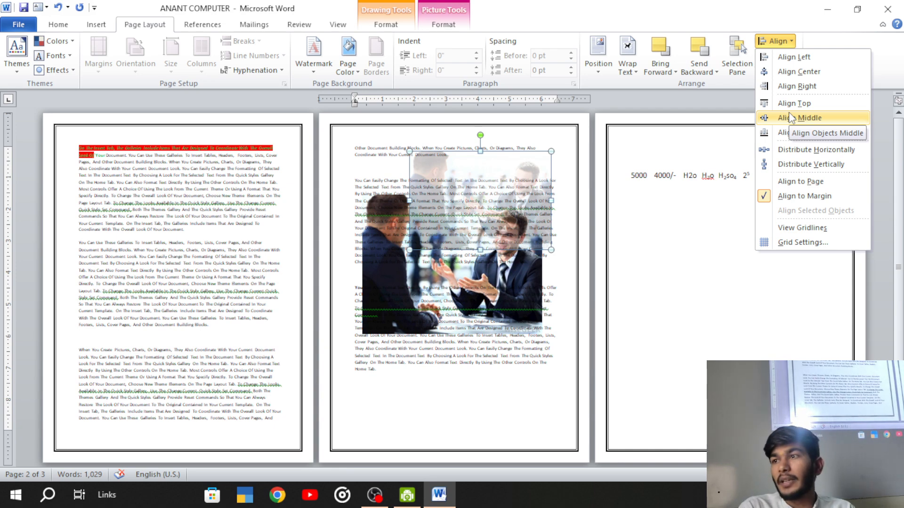
left_click(656, 255)
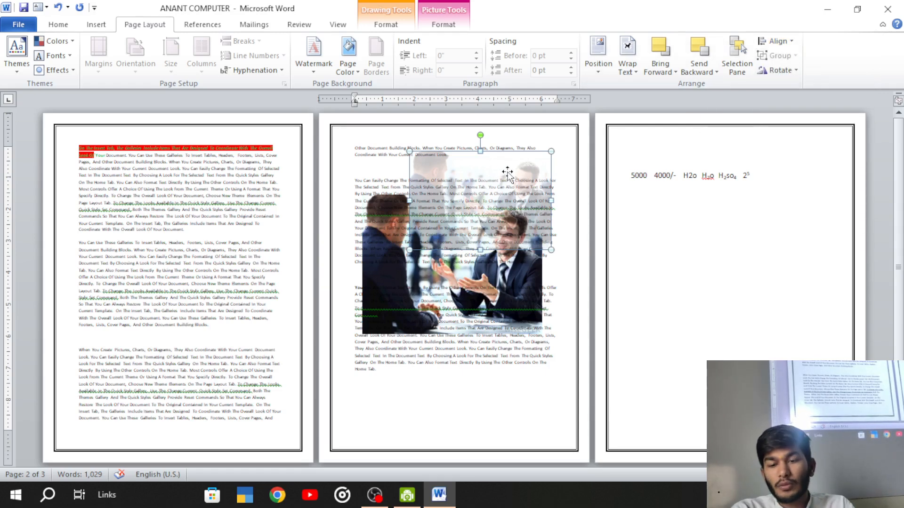
Step: Delete the semi-transparent picture-filled rectangle from page two, leaving the large picture in place
left_click(400, 255)
left_click(371, 271)
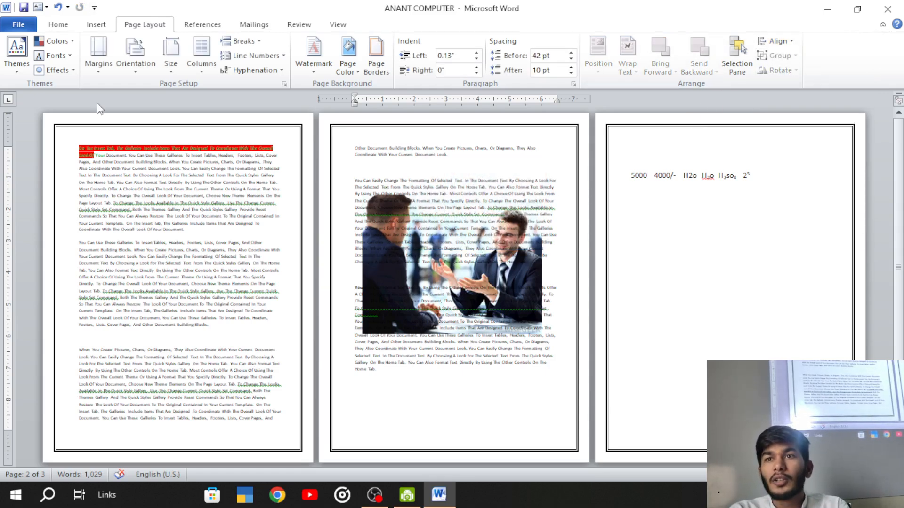
Step: Draw a rectangle about 1.96" high and 2.1" wide below the text line on page three
left_click(58, 24)
left_click(96, 24)
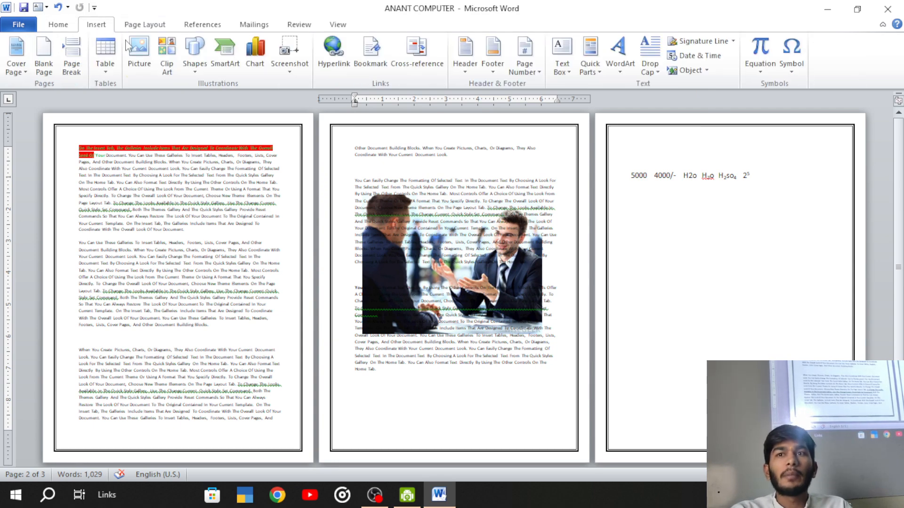
left_click(189, 66)
left_click(228, 105)
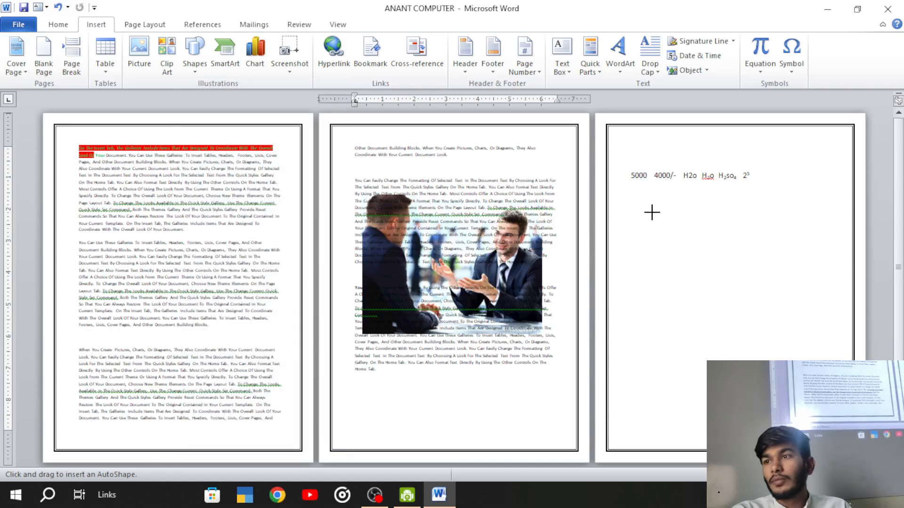
mouse_move(647, 211)
left_mouse_down()
mouse_move(698, 282)
mouse_move(714, 273)
left_mouse_up()
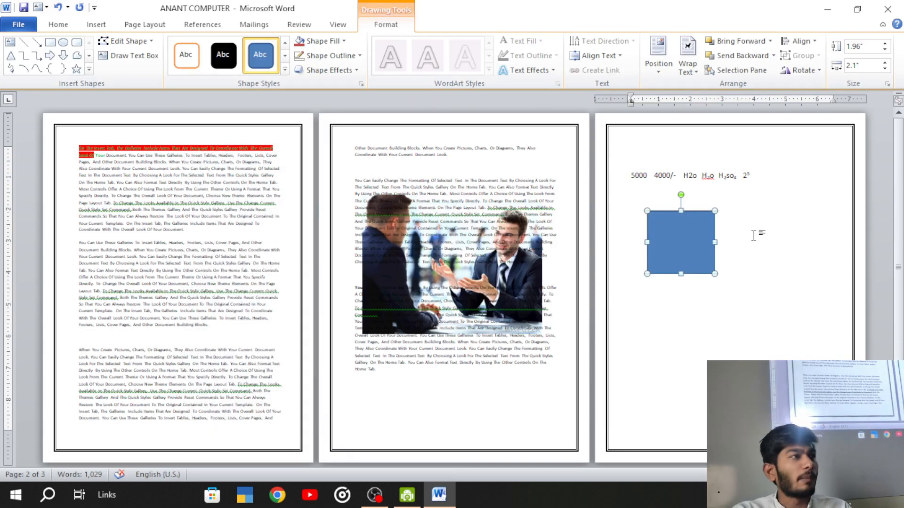
Step: Duplicate the blue rectangle three times and spread the four shapes into a rough two-by-two layout on page three
key("ctrl+d")
key("ctrl+d")
key("ctrl+d")
left_click_drag(704, 250, 796, 356)
left_click_drag(676, 241, 688, 254)
left_click_drag(771, 335, 766, 323)
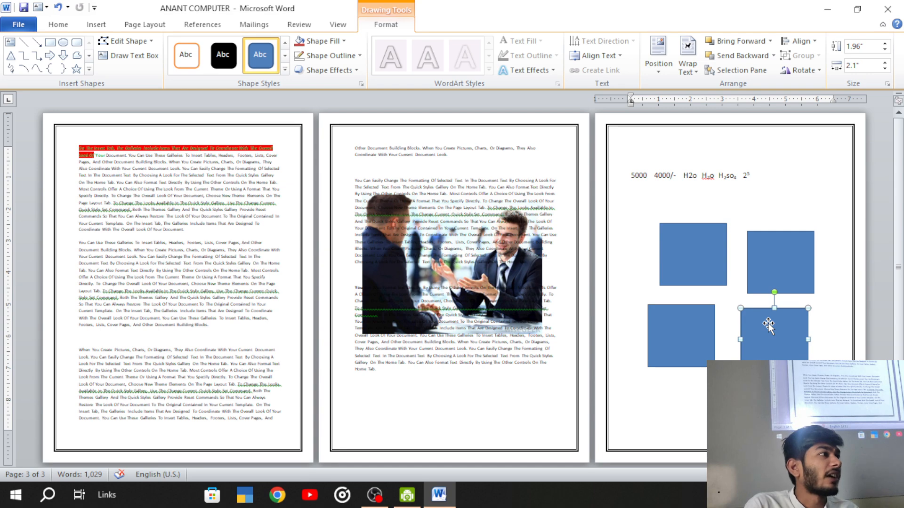
Step: Adjust the positions of the rectangles on page three so the two rows and columns line up more closely
left_click(753, 261)
left_click_drag(767, 278, 766, 266)
left_click_drag(772, 325, 772, 312)
left_click_drag(699, 338, 710, 335)
left_click(655, 396)
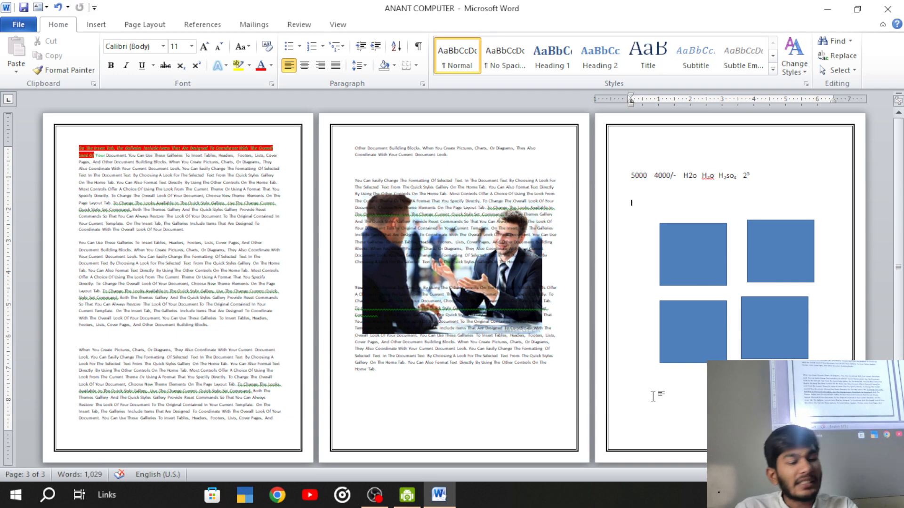
Step: Select all four blue rectangles on page three and group them into one object
key("ctrl+a")
left_click(687, 255)
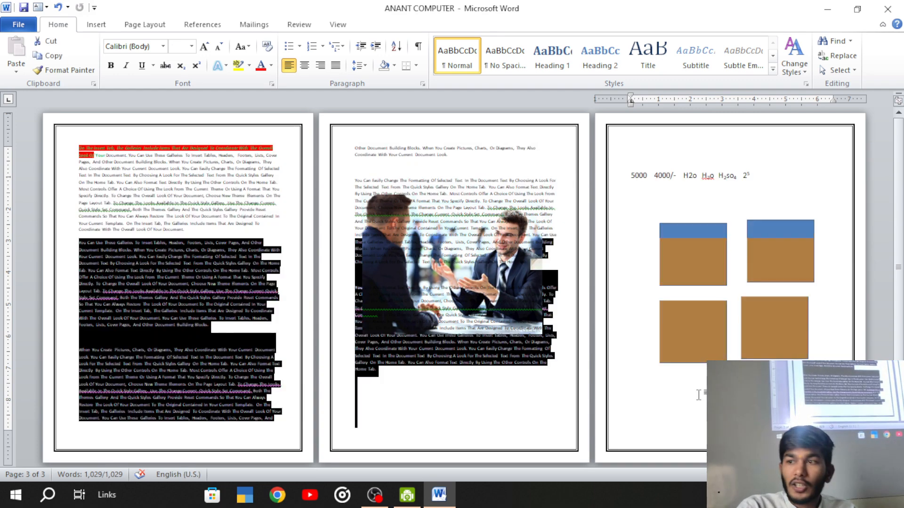
mouse_move(687, 255)
left_mouse_down()
mouse_move(773, 252)
mouse_move(704, 252)
left_mouse_up()
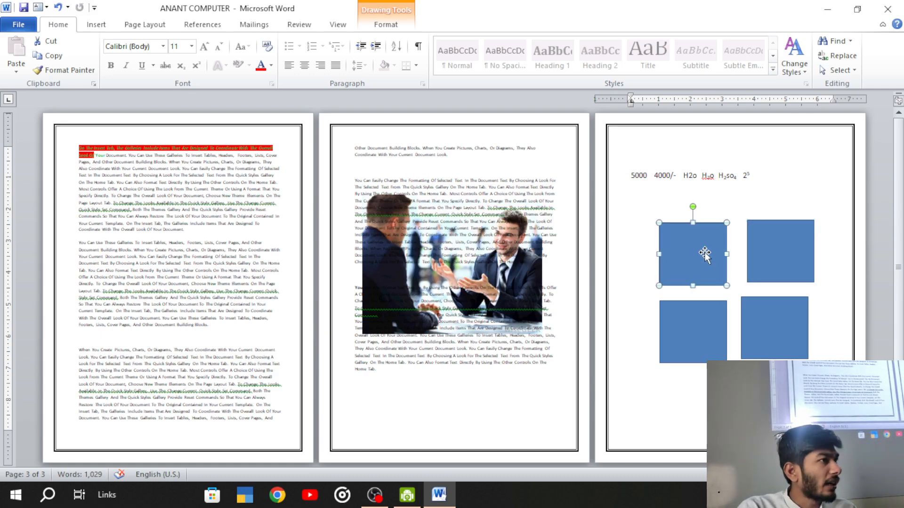
left_click(788, 250, "shift")
left_click(749, 325, "shift")
left_click(682, 325, "shift")
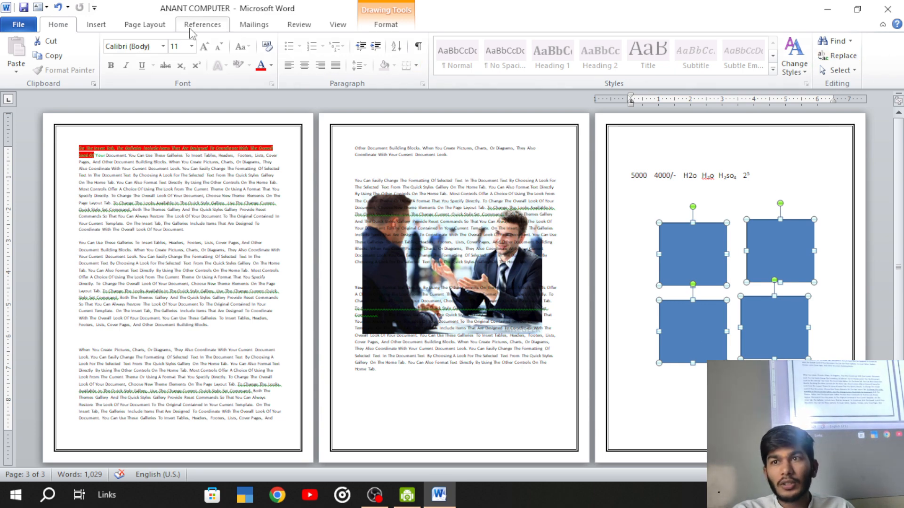
left_click(160, 29)
left_click(791, 55)
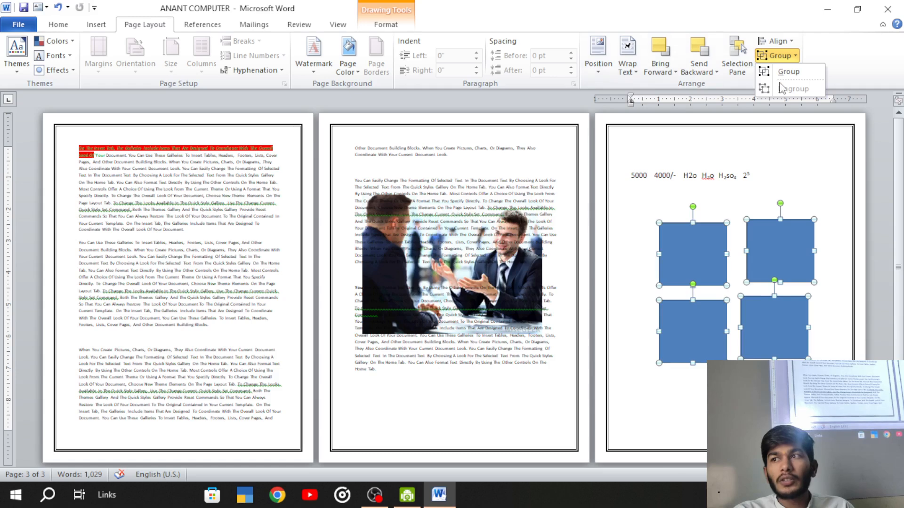
left_click(783, 71)
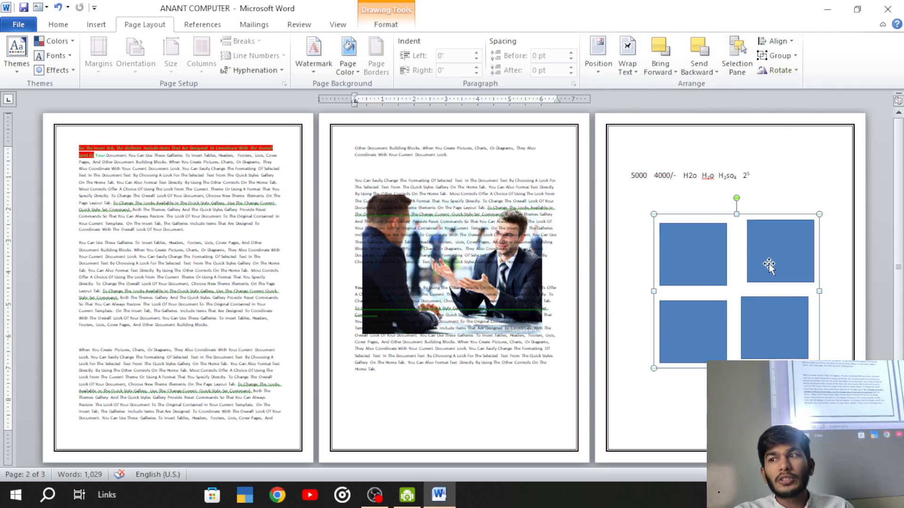
Step: Move the grouped rectangles slightly on page three, then ungroup them into separate shapes
left_click_drag(769, 262, 753, 178)
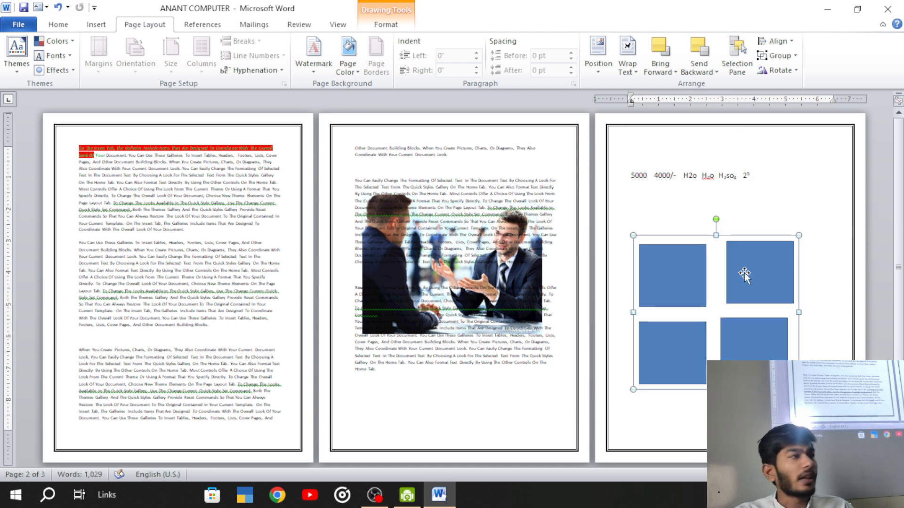
right_click(761, 262)
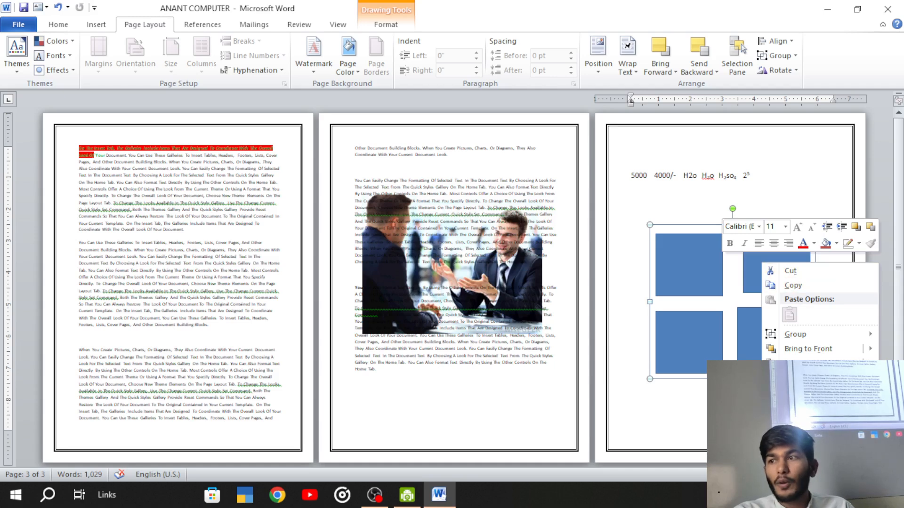
mouse_move(809, 340)
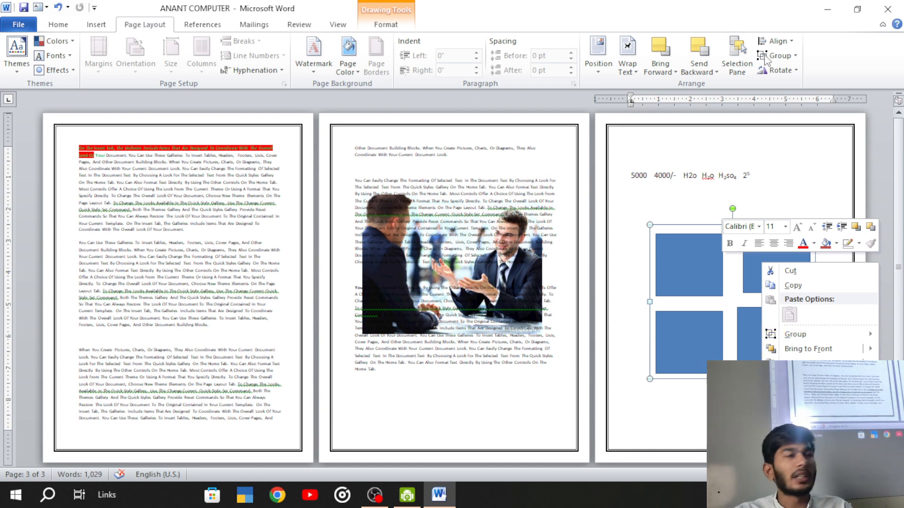
left_click(772, 55)
left_click(791, 86)
left_click(729, 273)
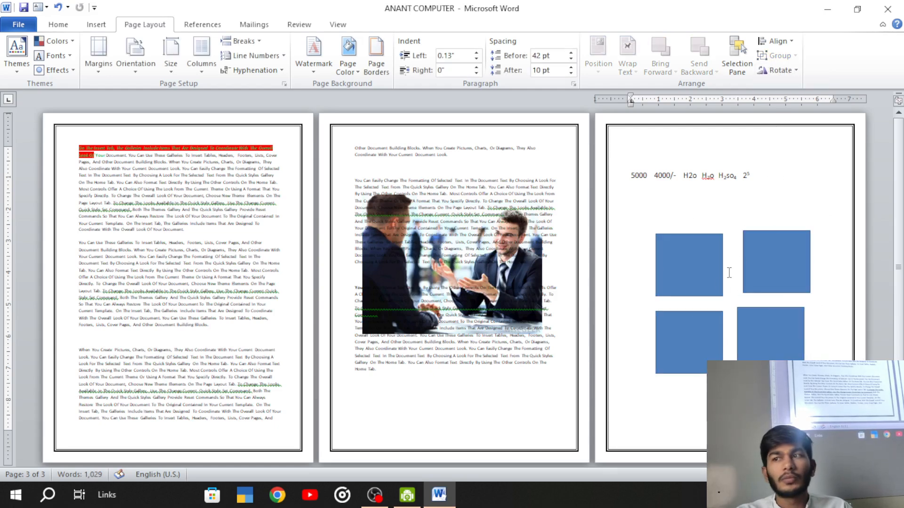
Step: Narrow the upper-right rectangle to about 0.81" wide and rotate it freehand to about 275°
left_click(760, 262)
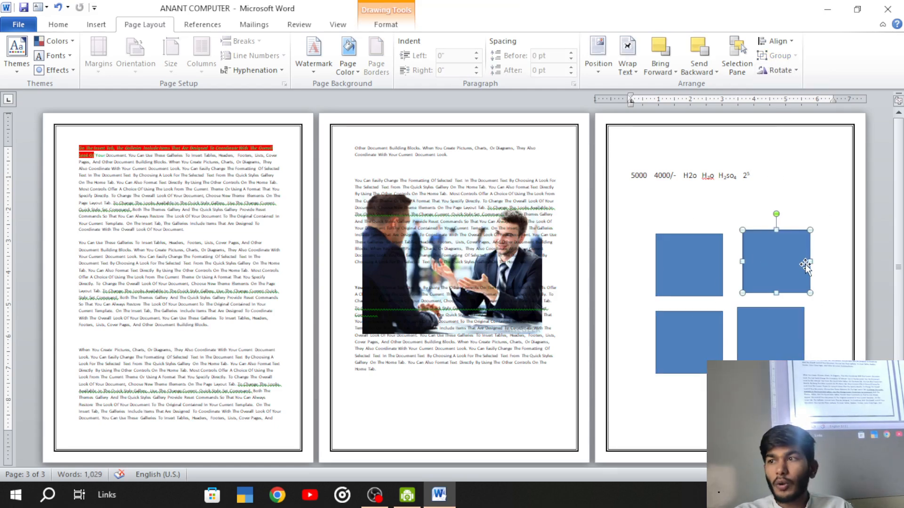
left_click_drag(809, 261, 769, 261)
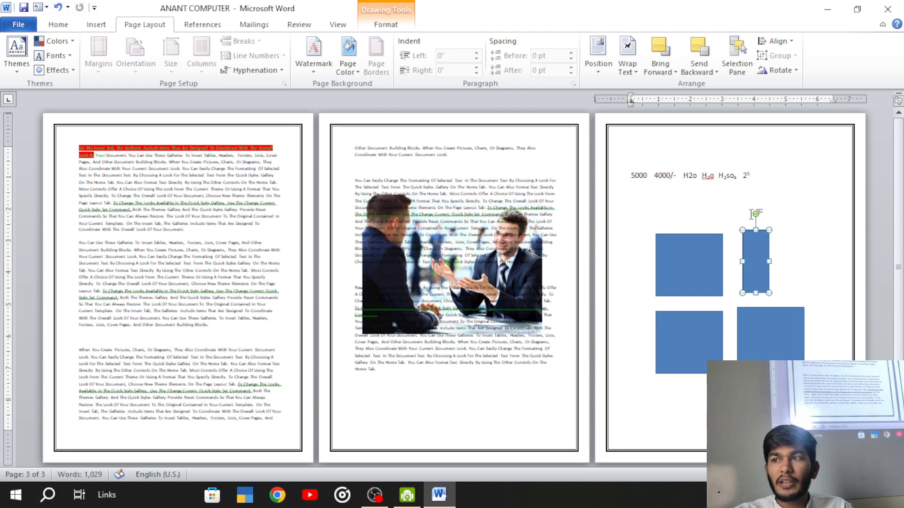
left_click_drag(755, 214, 720, 260)
Step: Examine the rotate and flip options and the exact rotation setting of the narrowed rectangle without changing it
left_click(777, 70)
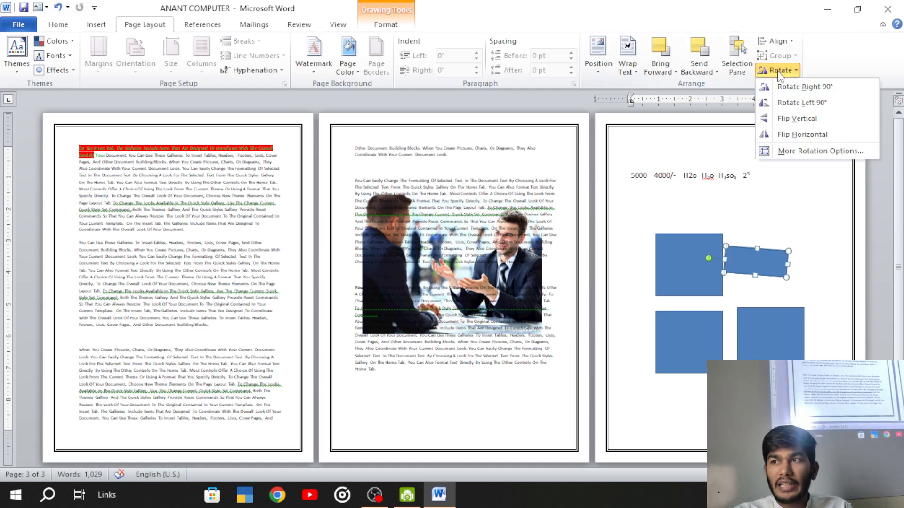
left_click(778, 70)
left_click(777, 70)
left_click(796, 102)
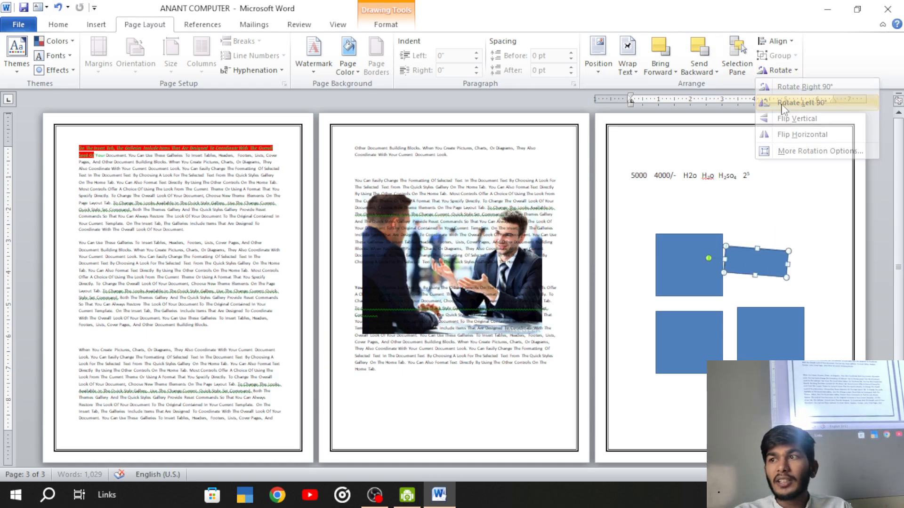
left_click(774, 73)
left_click(795, 155)
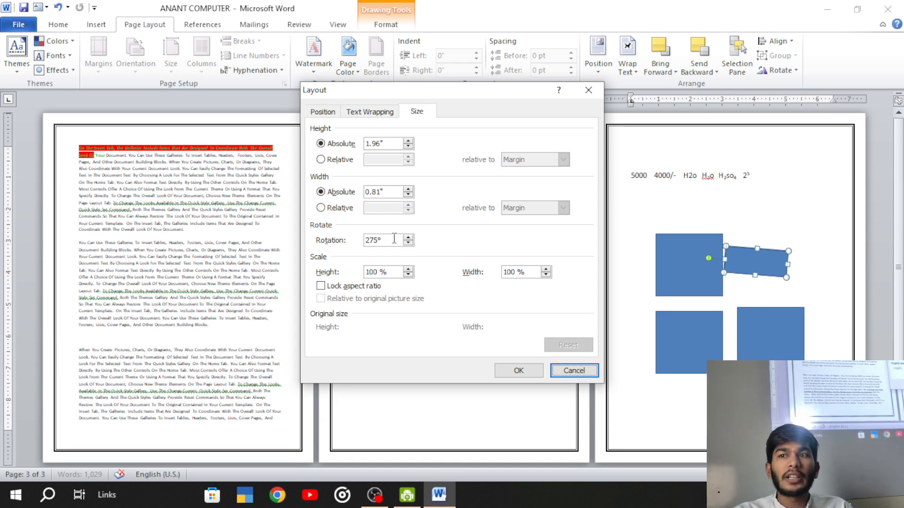
left_click_drag(394, 239, 359, 244)
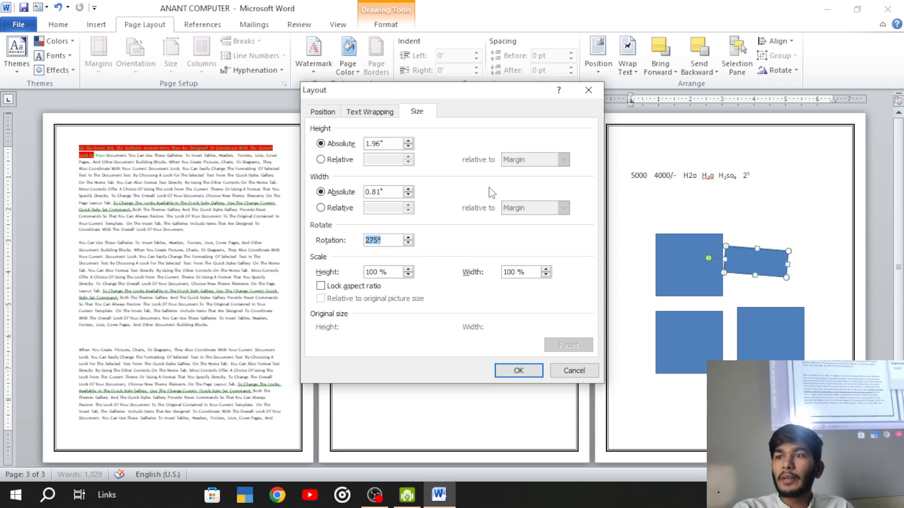
left_click(594, 94)
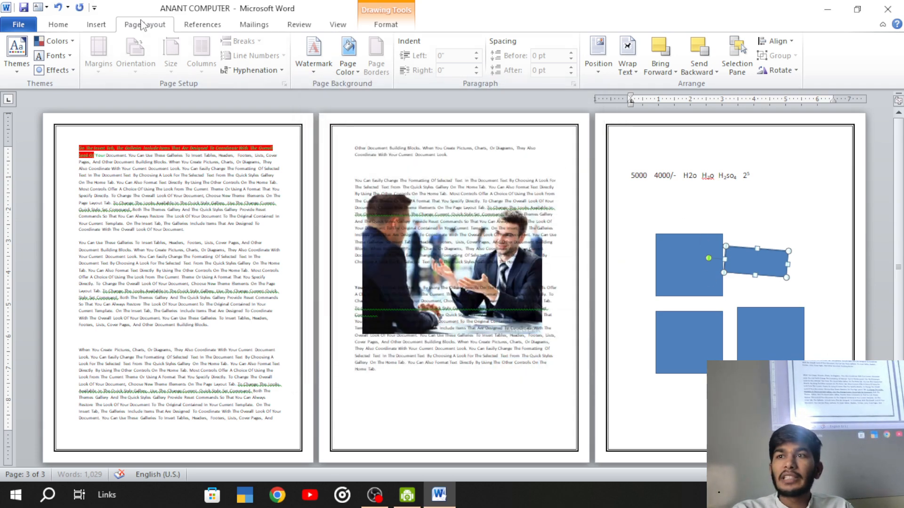
left_click(459, 272)
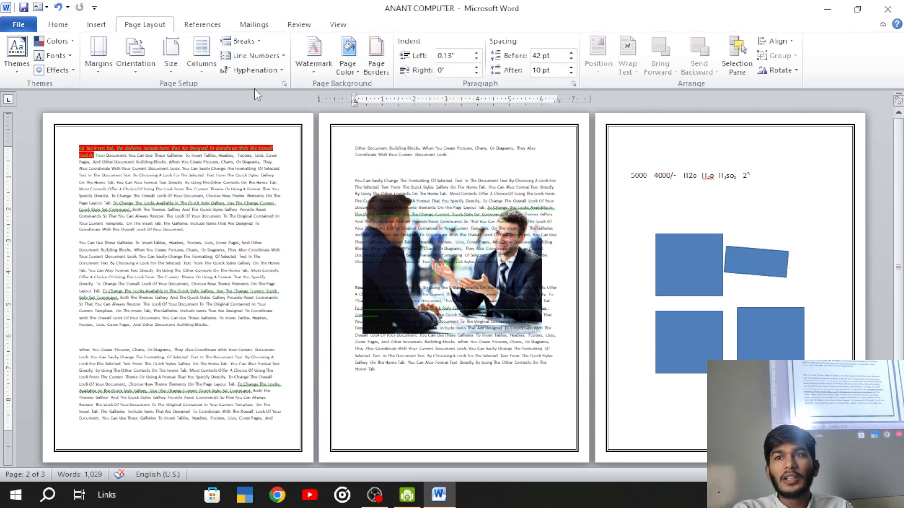
left_click(197, 25)
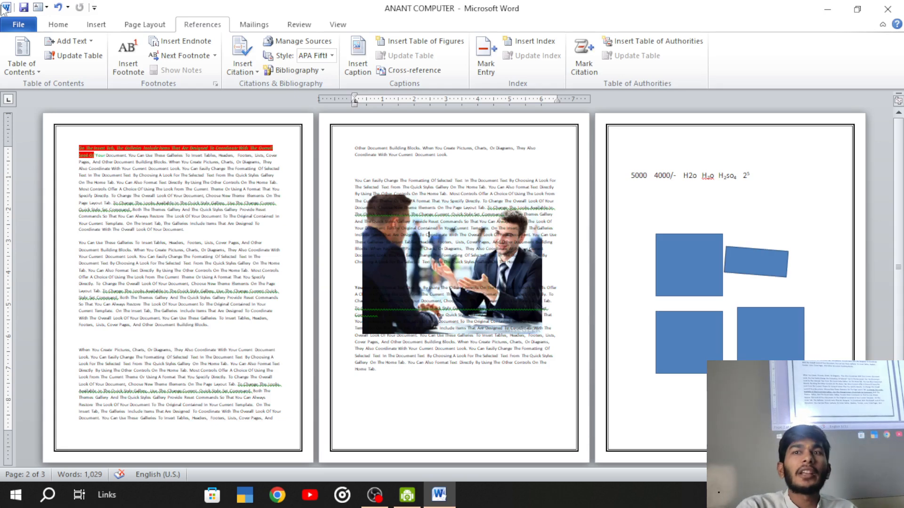
left_click(58, 24)
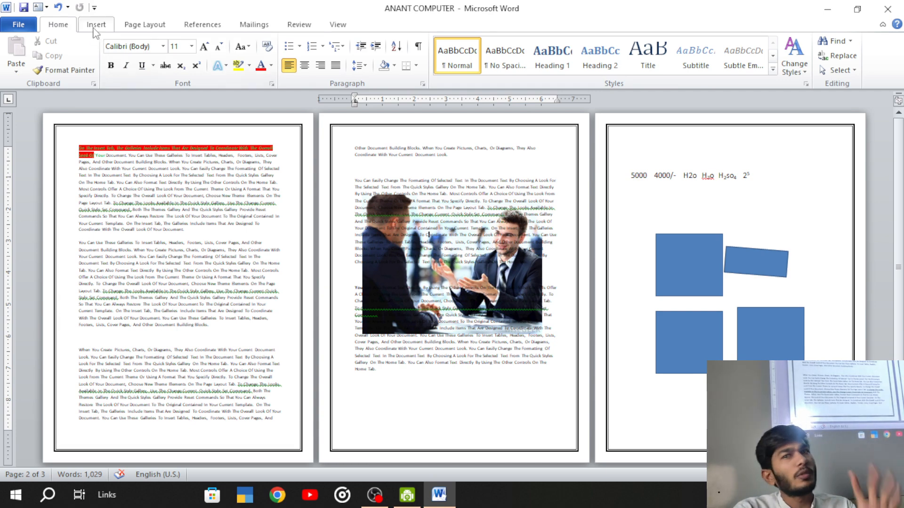
left_click(136, 24)
left_click(191, 26)
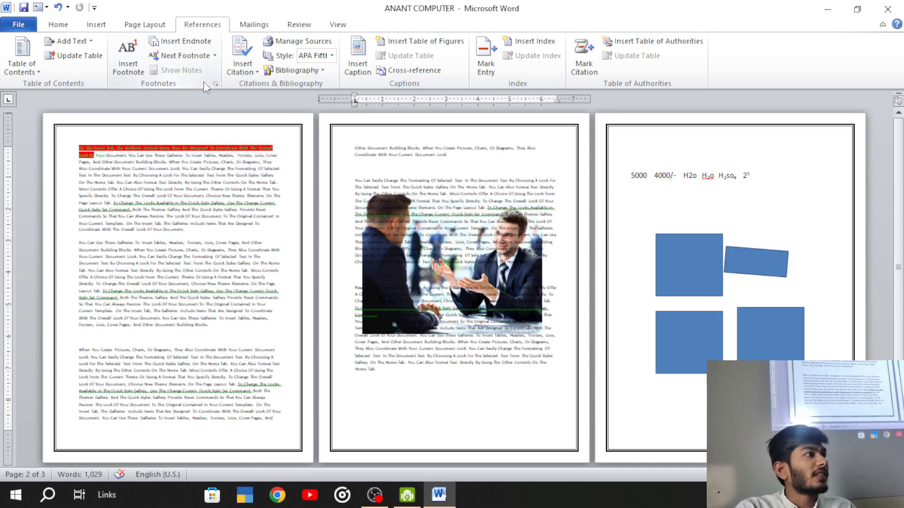
left_click(250, 27)
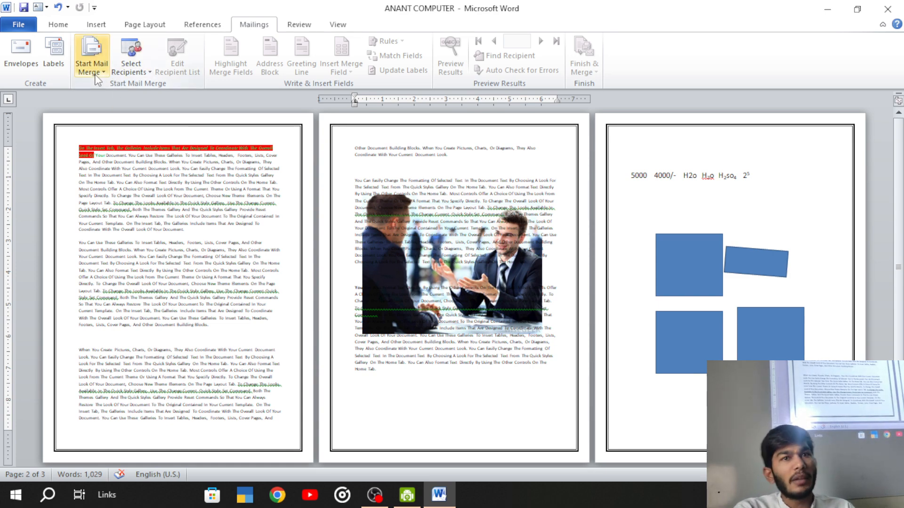
left_click(201, 24)
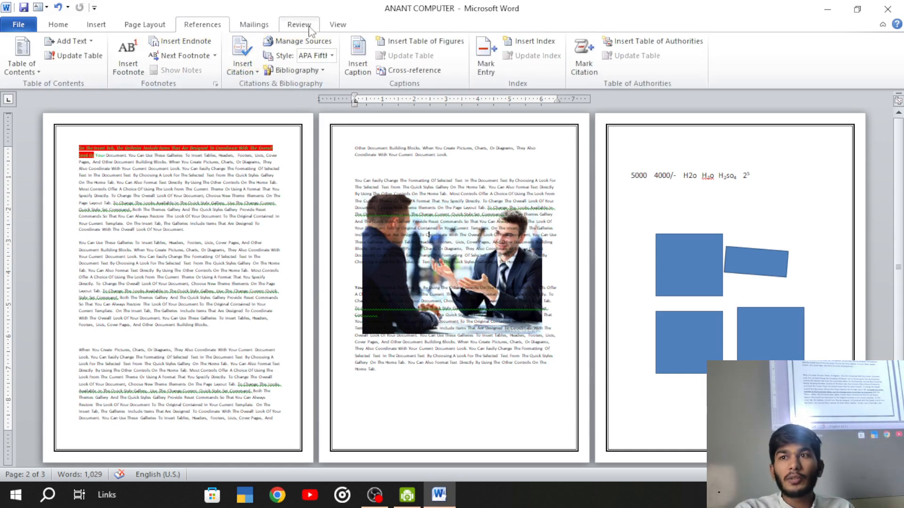
left_click(337, 26)
left_click(211, 29)
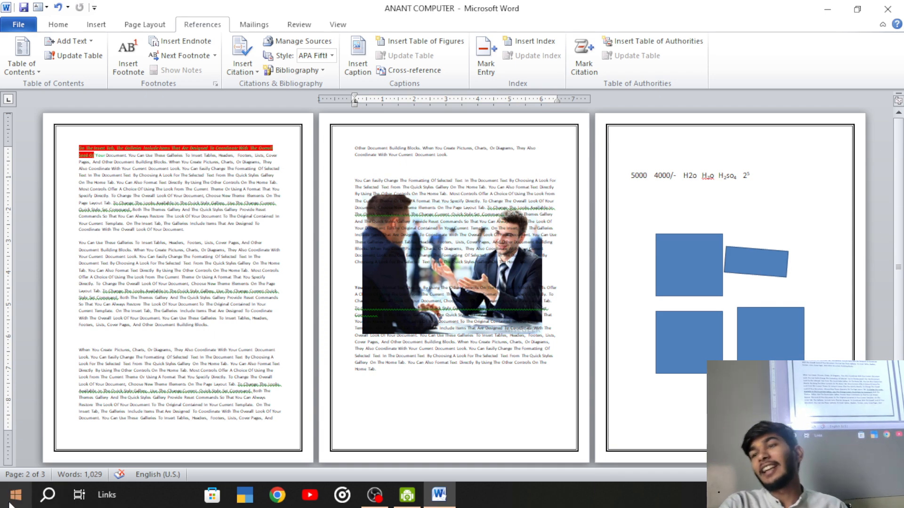
left_click(373, 496)
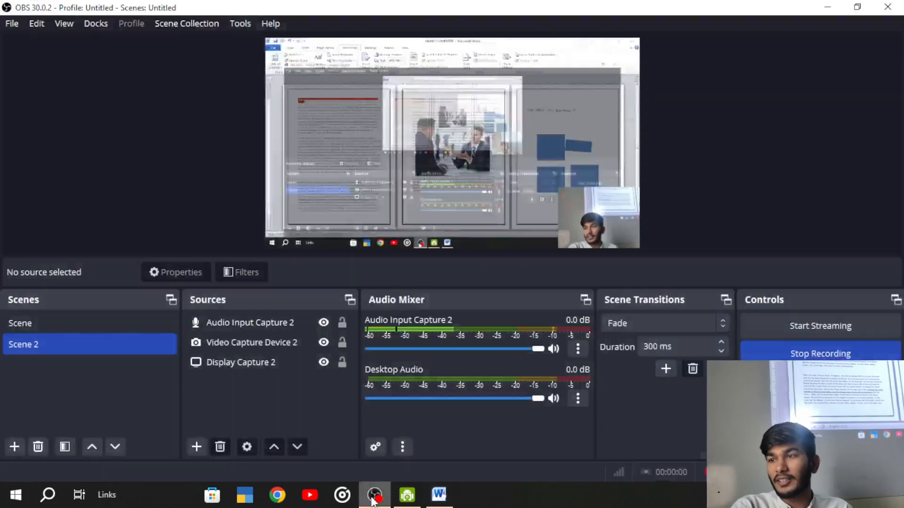